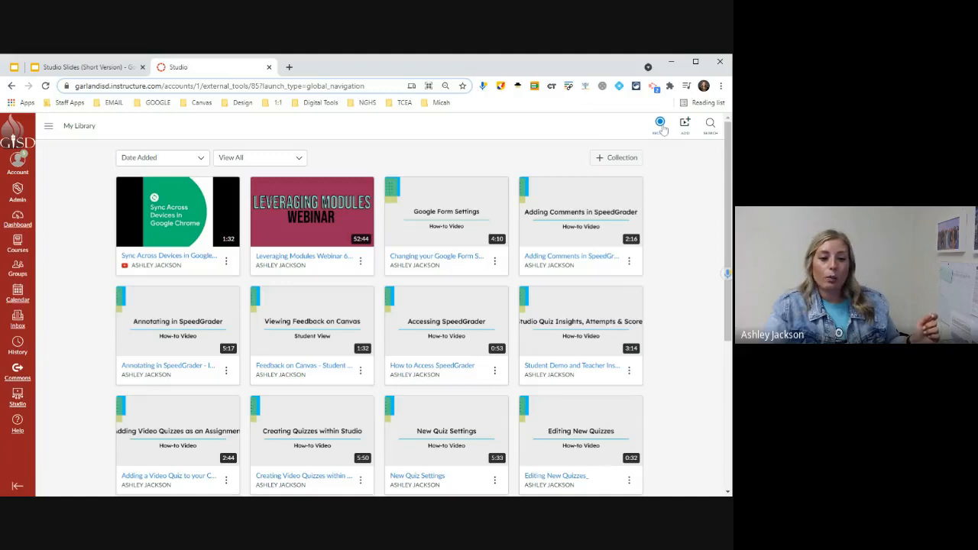
Record a short webcam capture, finish it and discard it without saving
left_click(662, 129)
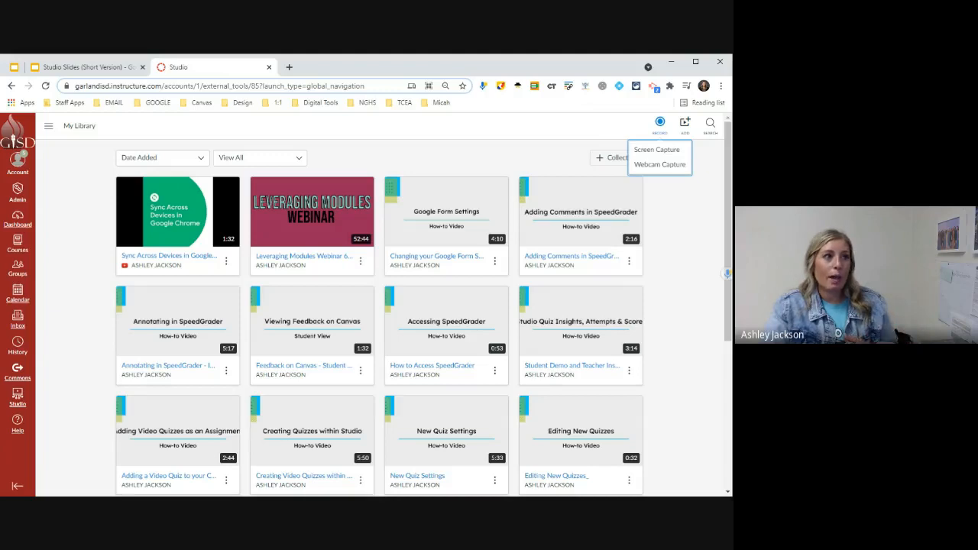
left_click(676, 165)
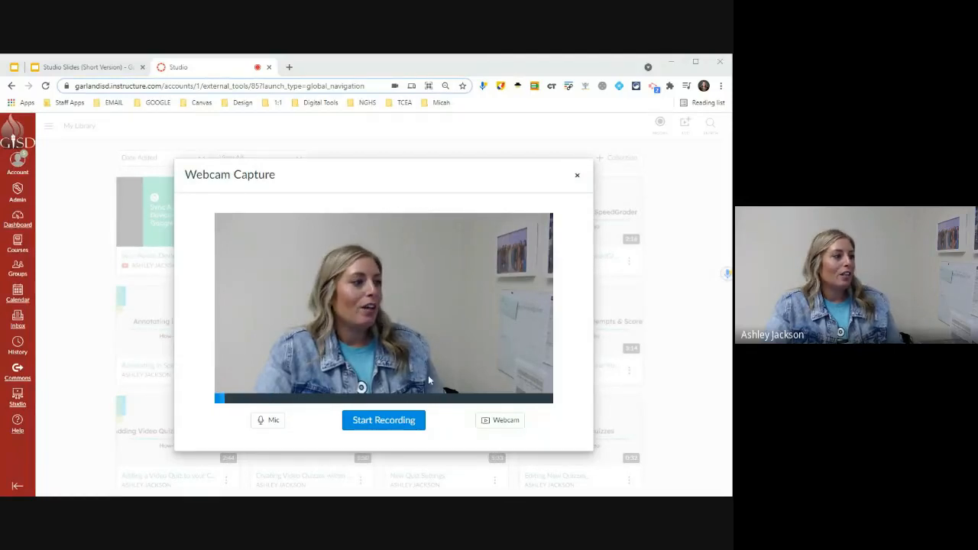
left_click(398, 423)
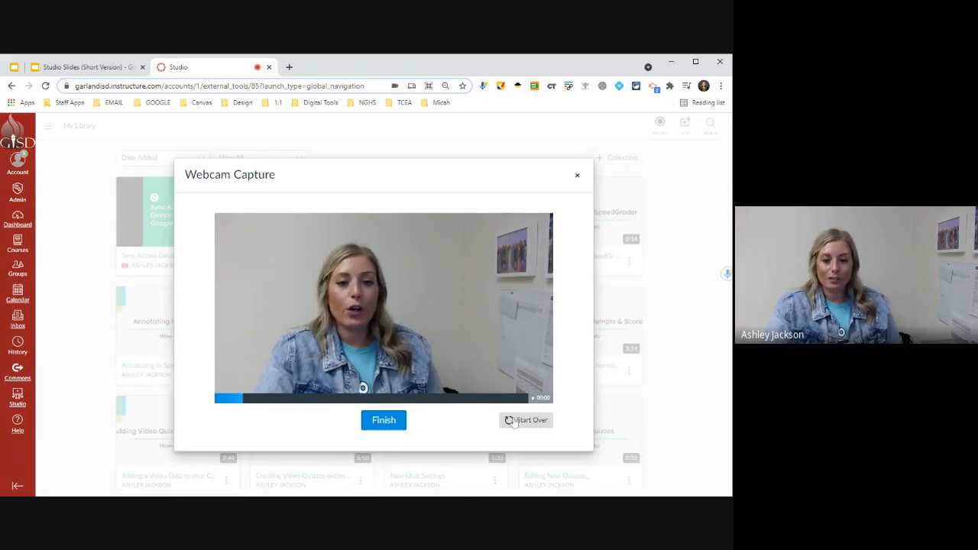
left_click(385, 422)
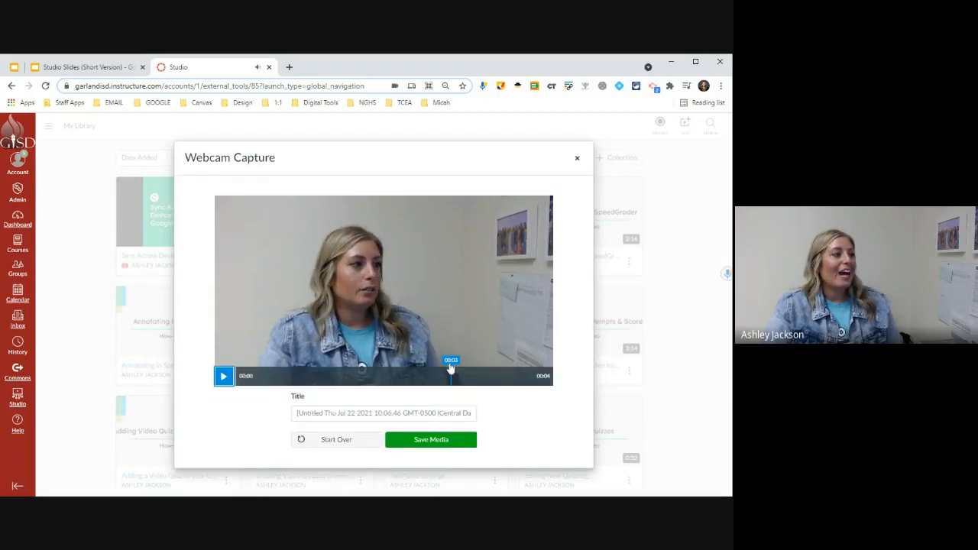
left_click(341, 414)
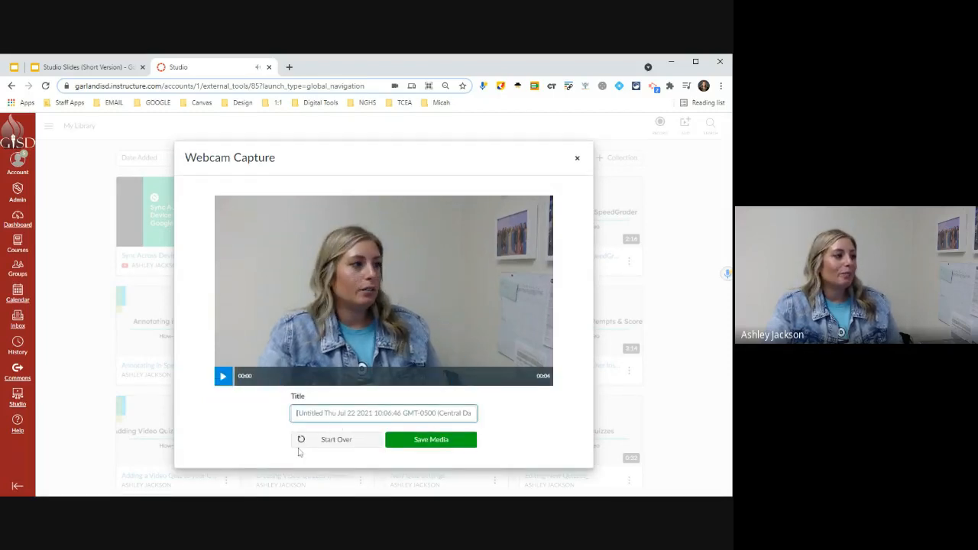
left_click(578, 157)
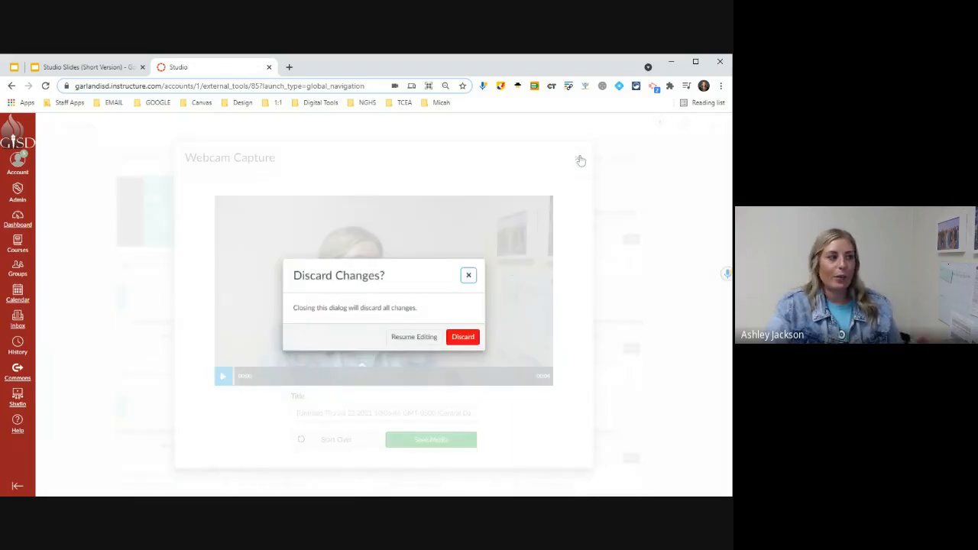
left_click(461, 337)
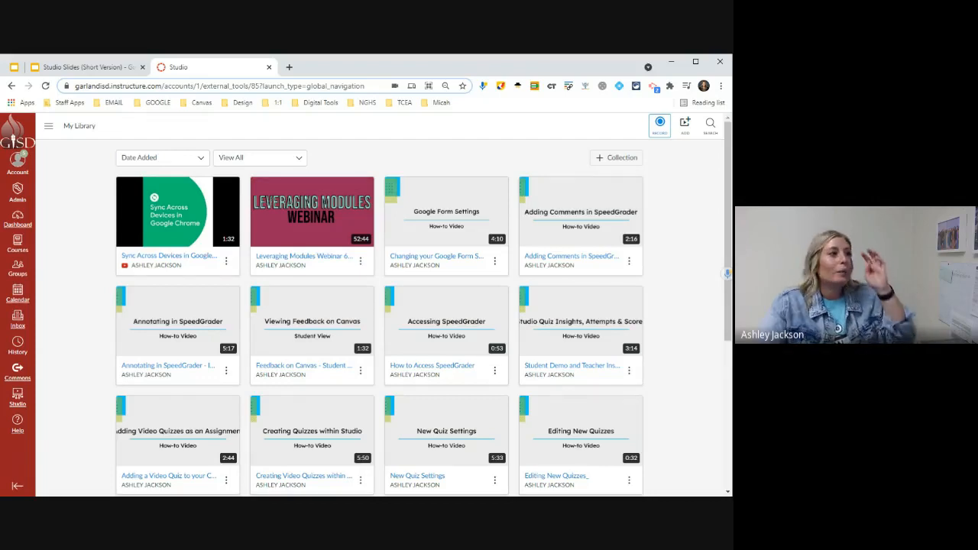
Start a screen capture with Screen Recorder Launcher v2.0 and dismiss the application download prompt
left_click(661, 126)
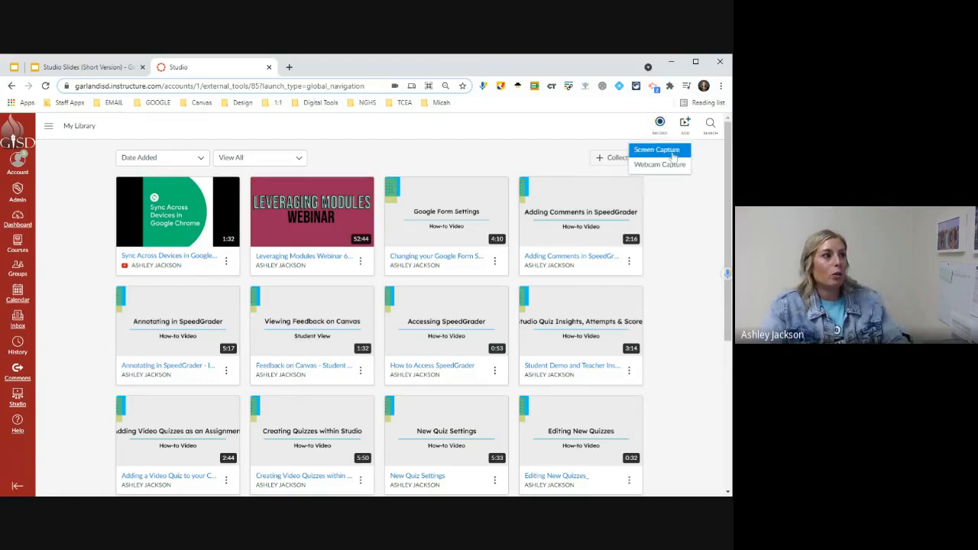
left_click(672, 158)
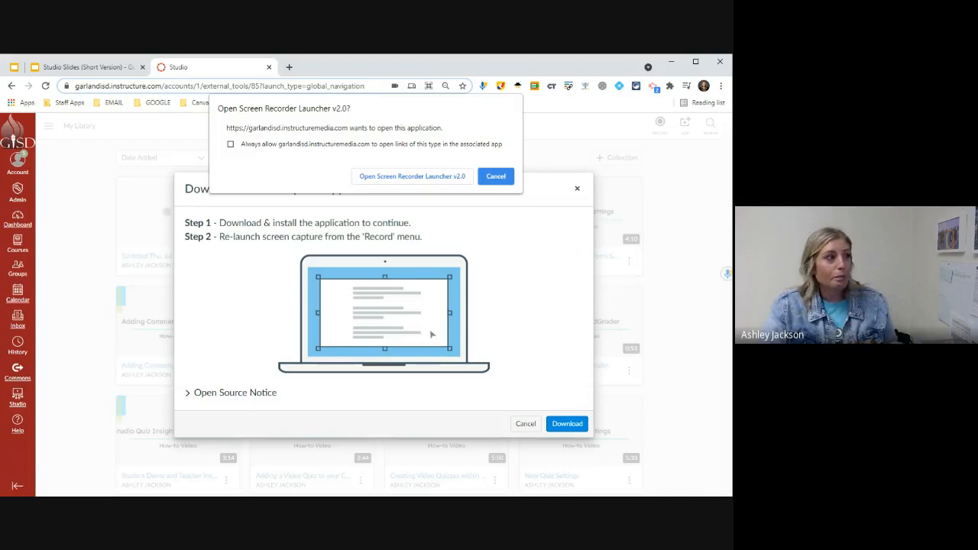
left_click(460, 176)
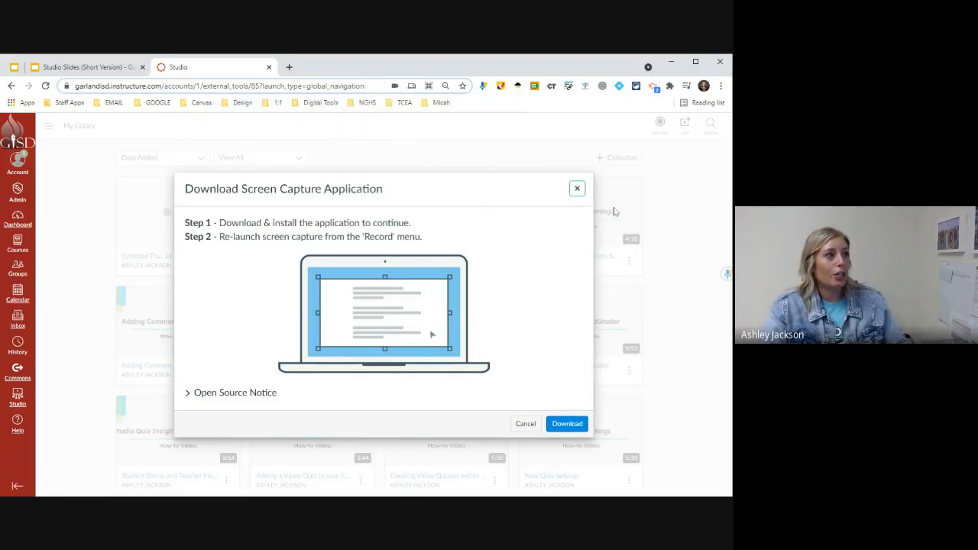
left_click(577, 188)
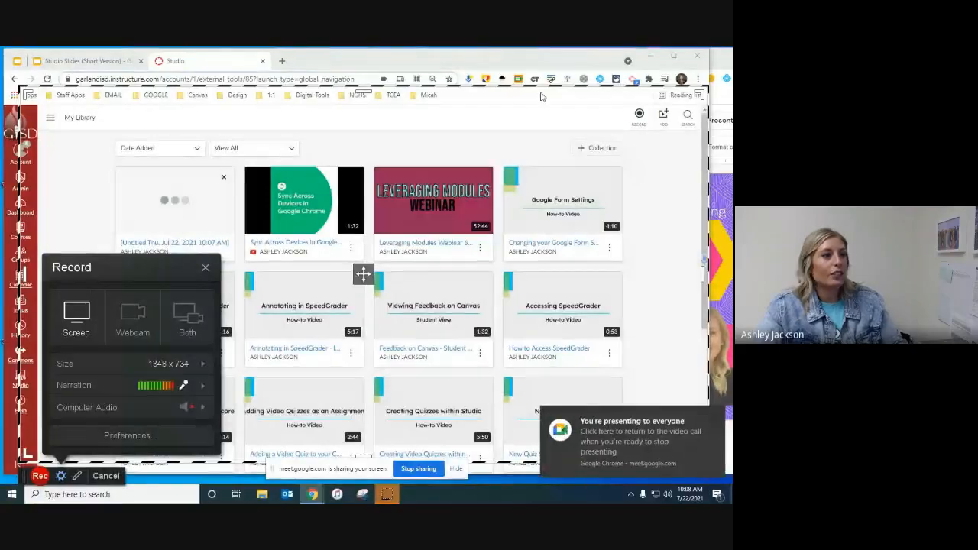
Resize and reposition the capture frame to 694 x 644 over the library, and set the recorder to capture both screen and webcam
left_click_drag(706, 90, 590, 140)
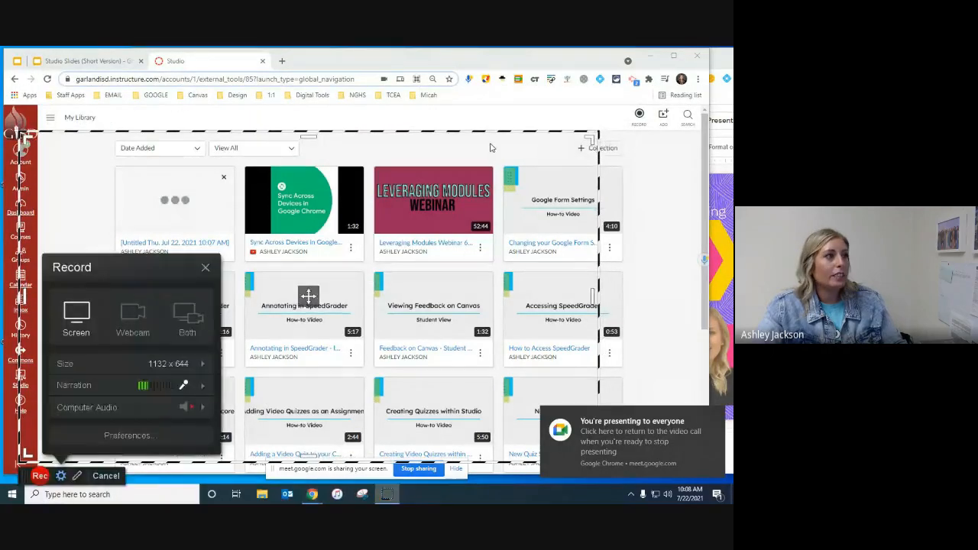
left_click_drag(476, 136, 533, 91)
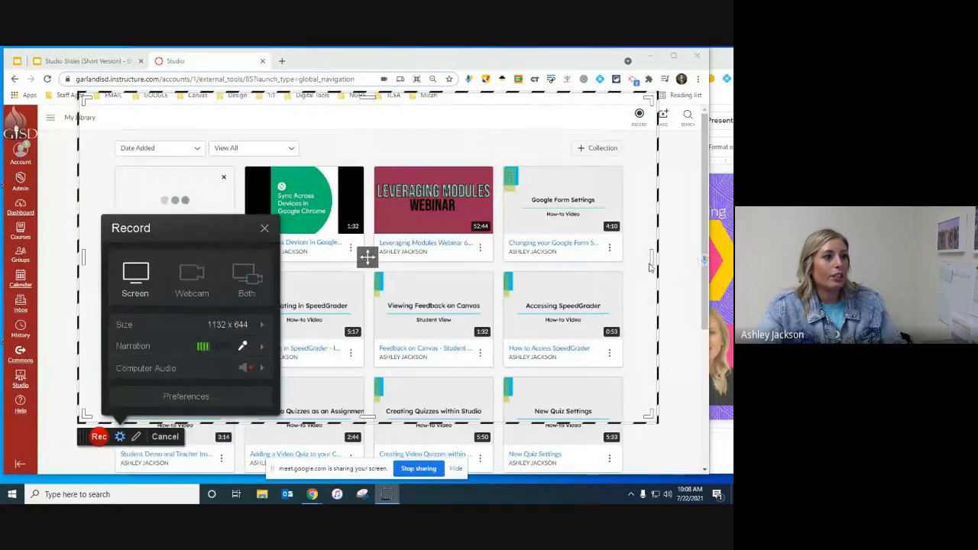
left_click_drag(656, 260, 434, 258)
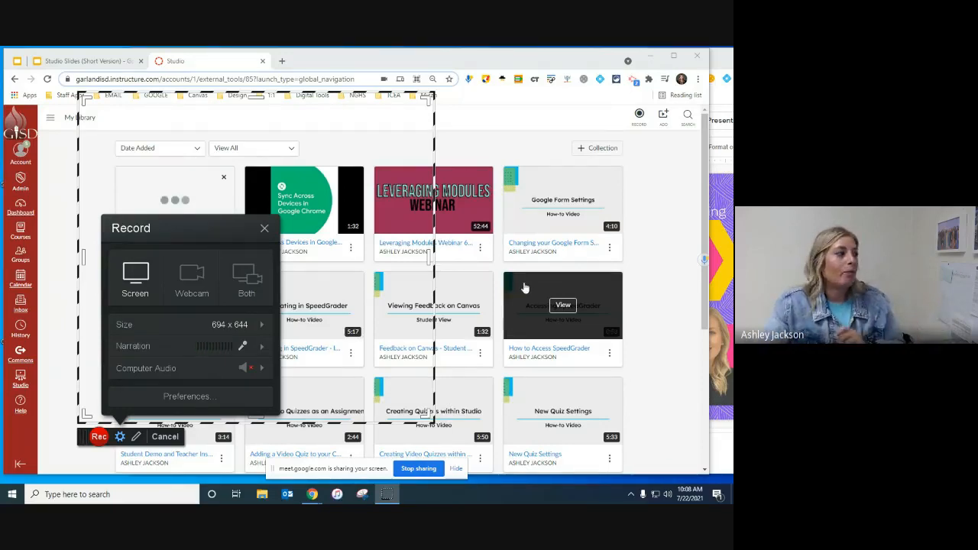
left_click(242, 289)
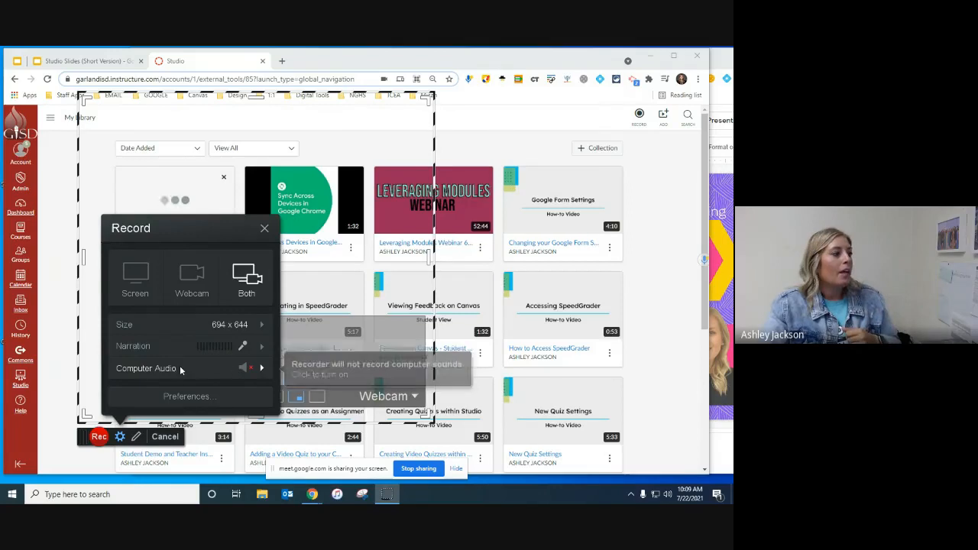
Start the recording and draw a red arrow pointing at the Sync Across Devices video thumbnail
left_click(99, 437)
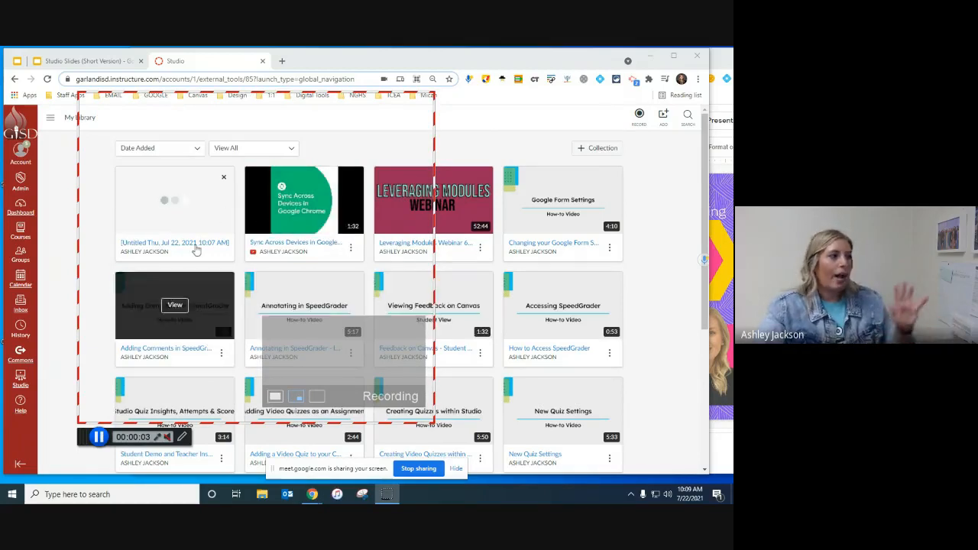
left_click(181, 437)
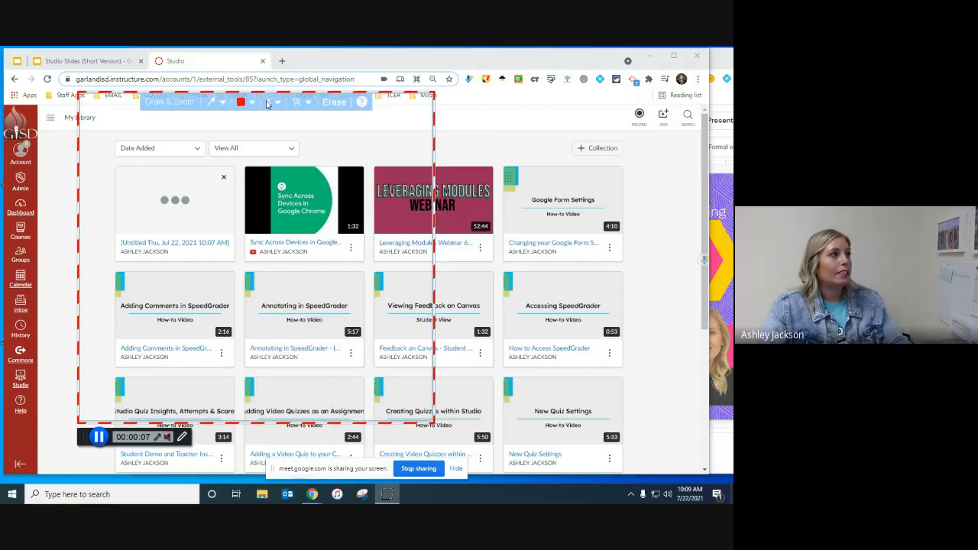
left_click(224, 107)
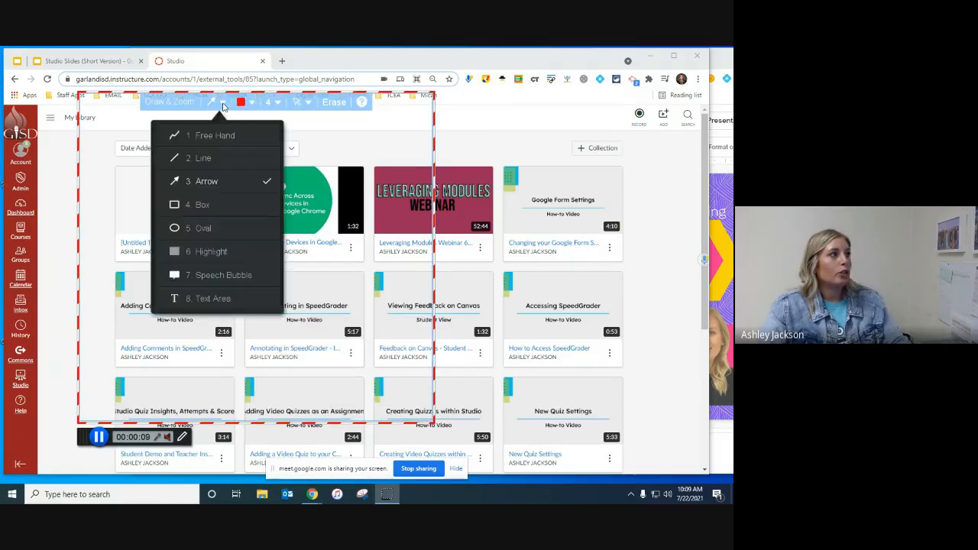
left_click(226, 159)
left_click_drag(266, 264, 298, 217)
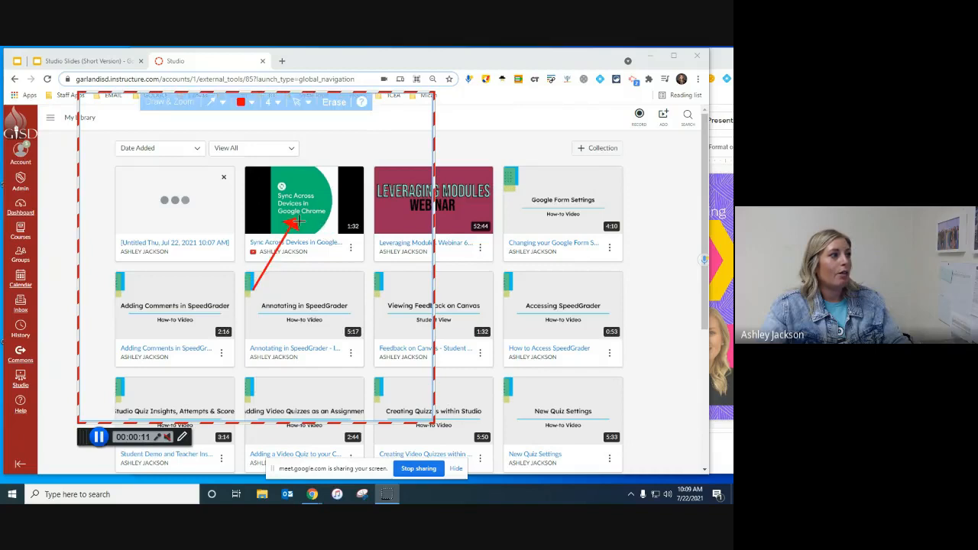
Cover the untitled first video in the library with a red highlight at 40% opacity
left_click(223, 104)
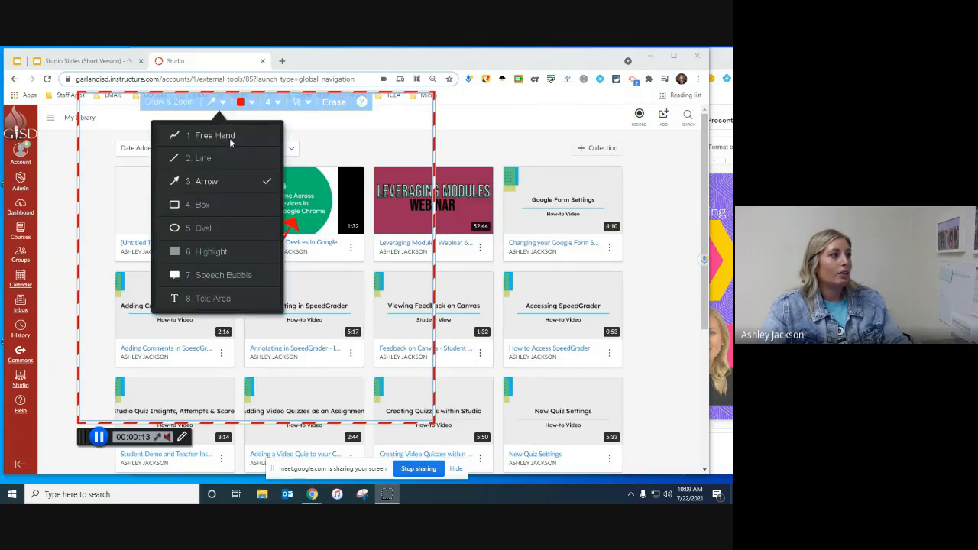
left_click(230, 138)
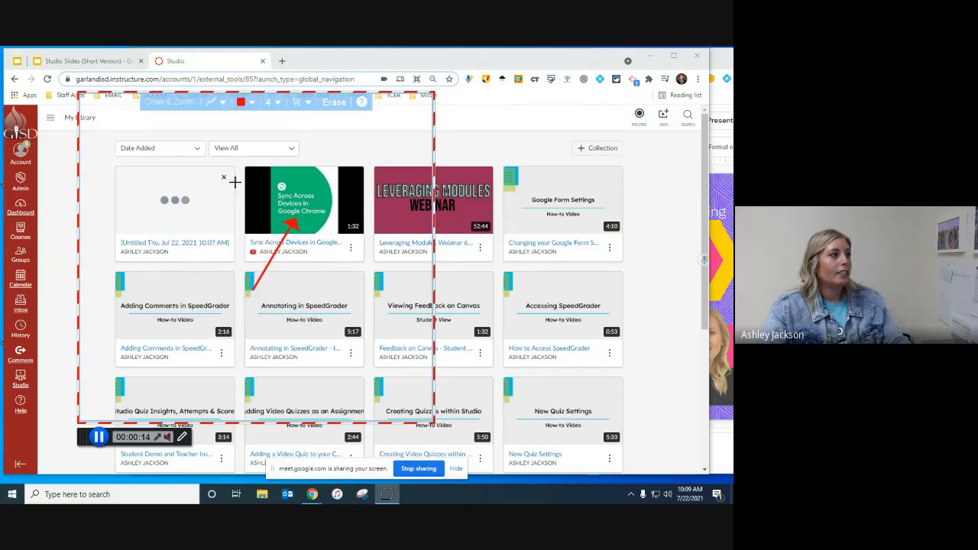
left_click(230, 105)
left_click(239, 252)
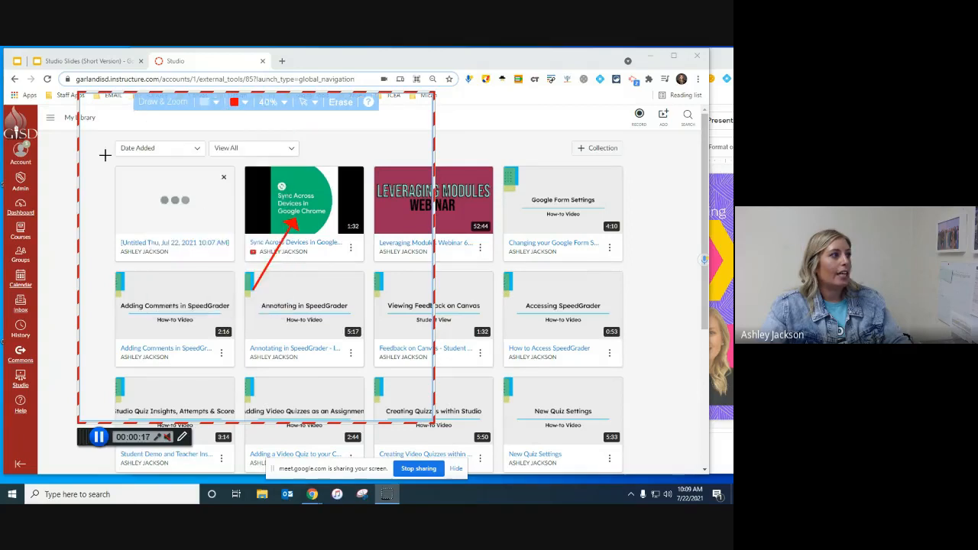
mouse_move(103, 156)
left_mouse_down()
mouse_move(227, 282)
mouse_move(246, 277)
left_mouse_up()
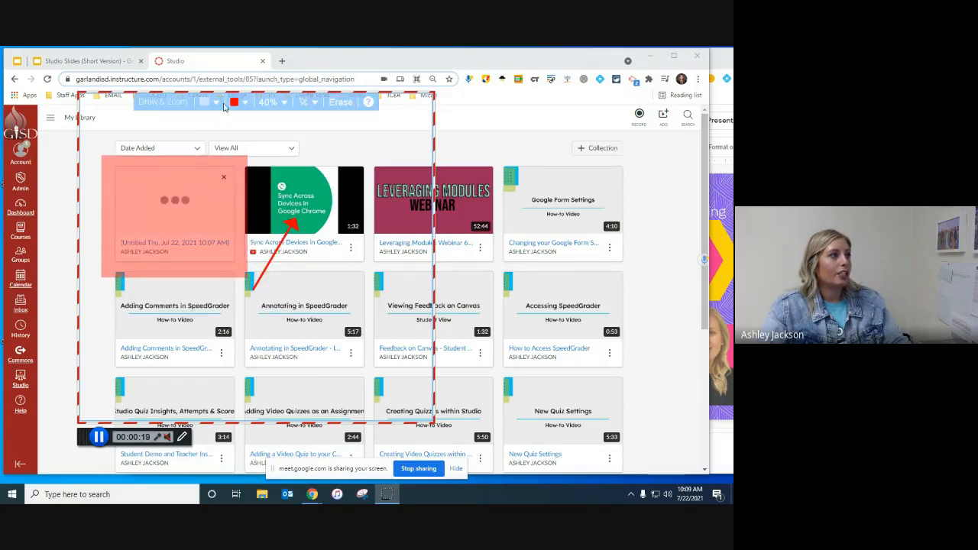
Erase the drawn annotations, pause the recording and finish it
left_click(220, 104)
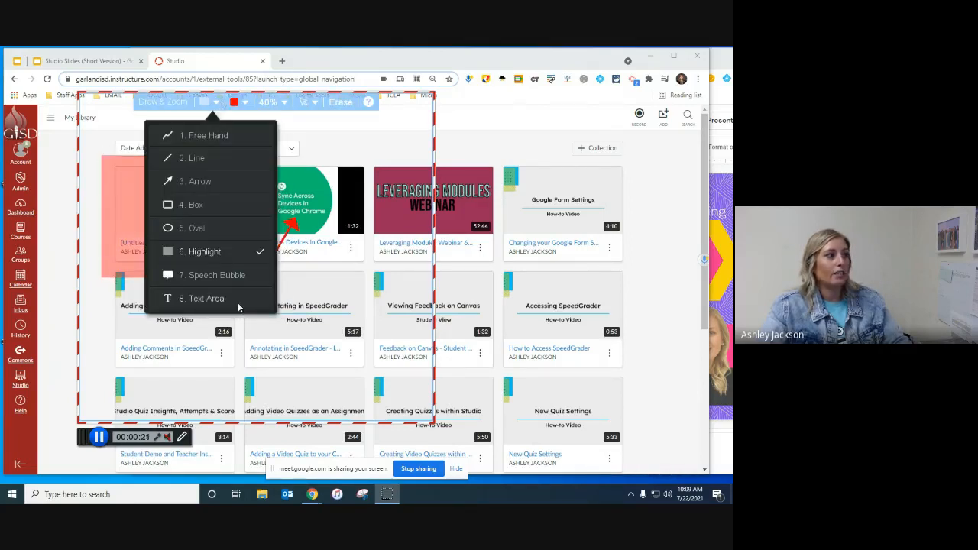
left_click(341, 102)
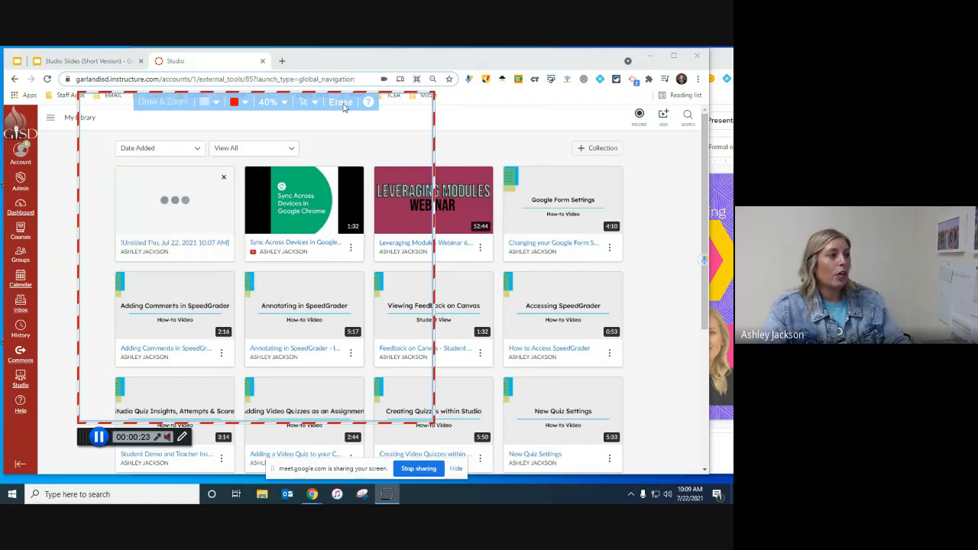
left_click(100, 437)
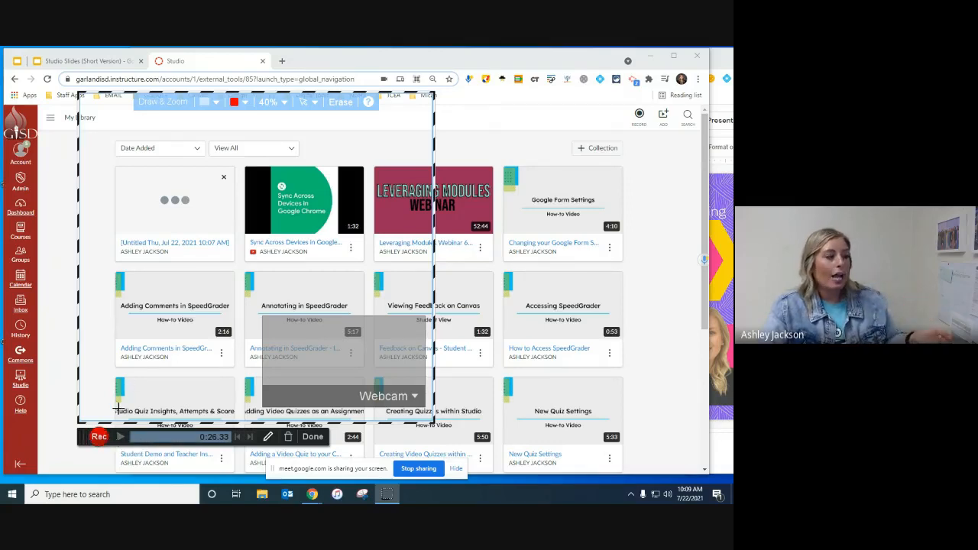
left_click(313, 437)
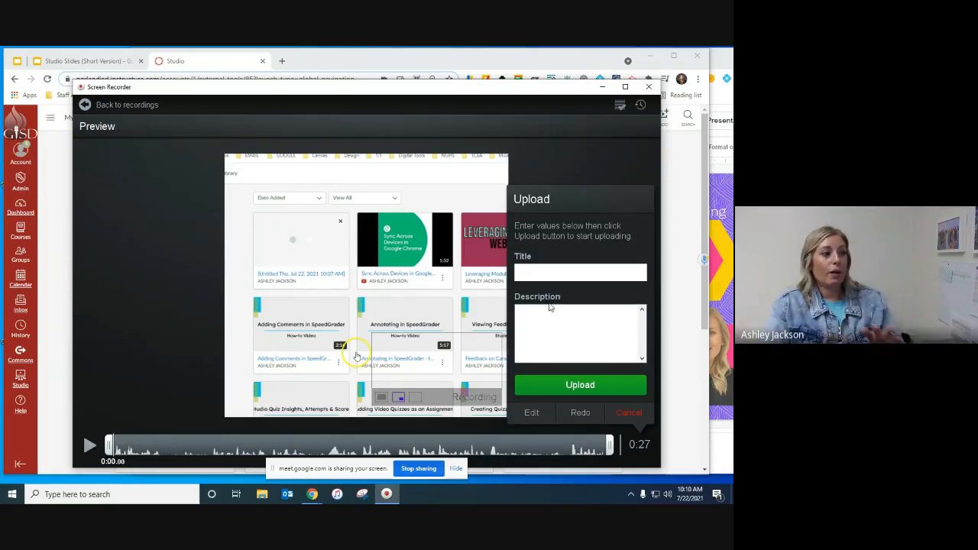
Open the recording in the editor and review its narration export/import and music options
left_click(532, 413)
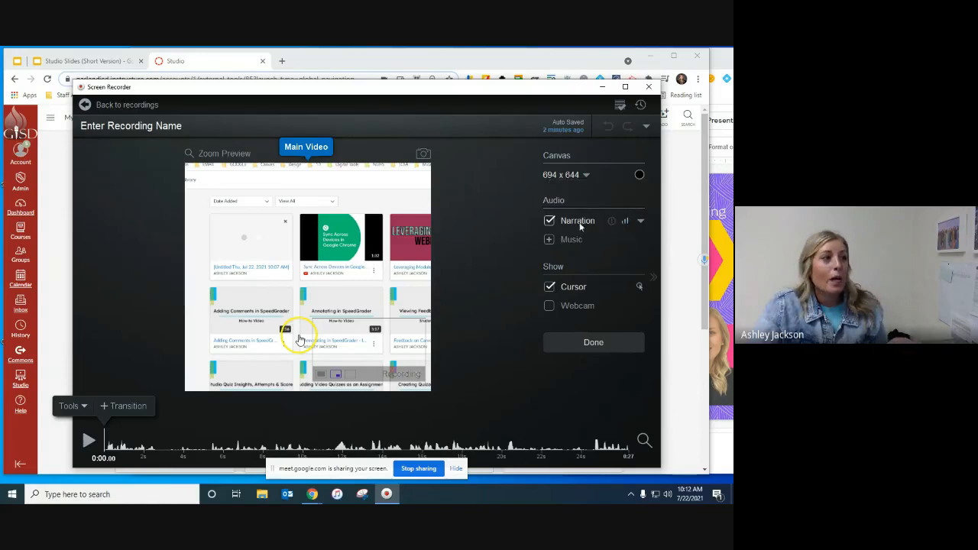
left_click(640, 221)
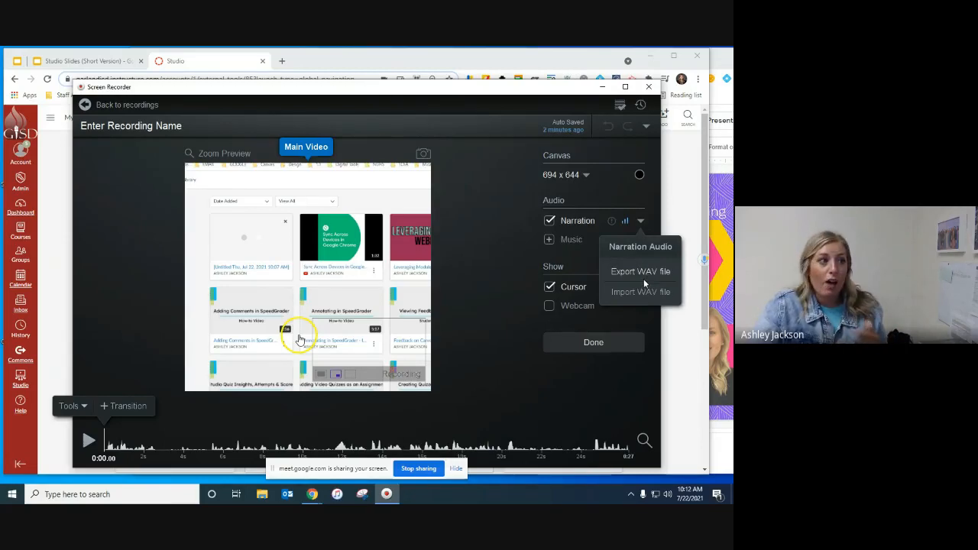
left_click(526, 246)
left_click(559, 243)
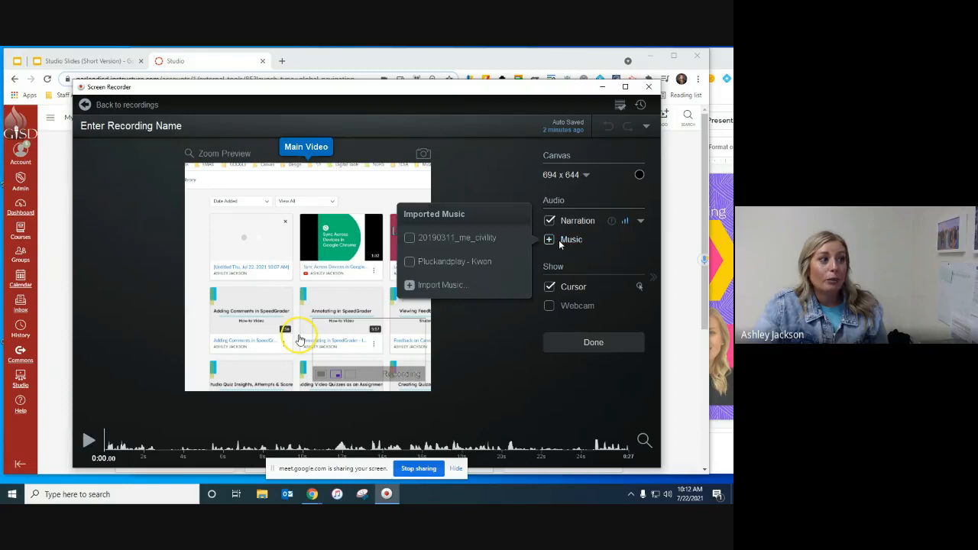
left_click(628, 264)
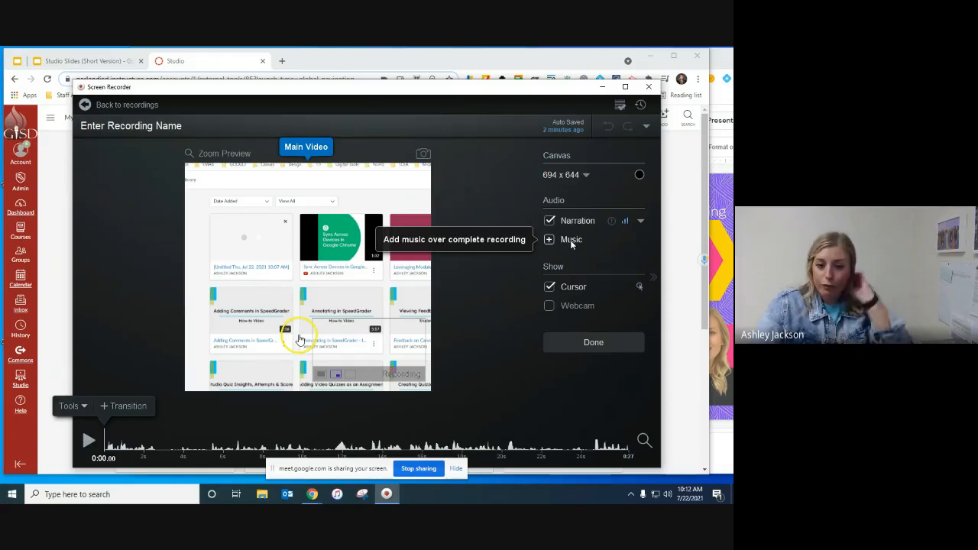
Hide the cursor in the recording and show it again
left_click(550, 286)
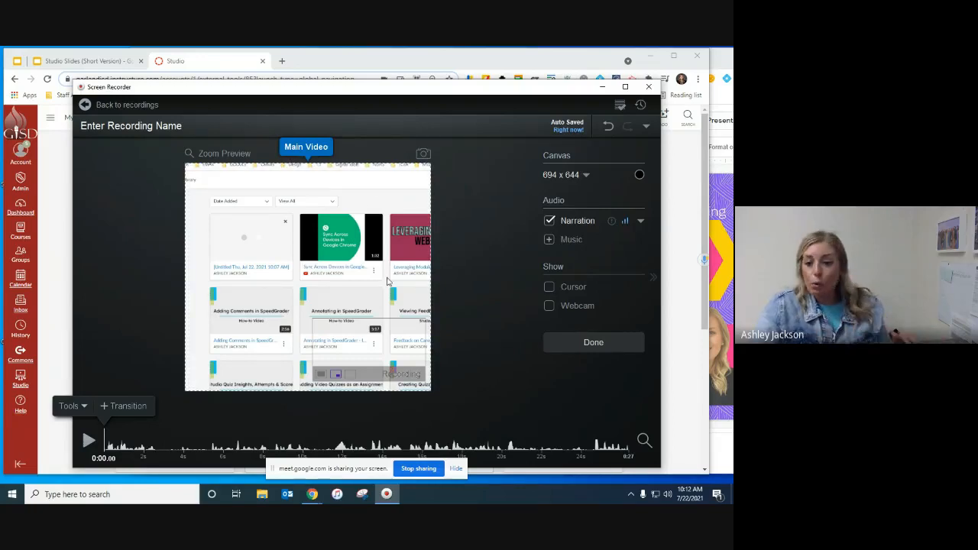
left_click(549, 288)
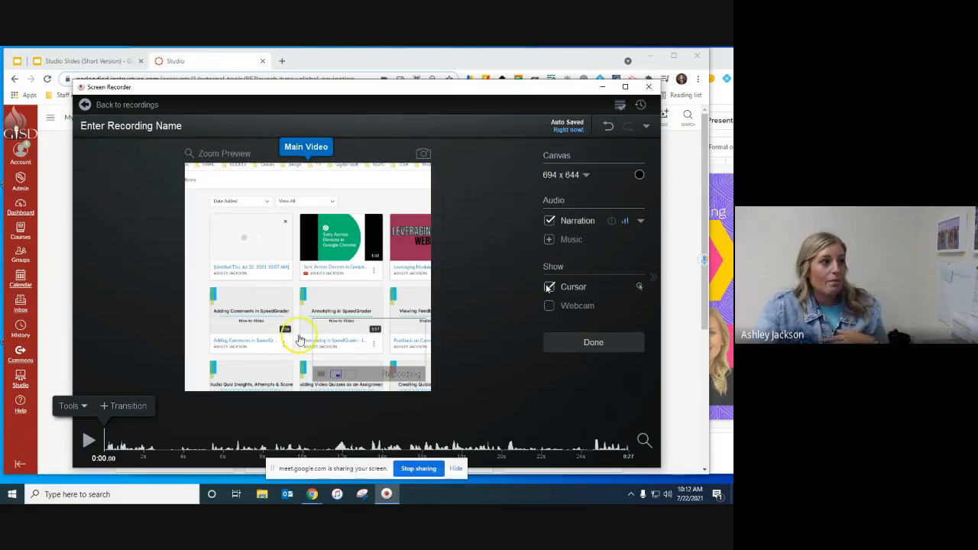
Move the playhead to about 6.44 seconds on the recording's timeline
mouse_move(552, 307)
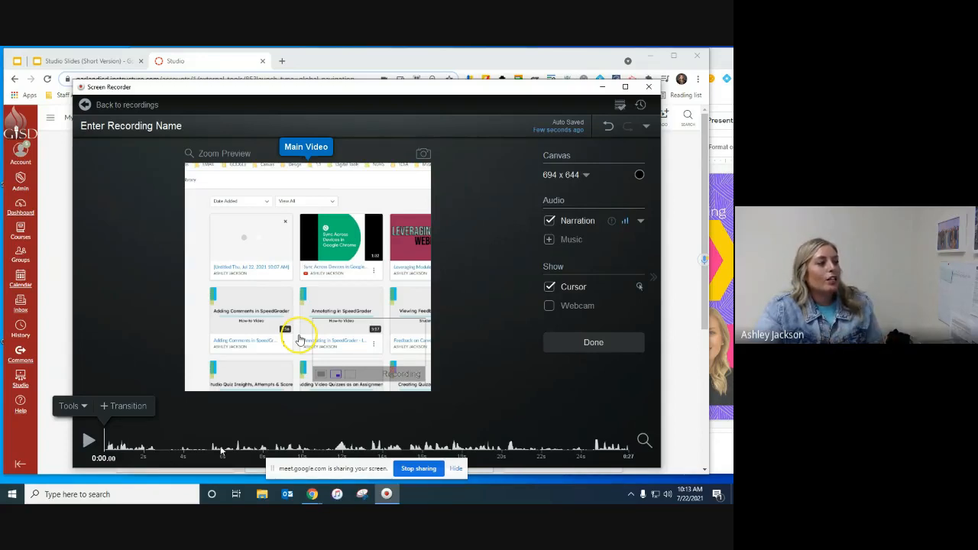
left_click(293, 449)
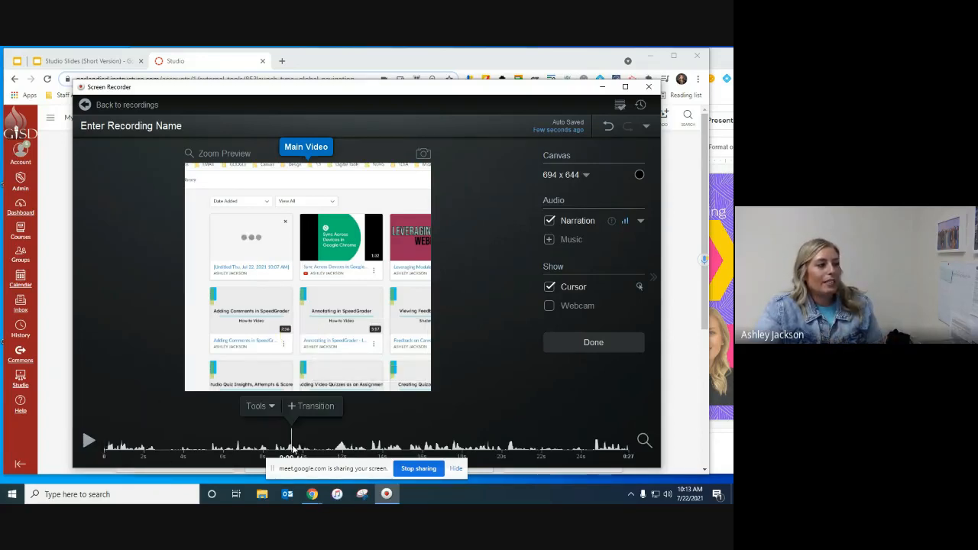
left_click(143, 447)
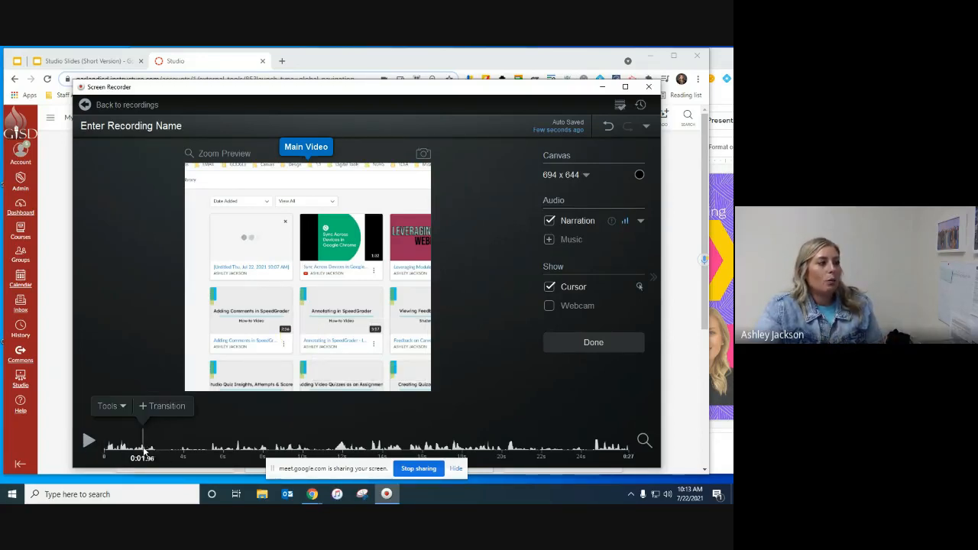
left_click(230, 449)
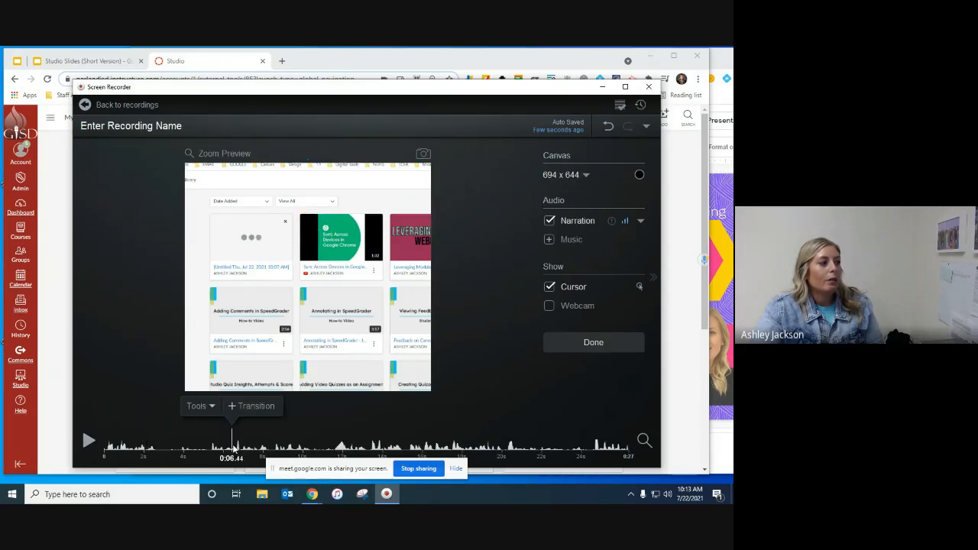
Add a highlight overlay around the untitled first video in the recording, with its duration shortened to 1.00 second
left_click(213, 406)
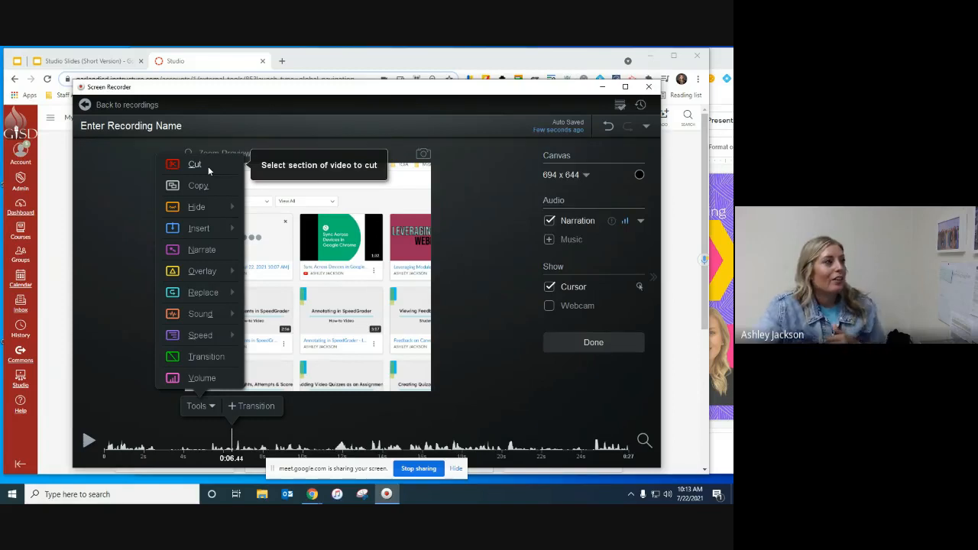
mouse_move(214, 211)
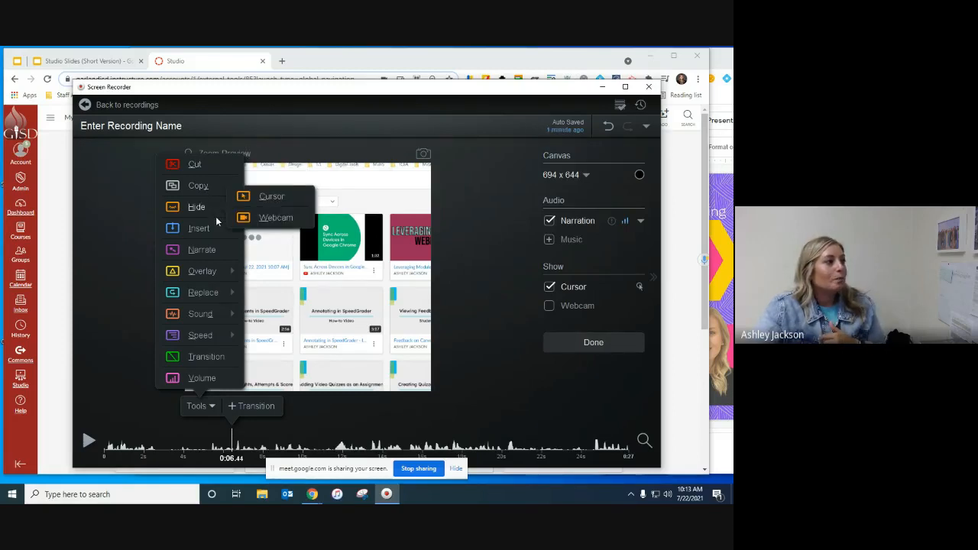
mouse_move(220, 229)
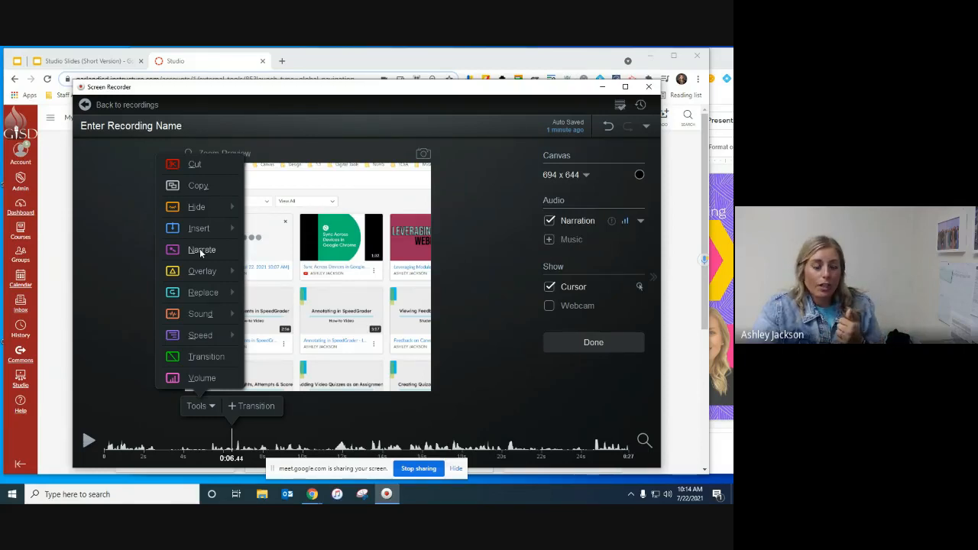
mouse_move(200, 270)
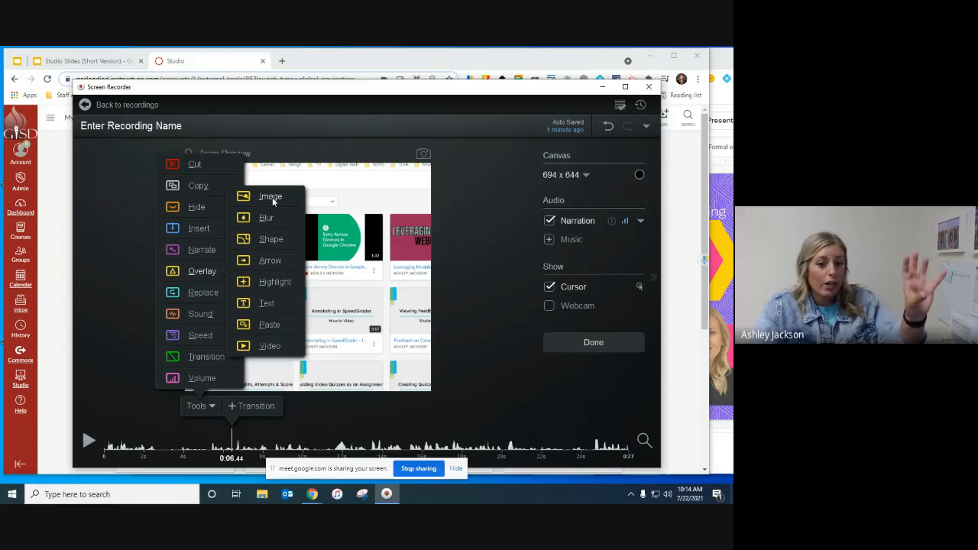
left_click(277, 282)
mouse_move(309, 275)
left_mouse_down()
mouse_move(214, 217)
mouse_move(303, 275)
mouse_move(298, 289)
left_mouse_up()
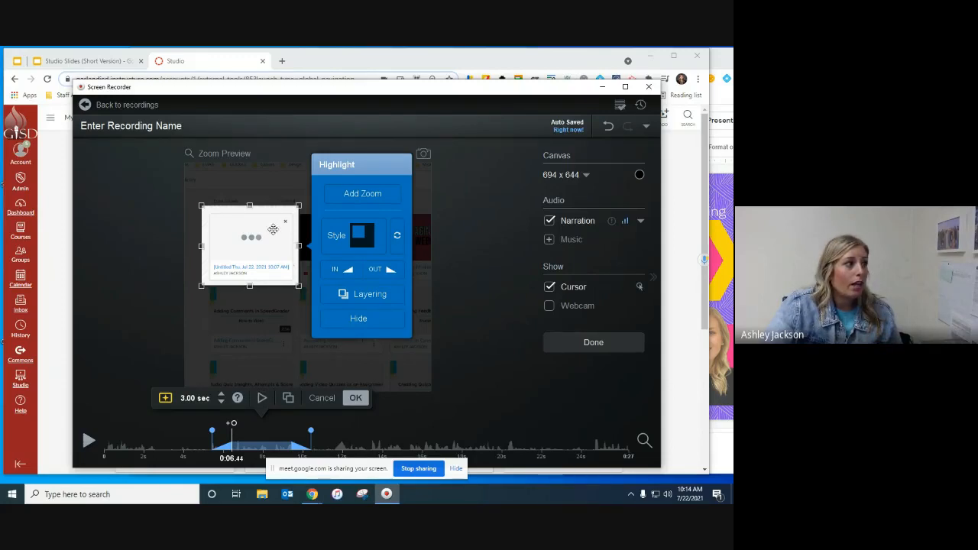
left_click_drag(274, 232, 269, 252)
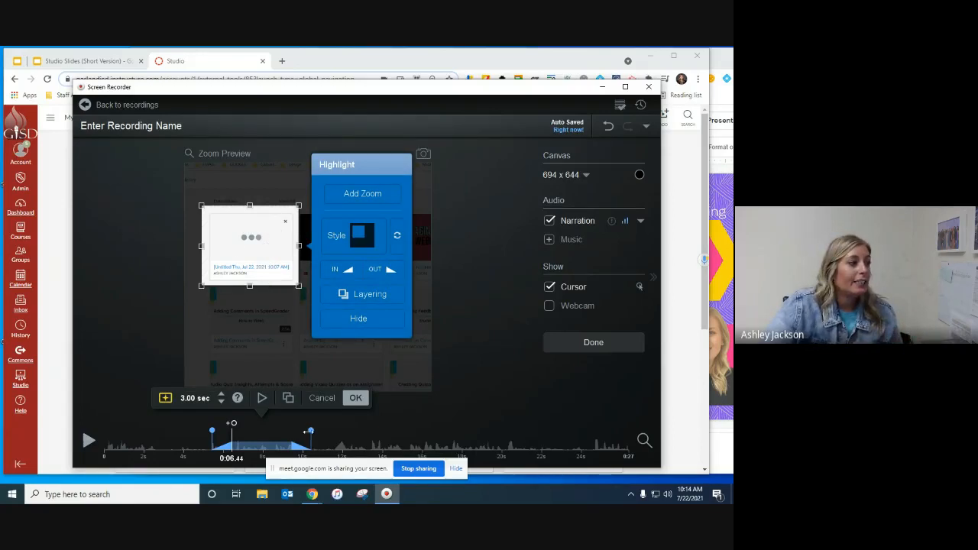
left_click_drag(308, 431, 271, 431)
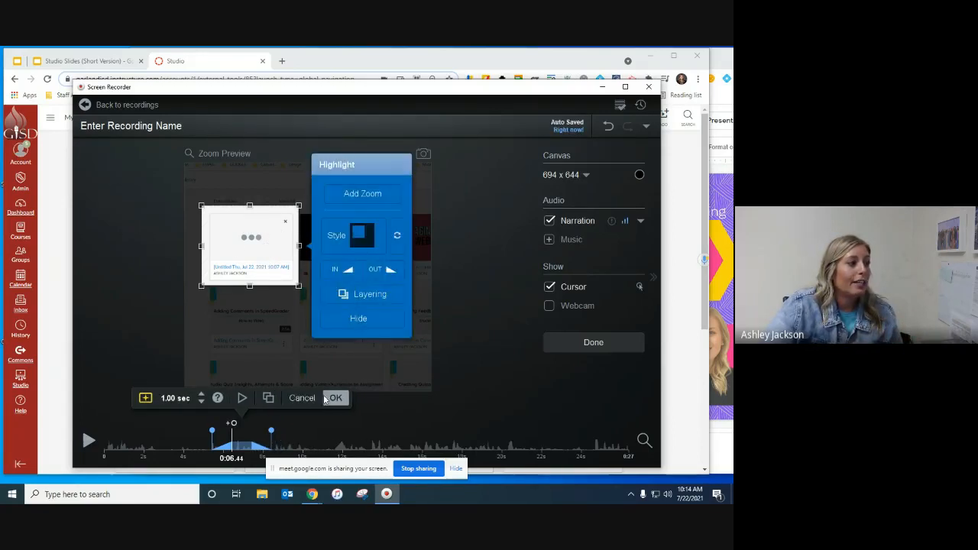
left_click(328, 398)
Play the recording from about 5.16 seconds to preview the highlight, and pause during it
left_click(207, 428)
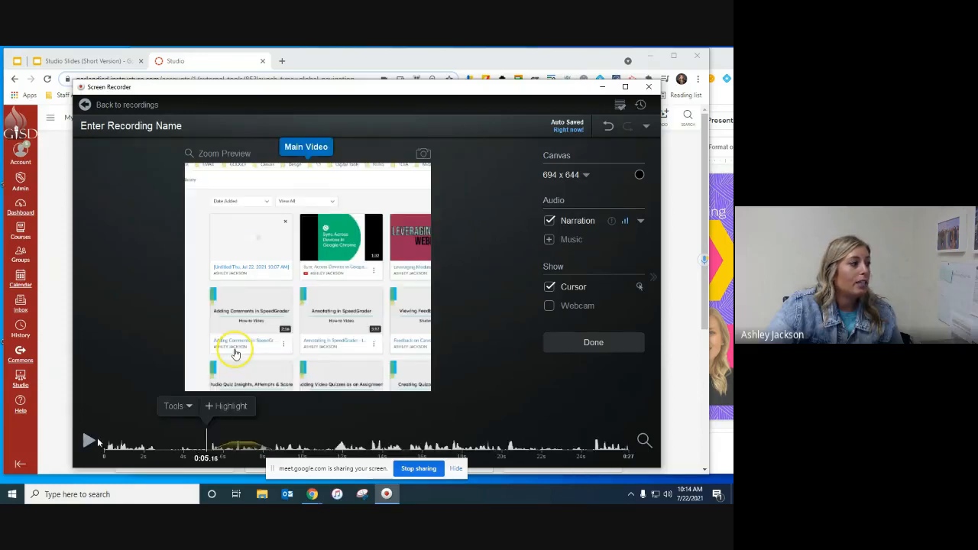
left_click(89, 441)
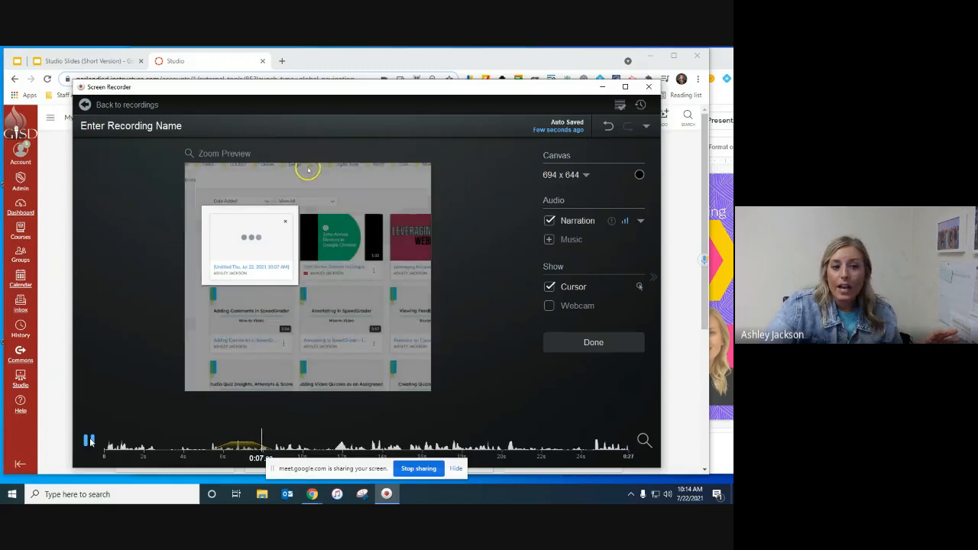
left_click(89, 441)
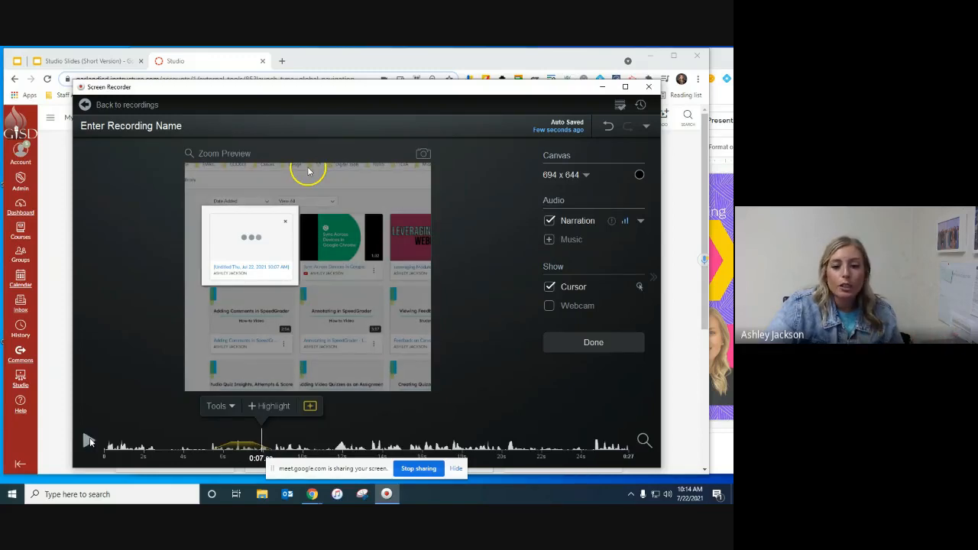
Review the Replace and Speed options among the editing tools
left_click(229, 408)
mouse_move(229, 298)
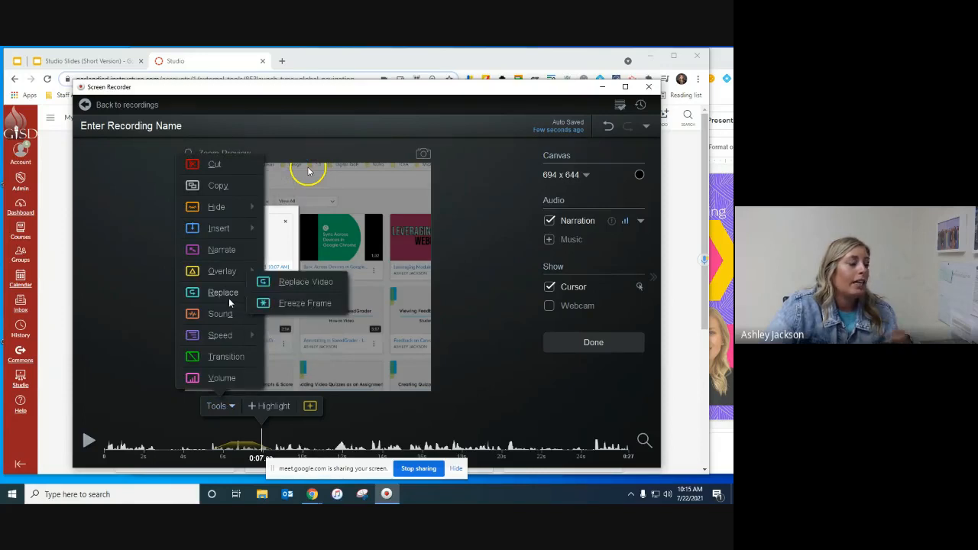
mouse_move(235, 334)
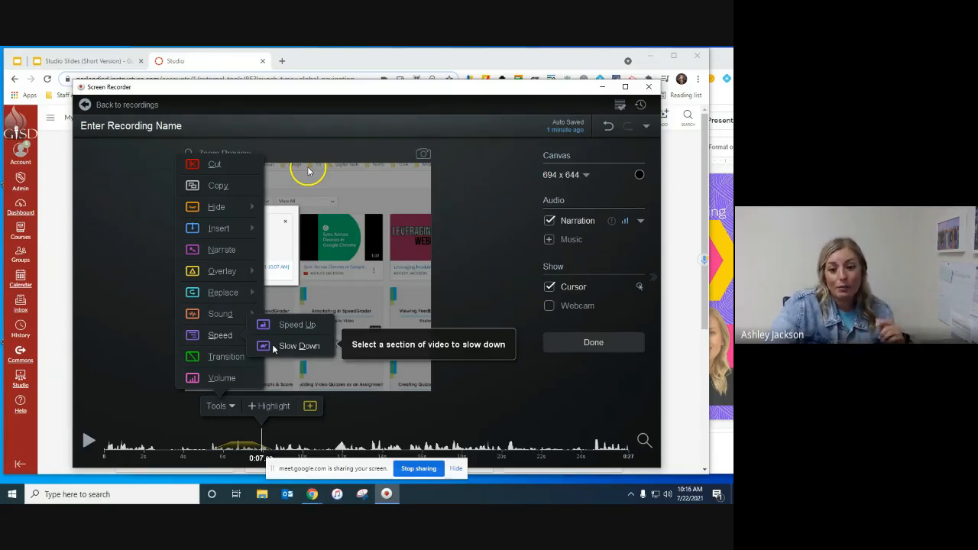
left_click(297, 352)
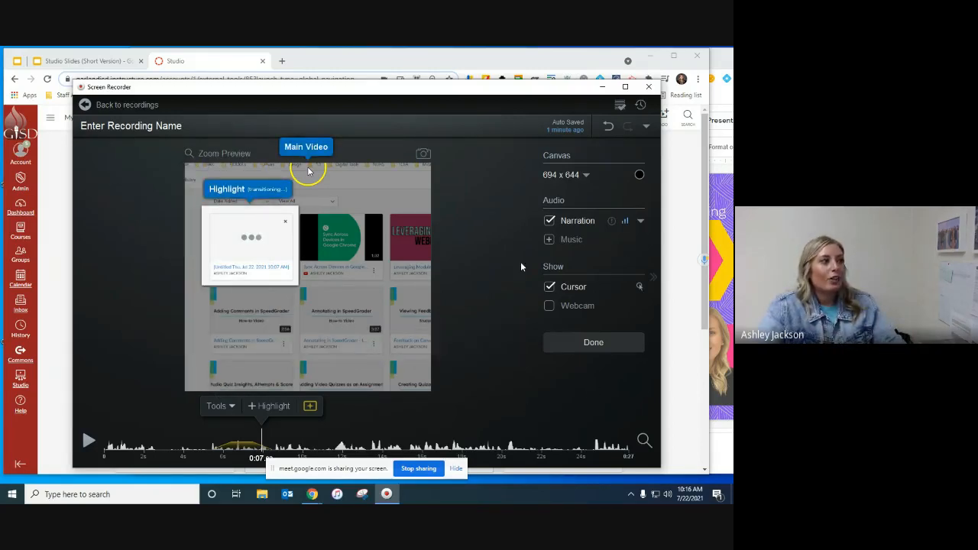
Finish editing and upload the recording to Studio with the title "practice" and no description
left_click(594, 343)
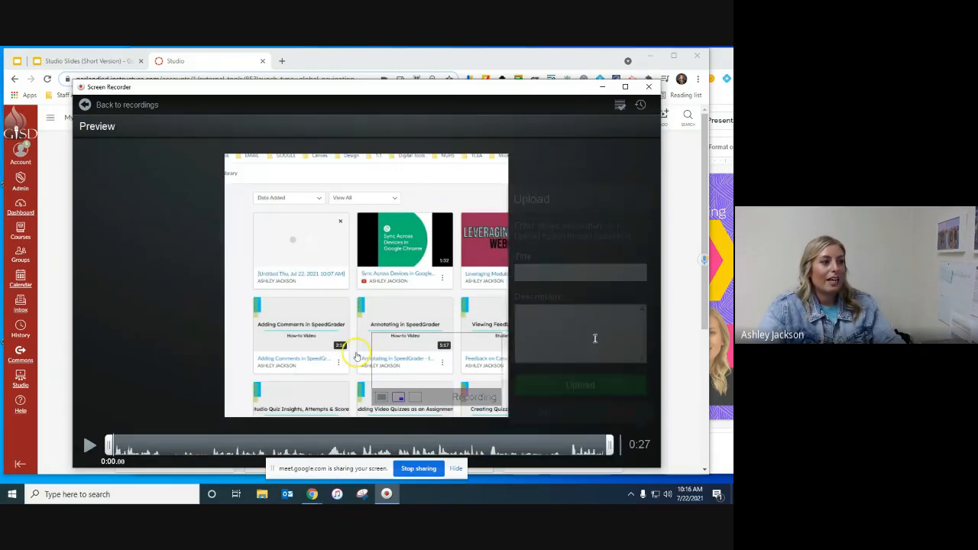
left_click(572, 269)
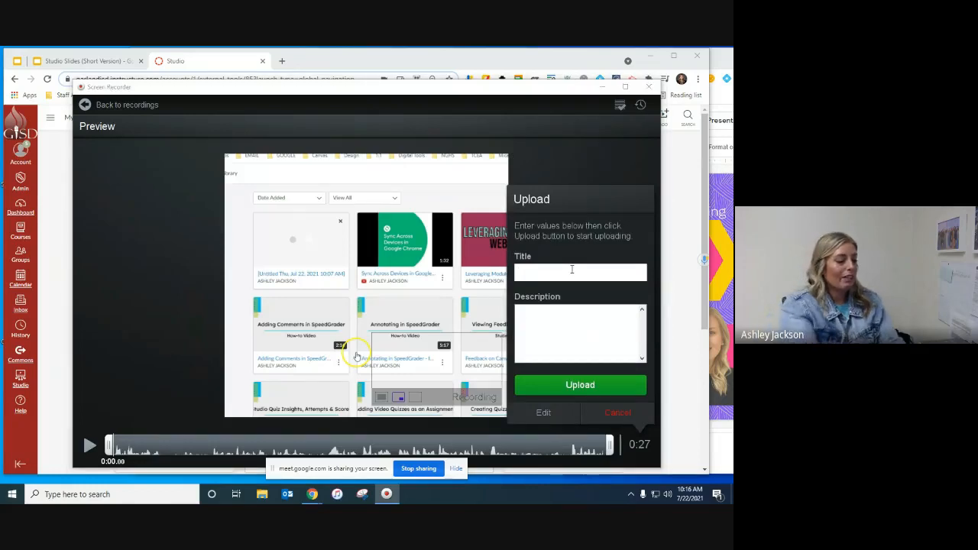
type("practice")
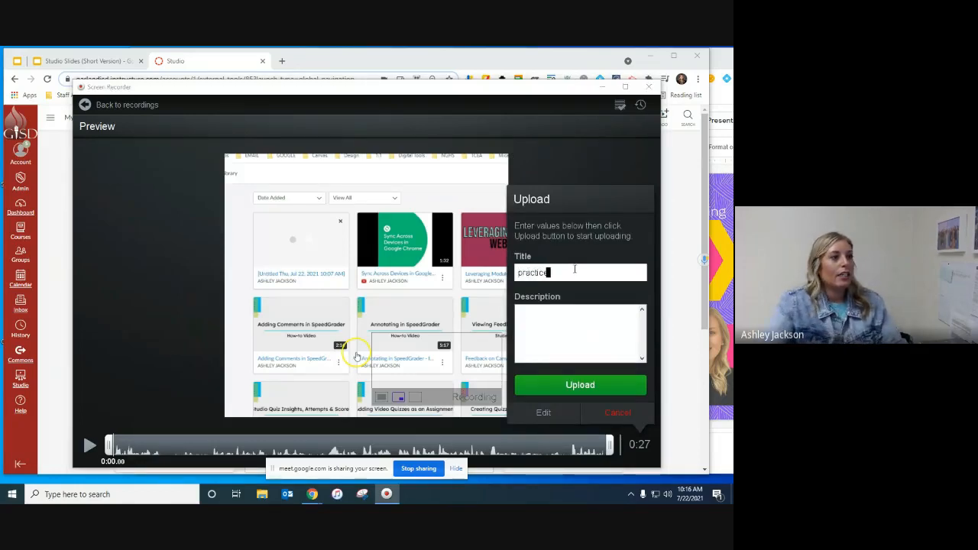
left_click(595, 318)
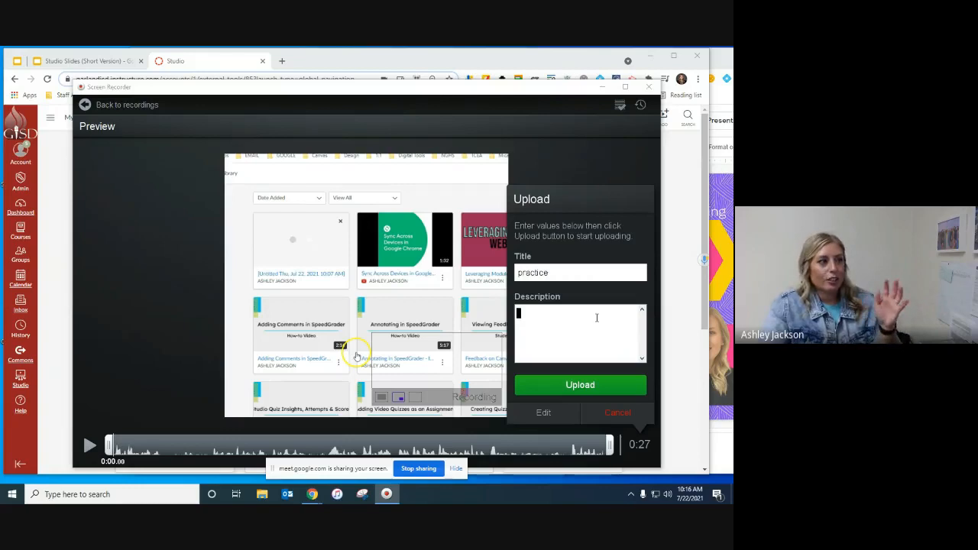
left_click(601, 385)
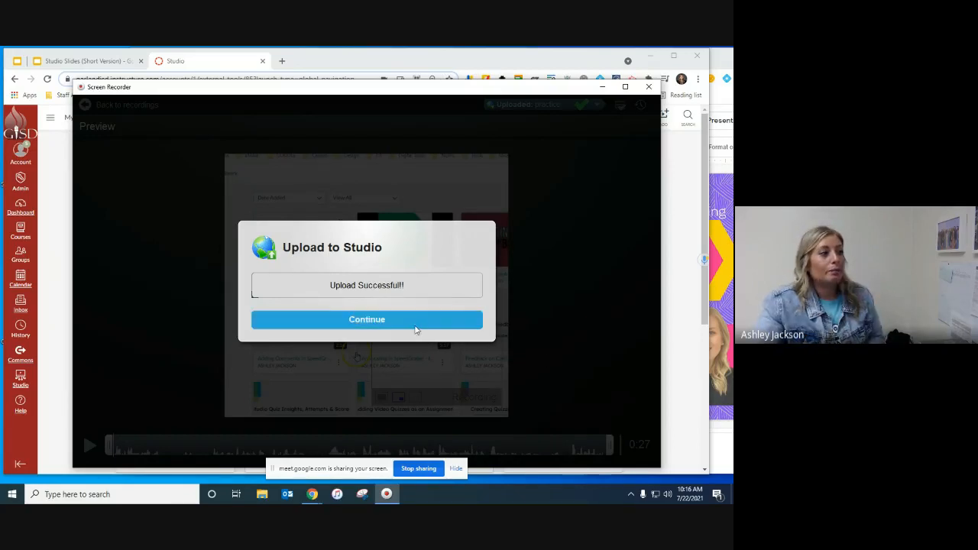
left_click(416, 329)
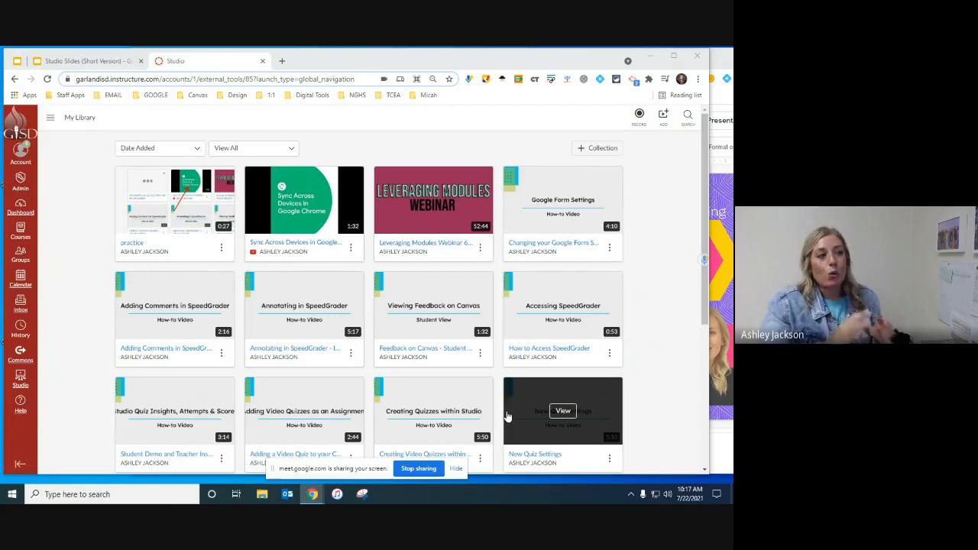
left_click(638, 116)
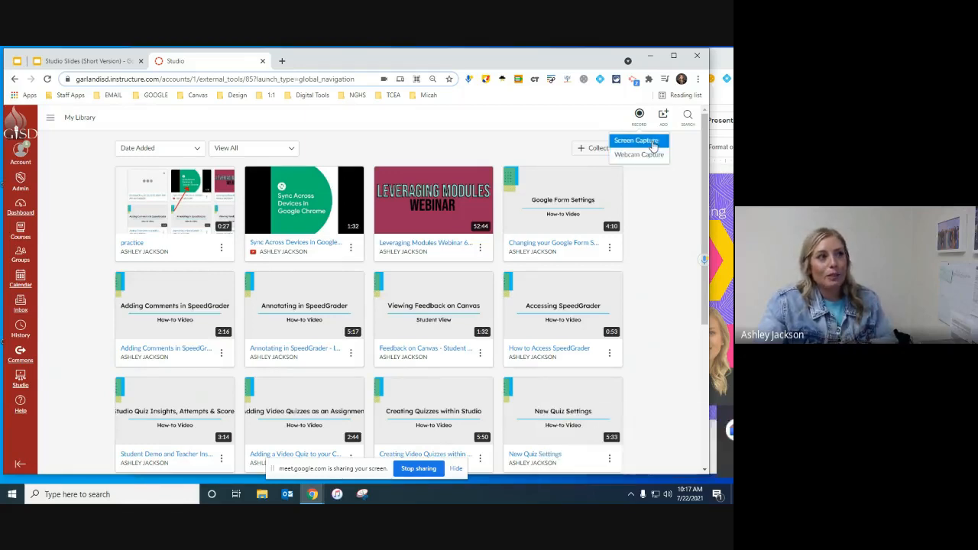
left_click(653, 144)
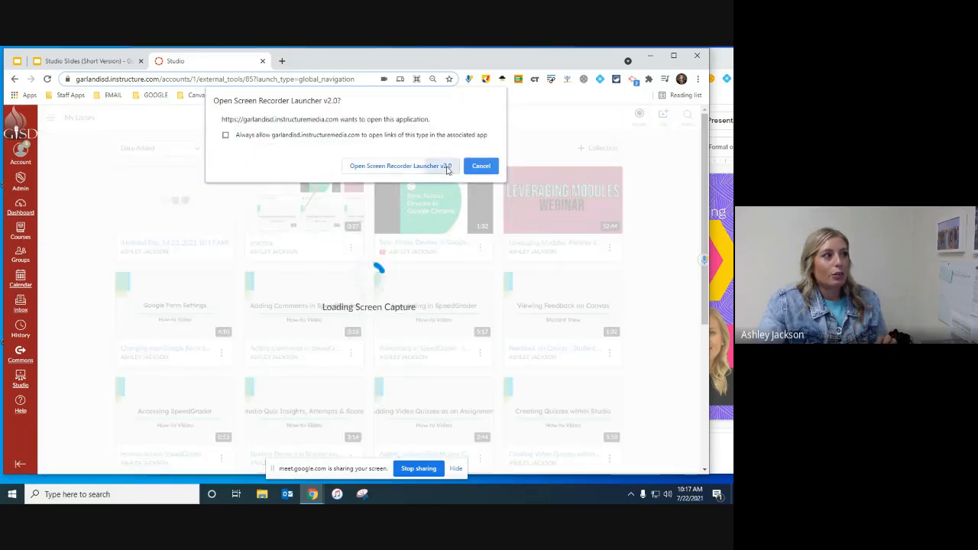
left_click(447, 166)
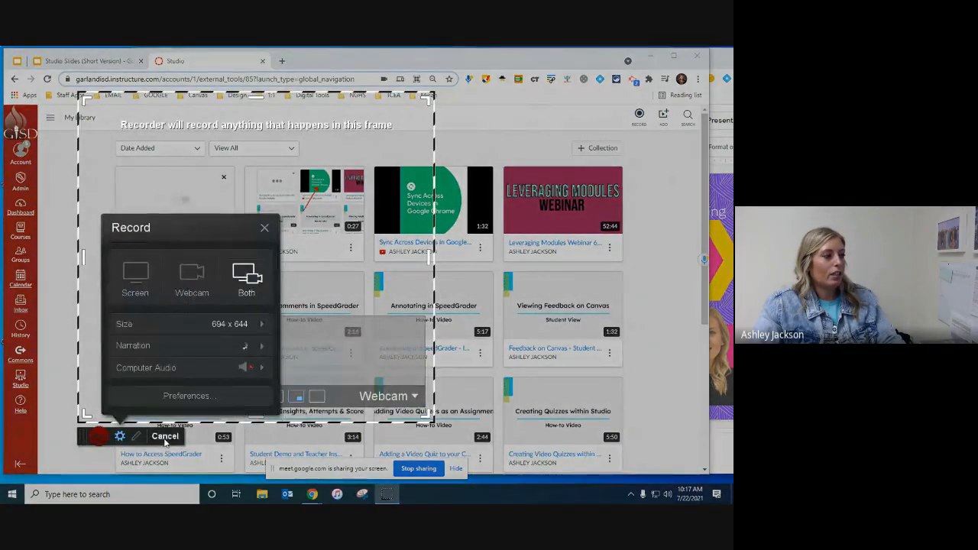
left_click(165, 436)
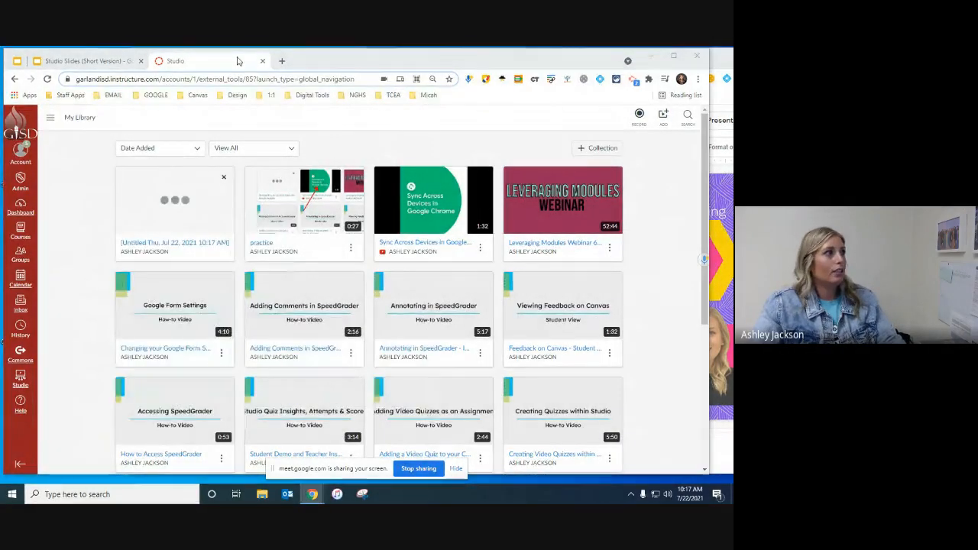
Switch to the Studio Slides presentation, look ahead to the Your Turn slide and return to the Video Editing slide
left_click(235, 61)
left_click(86, 64)
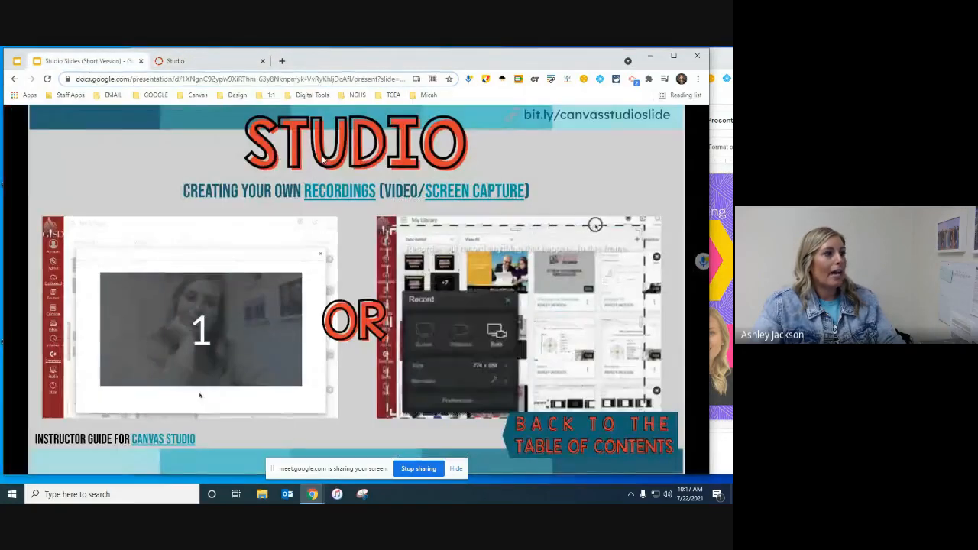
left_click(631, 184)
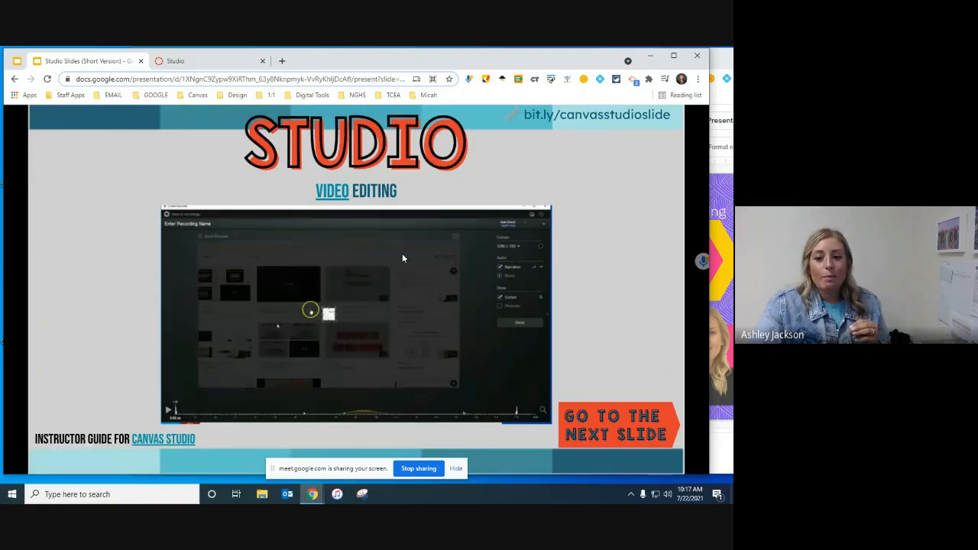
left_click(614, 178)
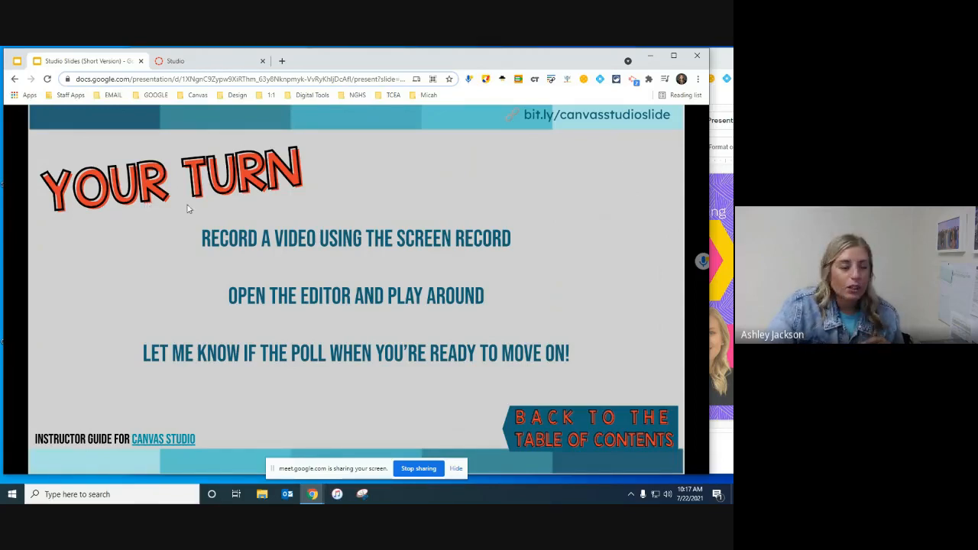
left_click(272, 226)
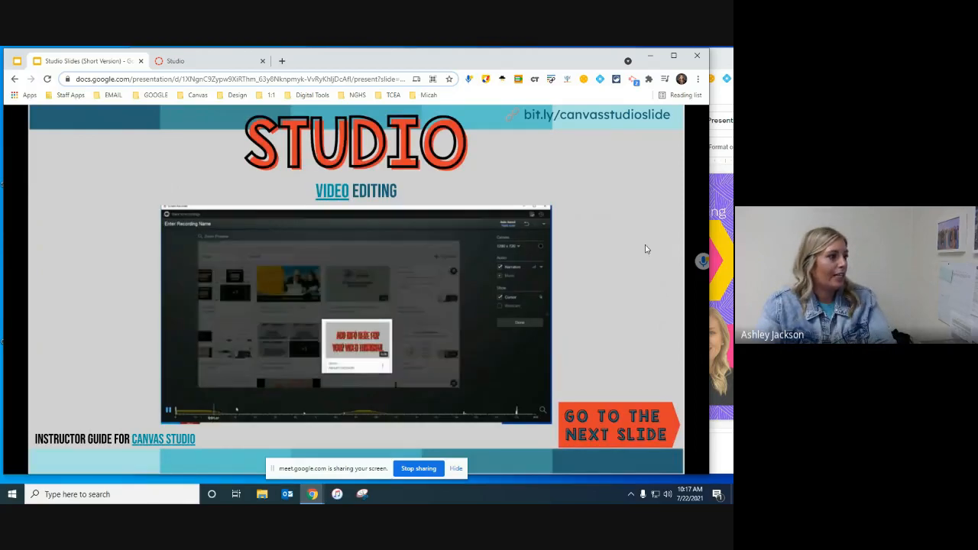
Open the Screencast-O-Matic editing playlist linked on the Video Editing slide and browse its tutorials
left_click(333, 192)
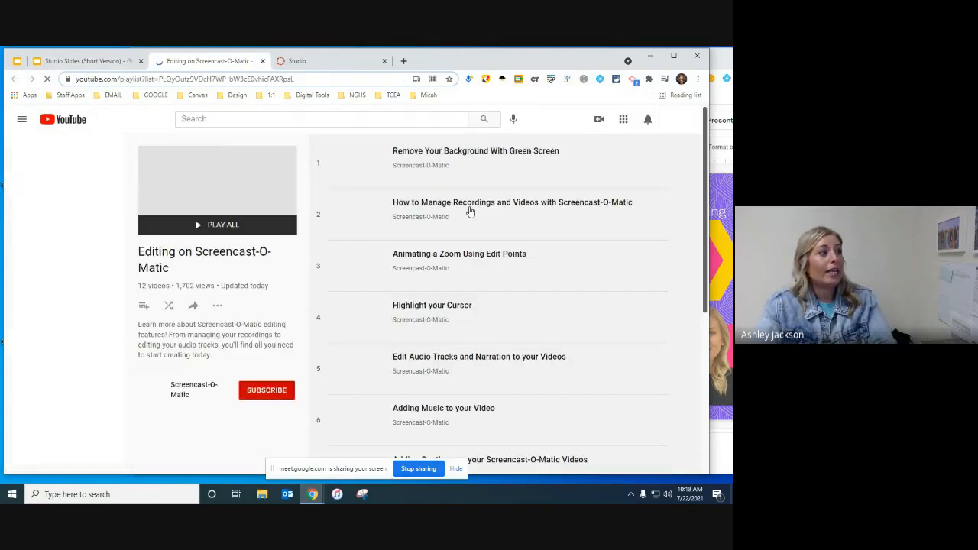
left_click(262, 60)
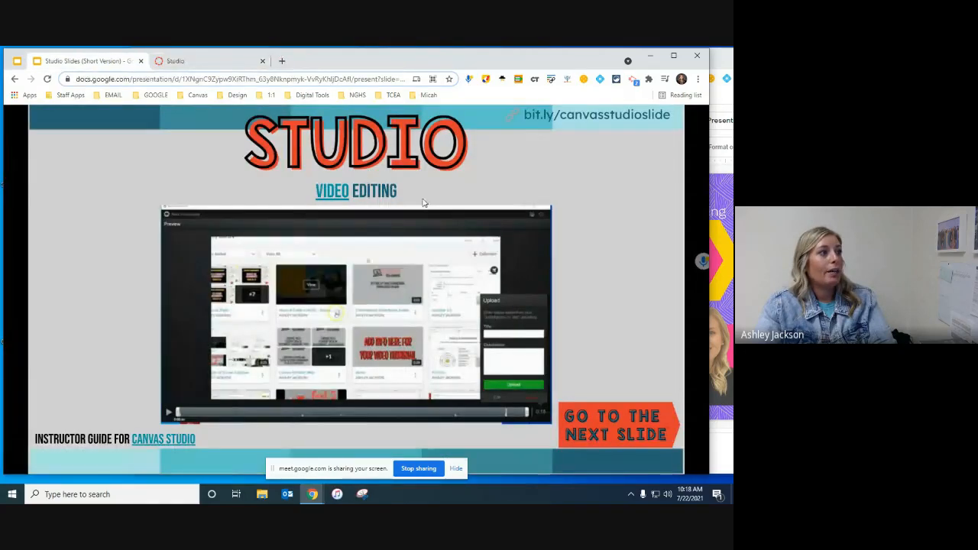
left_click(348, 193)
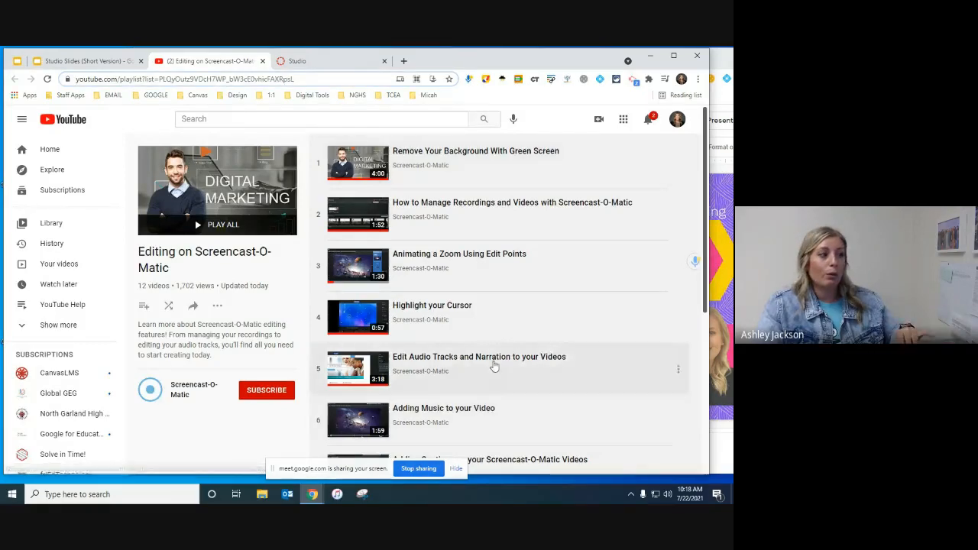
scroll(497, 408, "down", 2)
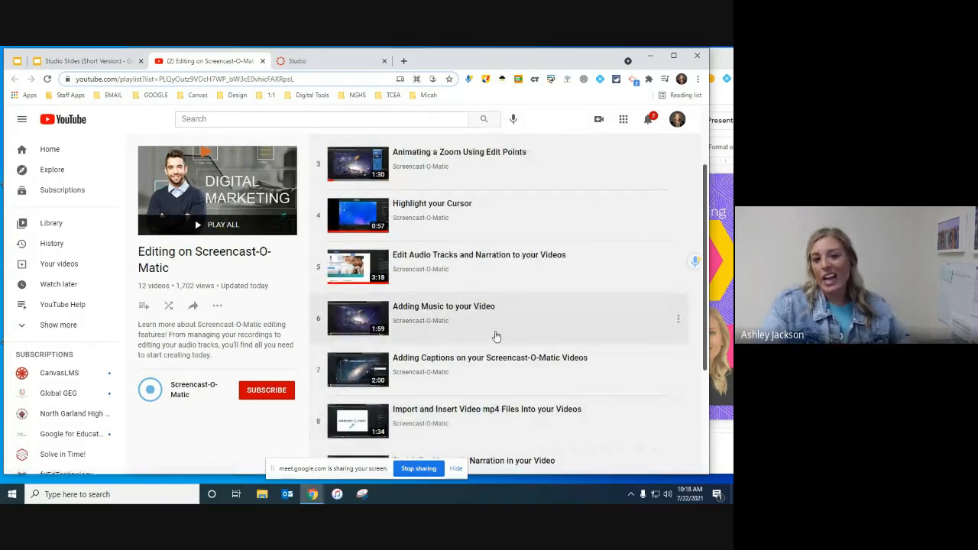
Close the Screencast-O-Matic editing playlist and advance the Studio Slides presentation to the Your Turn slide
scroll(496, 336, "up", 2)
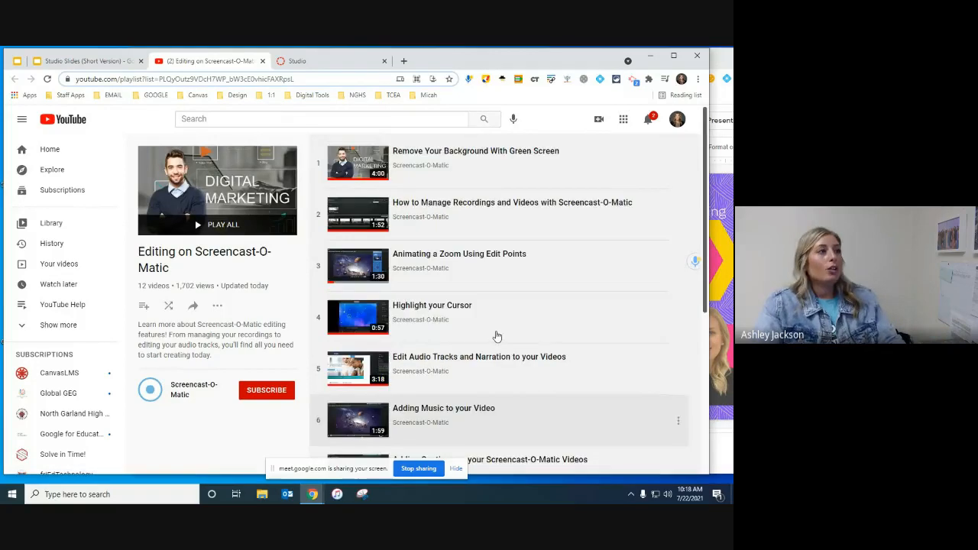
left_click(262, 61)
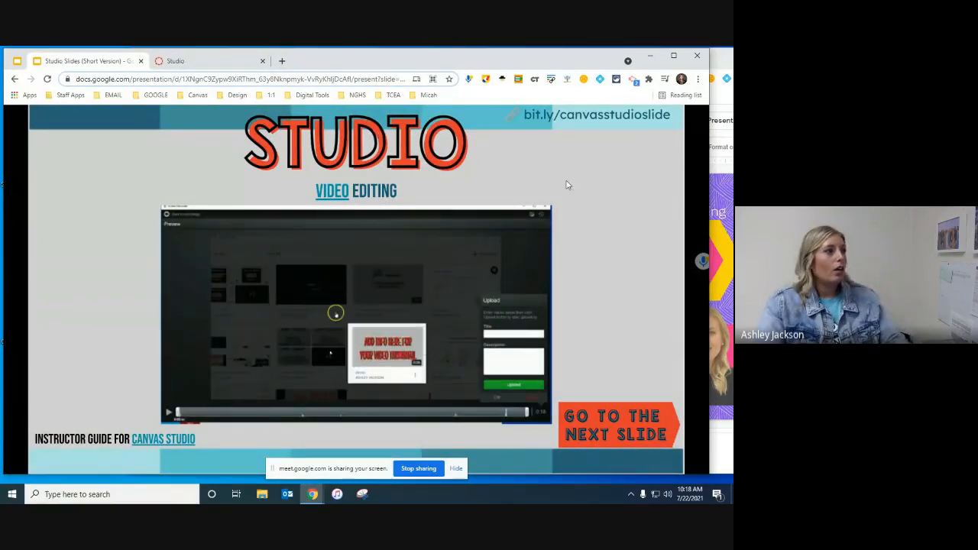
left_click(578, 191)
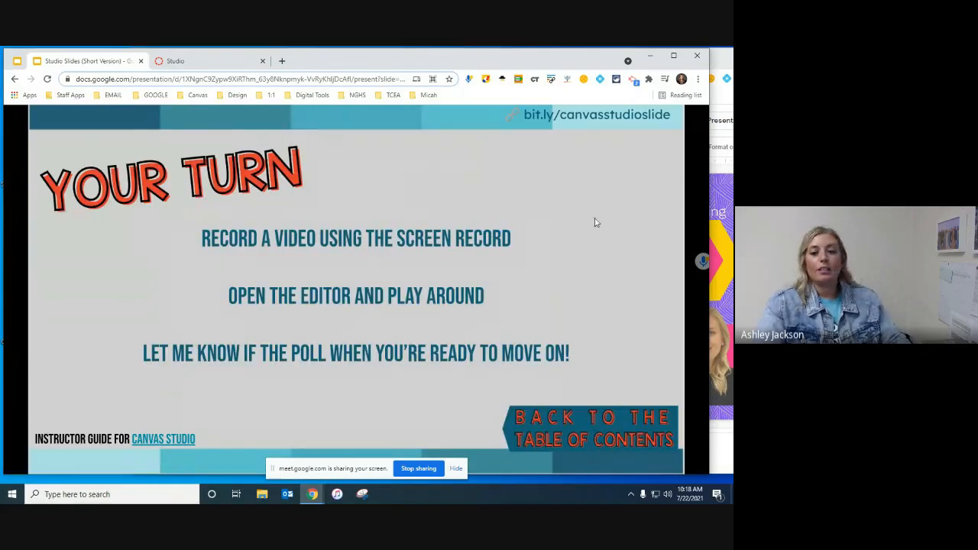
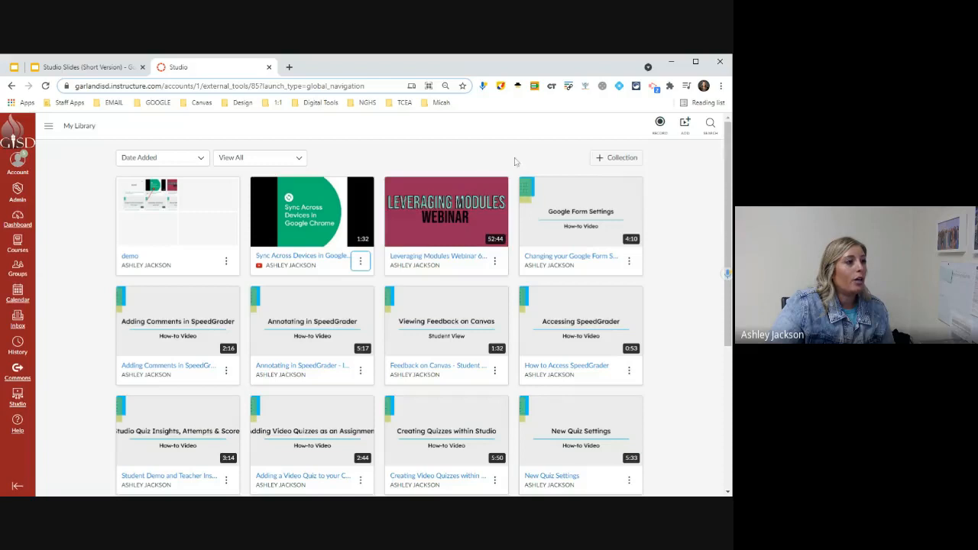
Request Studio-generated captions for the "How to Access SpeedGrader" video with English as the spoken language
scroll(517, 160, "down", 1)
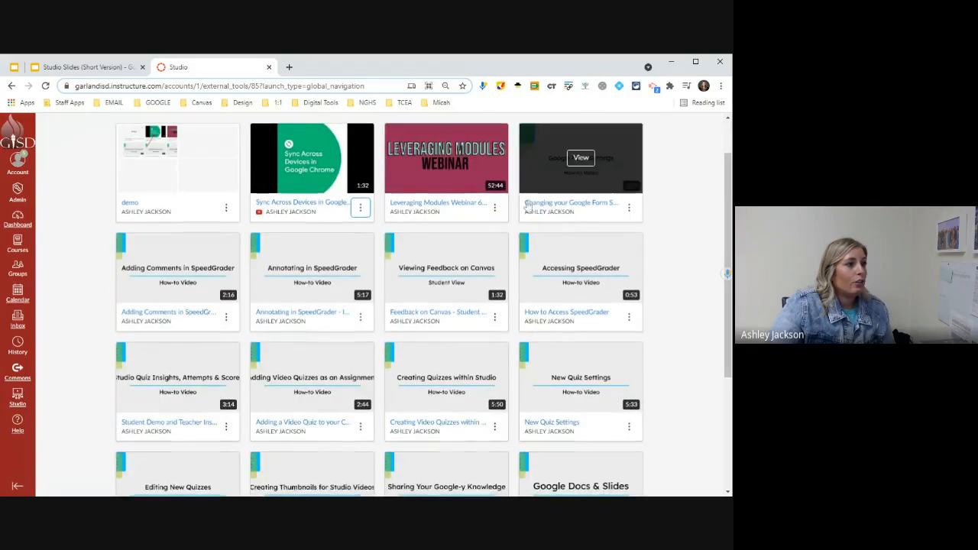
scroll(581, 184, "down", 1)
left_click(583, 221)
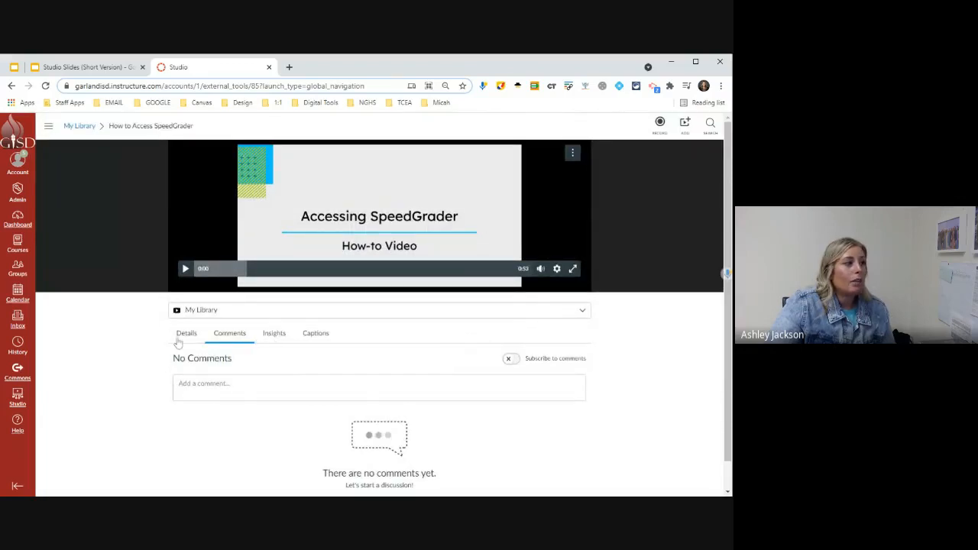
left_click(319, 339)
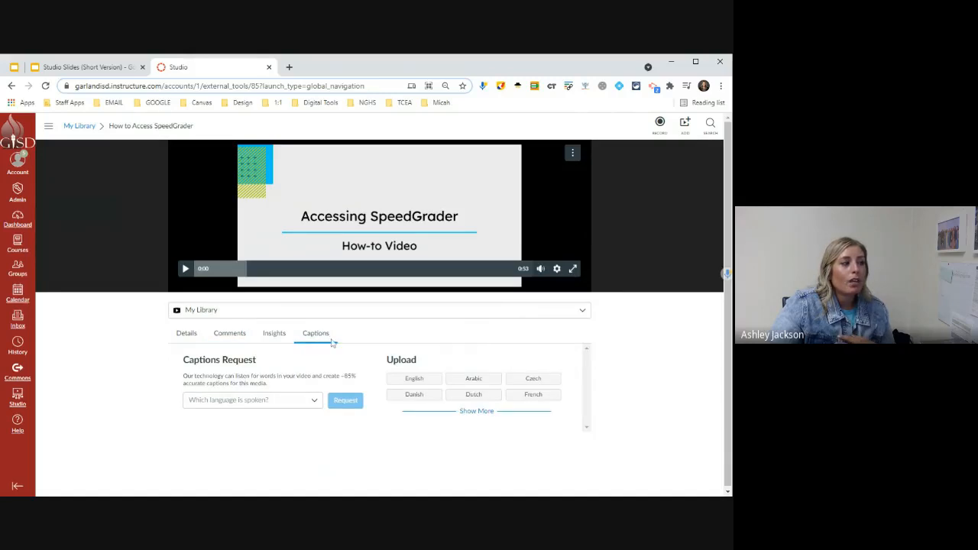
scroll(332, 343, "down", 1)
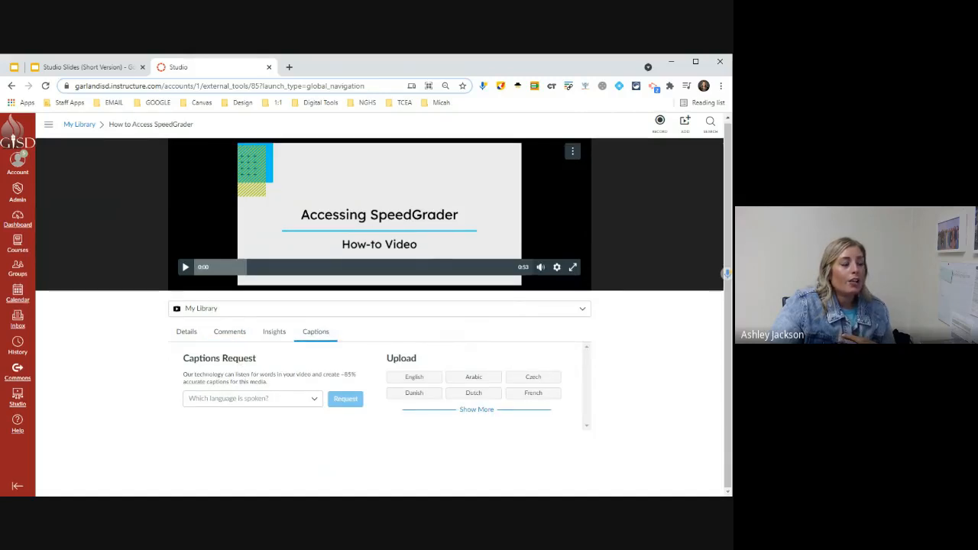
left_click(252, 398)
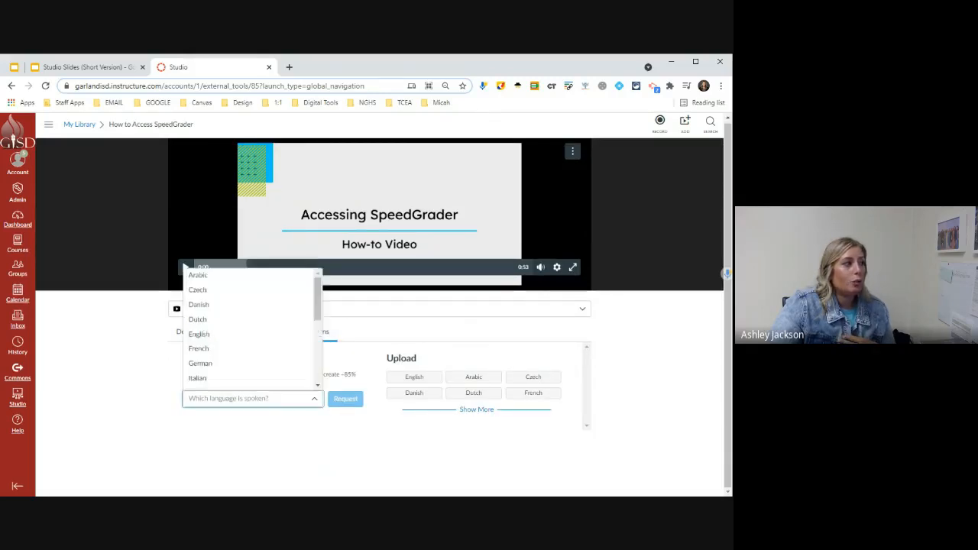
left_click(252, 338)
left_click(349, 400)
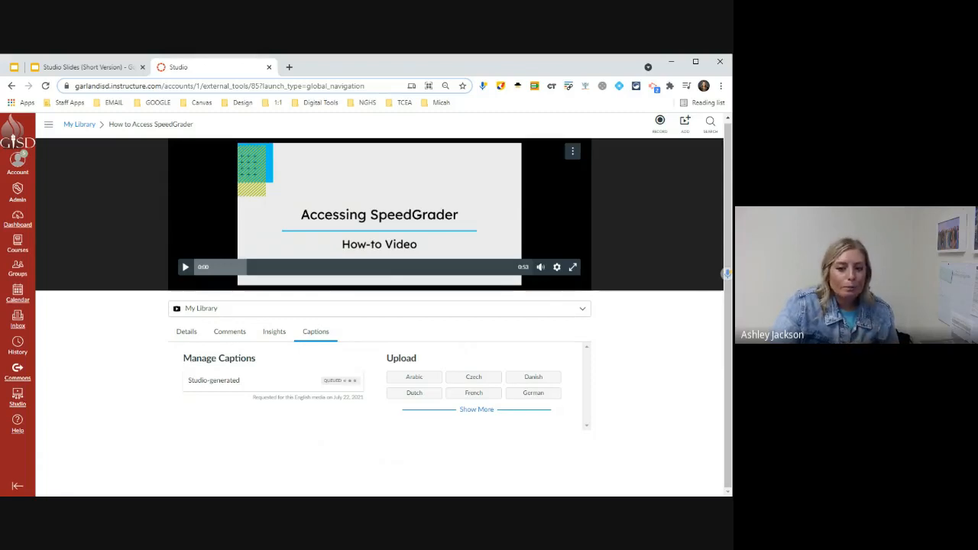
Return to My Library and check the caption options and playback settings of the "Sync Across Devices in Google Chrome" video
left_click(80, 124)
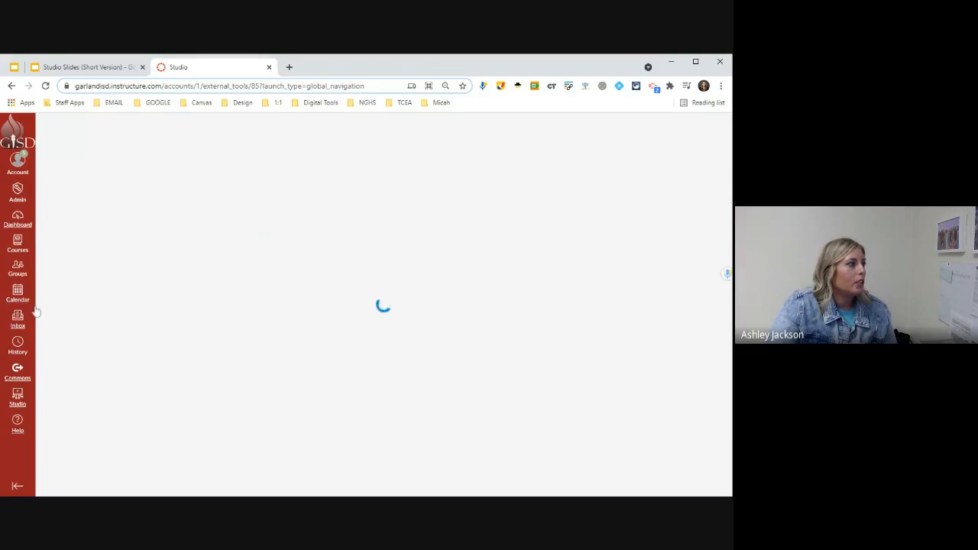
left_click(17, 401)
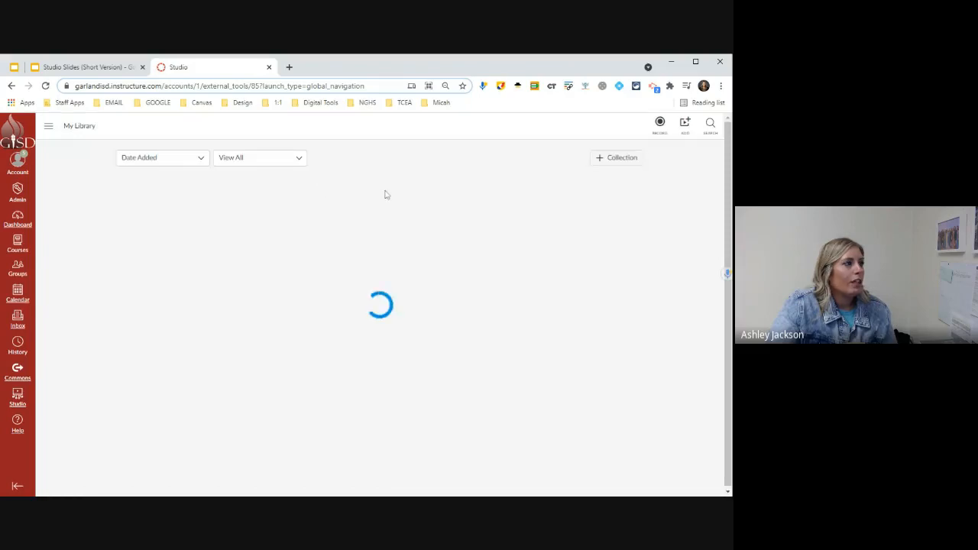
left_click(308, 210)
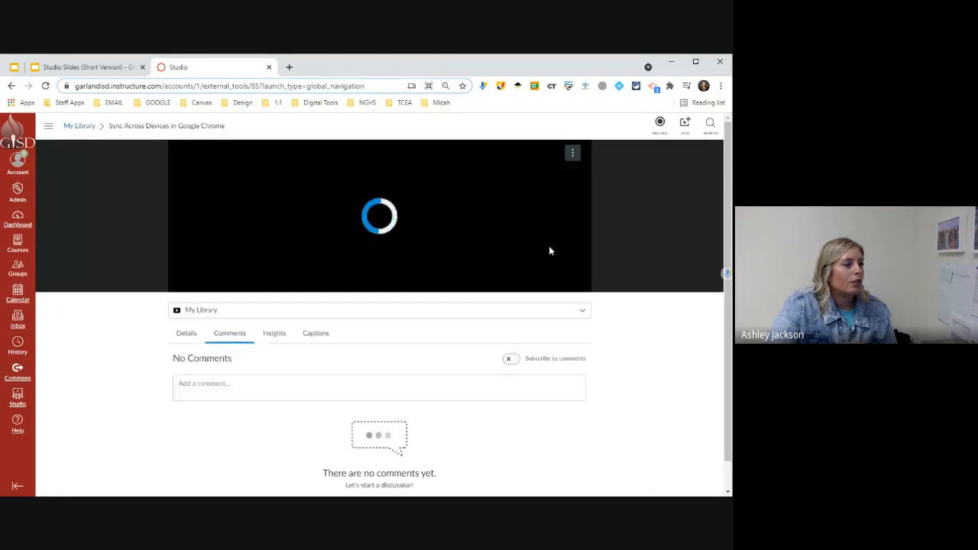
left_click(315, 332)
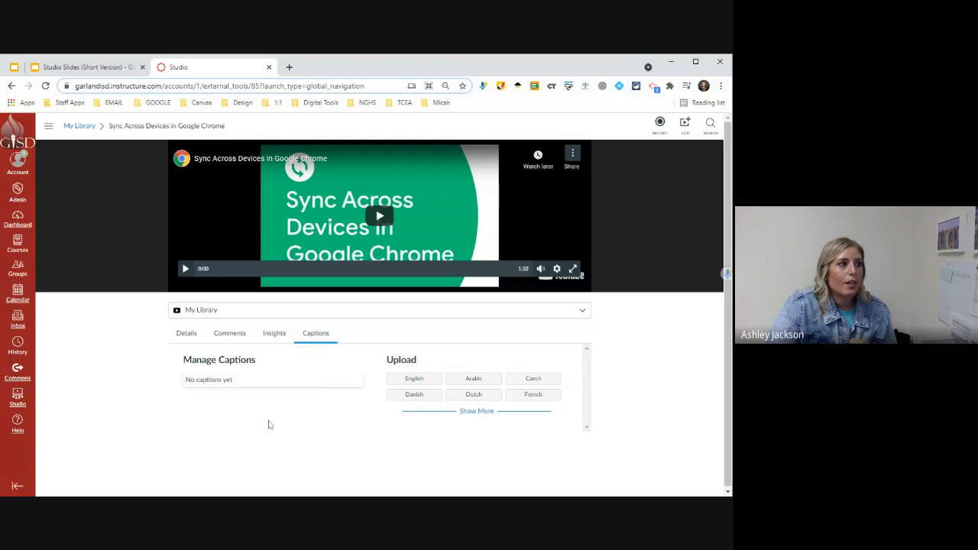
left_click(572, 152)
left_click(557, 269)
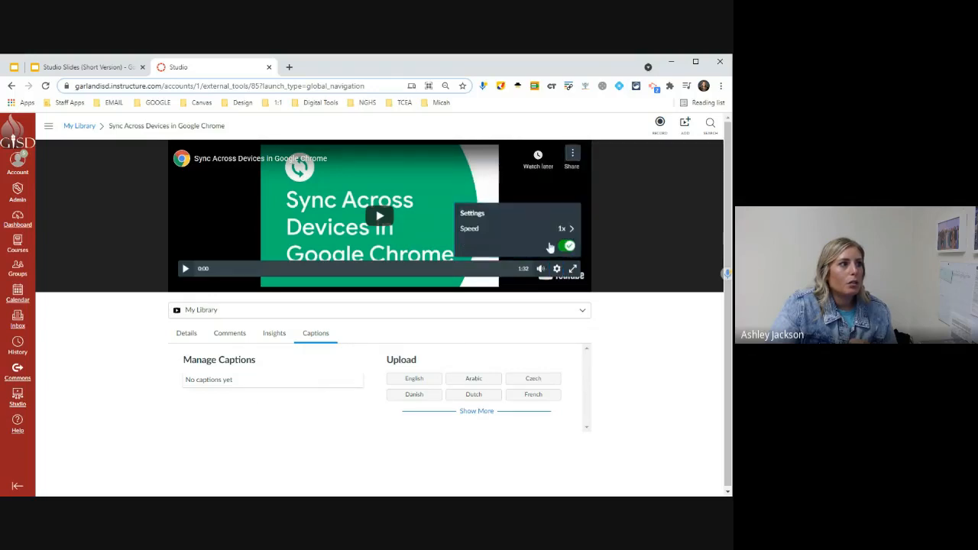
left_click(557, 268)
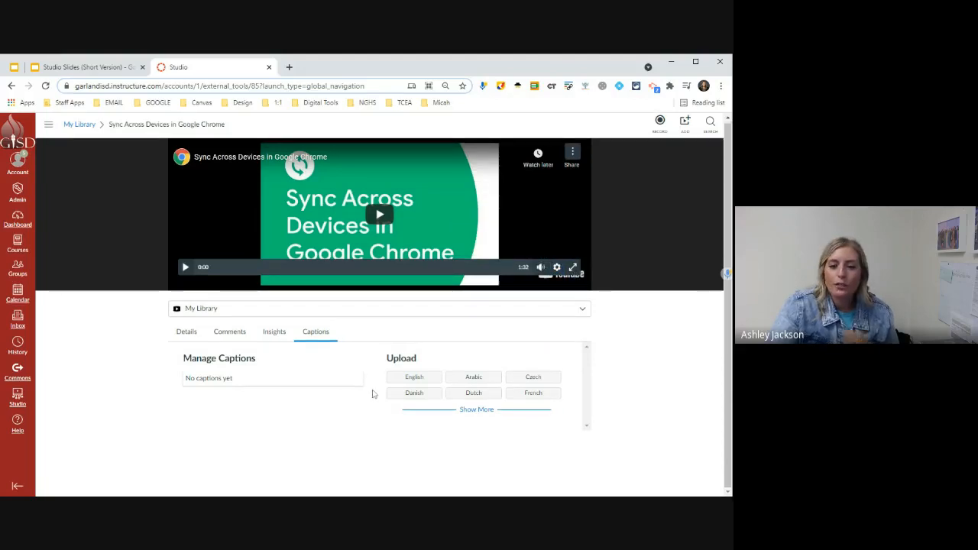
Review the captions guide linked on the Add Captions slide, close it and advance to the Create Video Quizzes slide
left_click(114, 68)
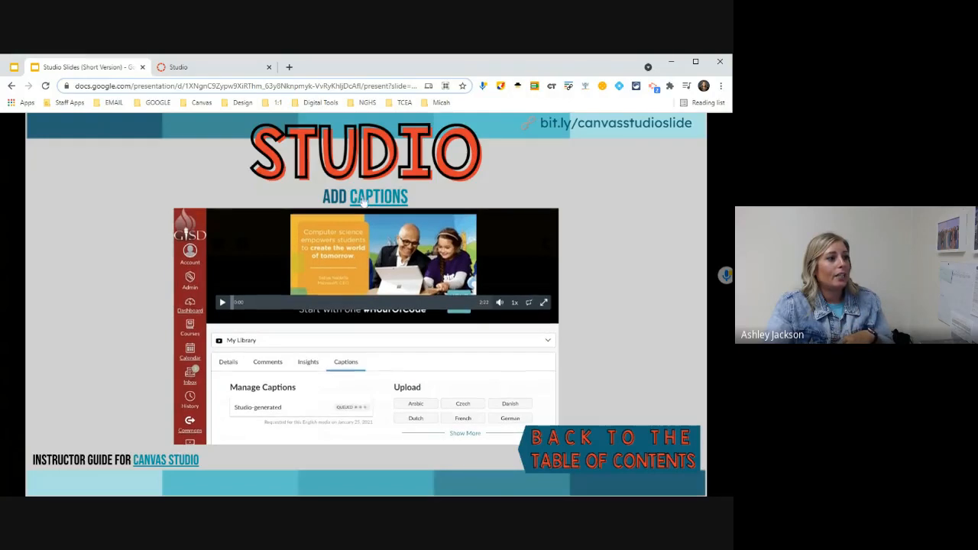
left_click(387, 205)
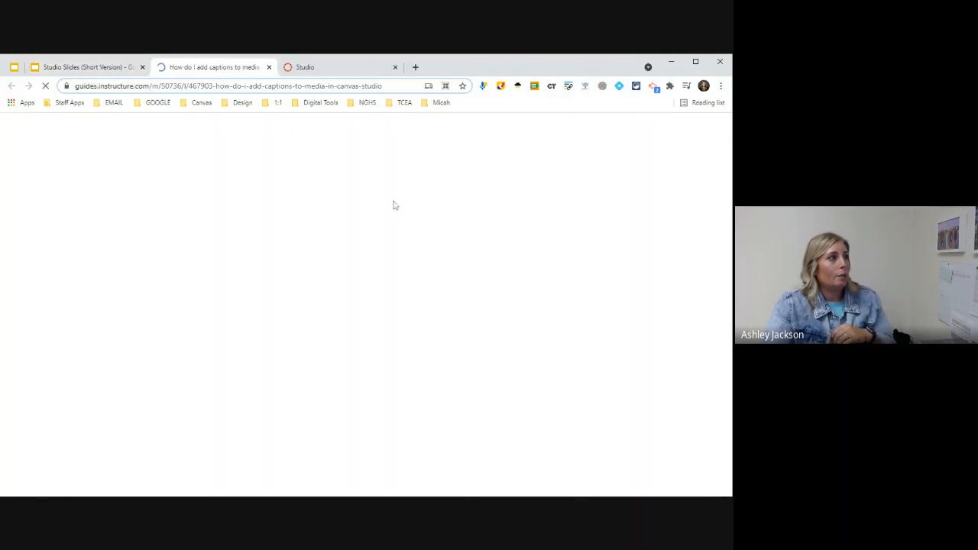
scroll(361, 310, "down", 3)
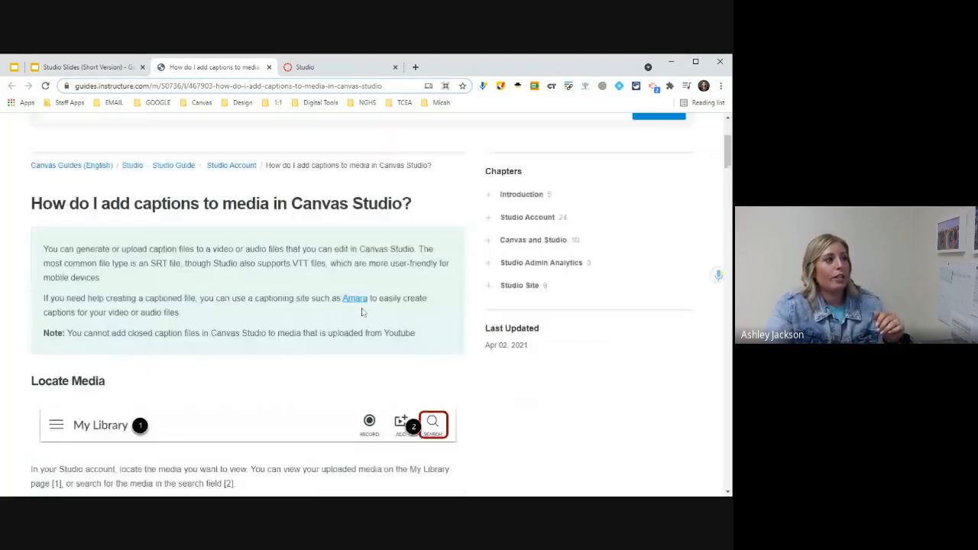
scroll(367, 313, "down", 2)
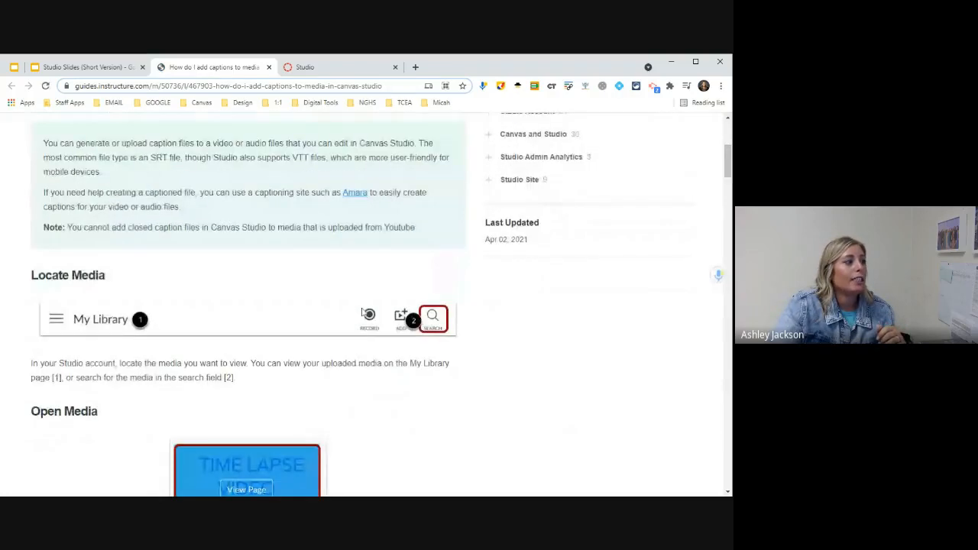
scroll(387, 340, "up", 3)
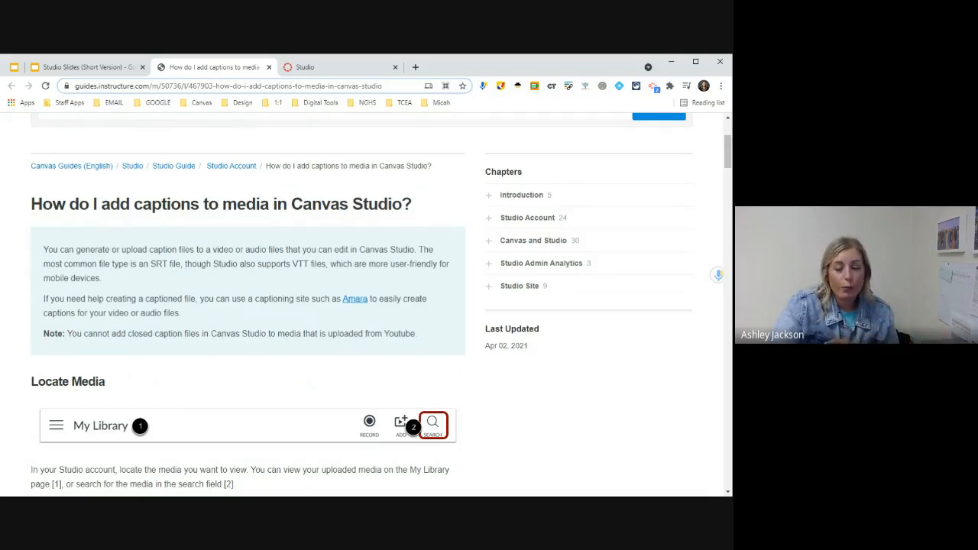
left_click(268, 67)
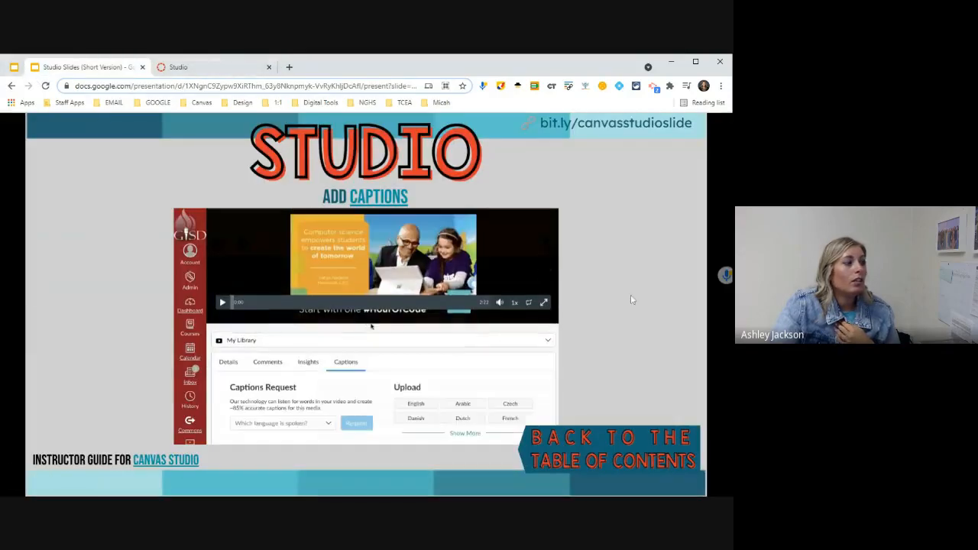
left_click(630, 300)
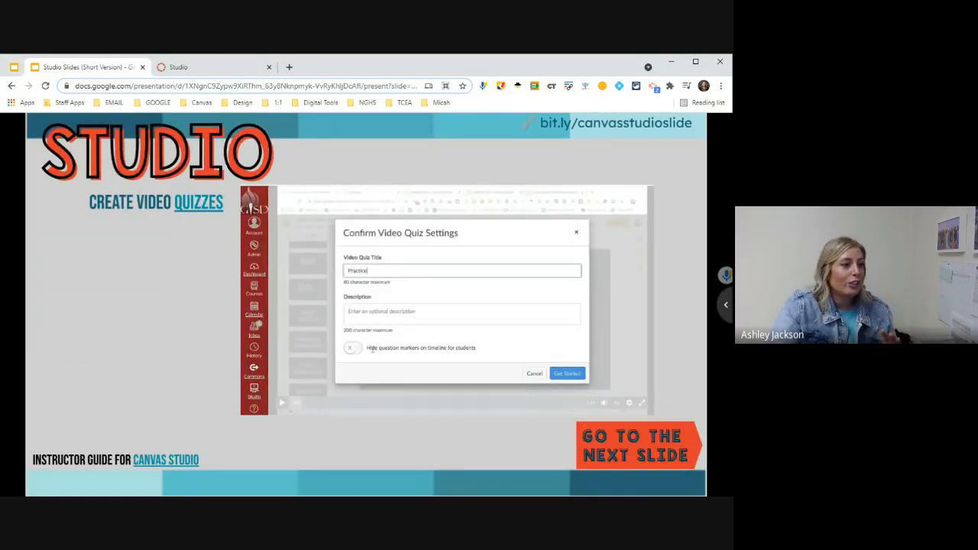
Return to My Library in Studio and start creating a quiz from the "Sync Across Devices in Google Chrome" video
left_click(214, 70)
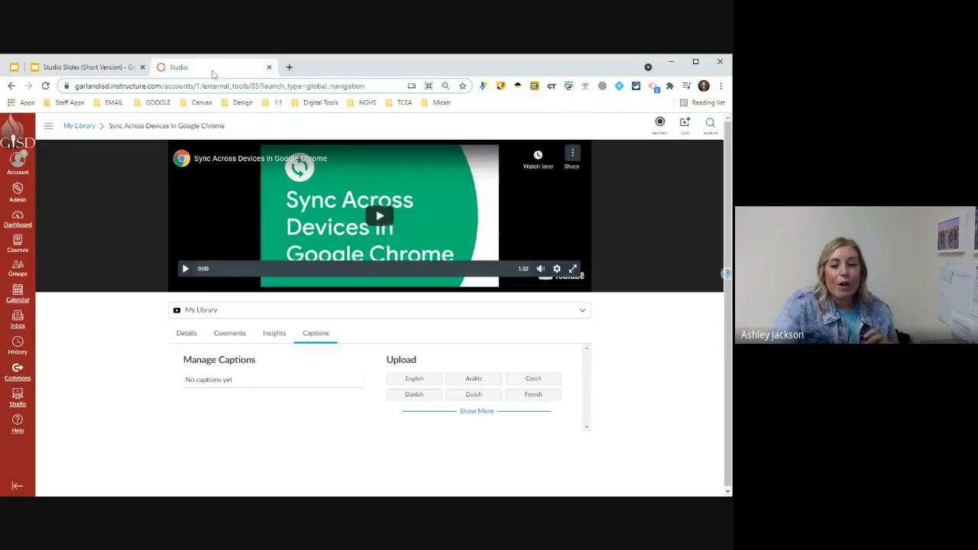
left_click(79, 126)
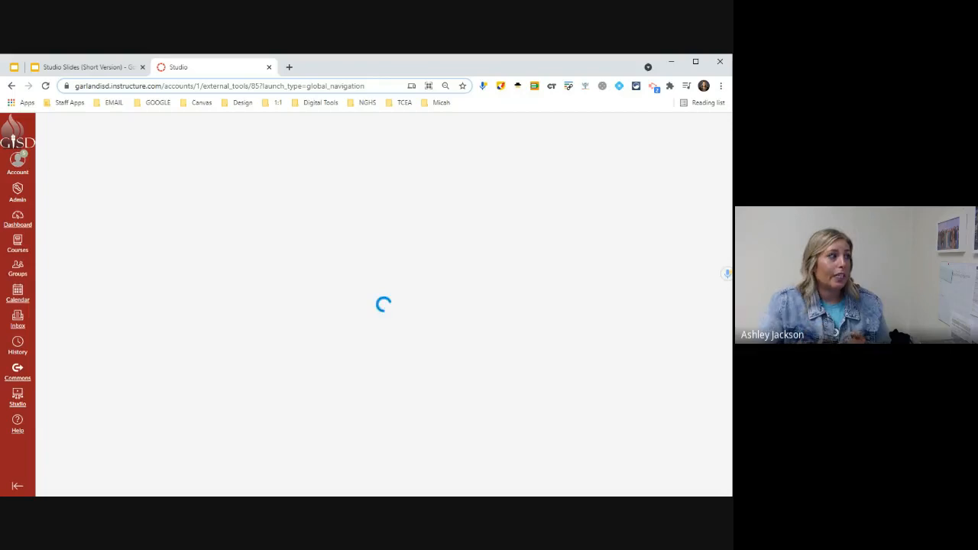
left_click(23, 397)
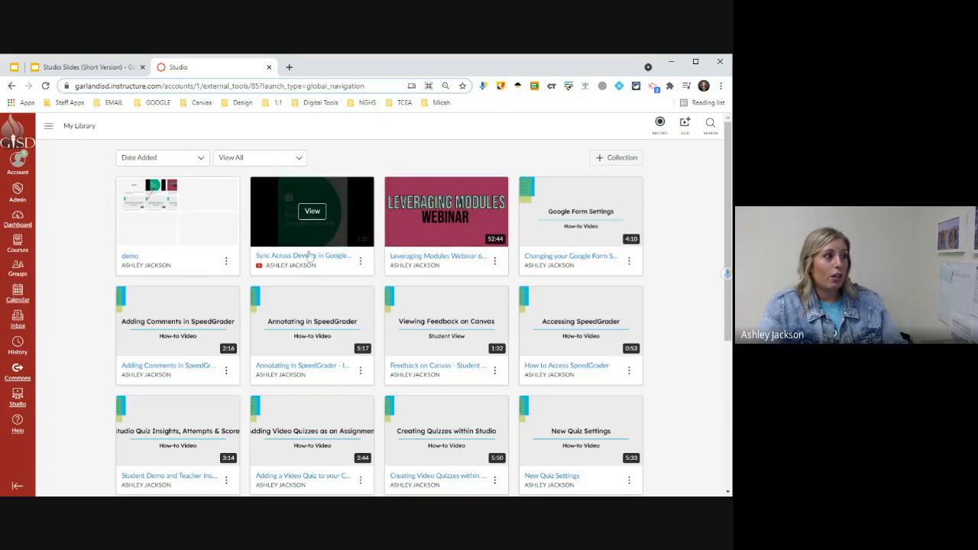
left_click(361, 262)
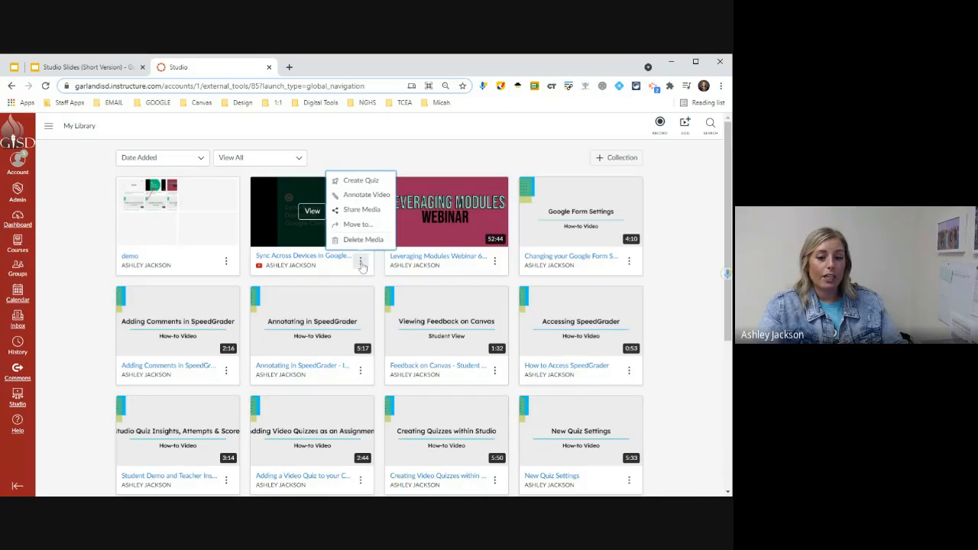
left_click(361, 182)
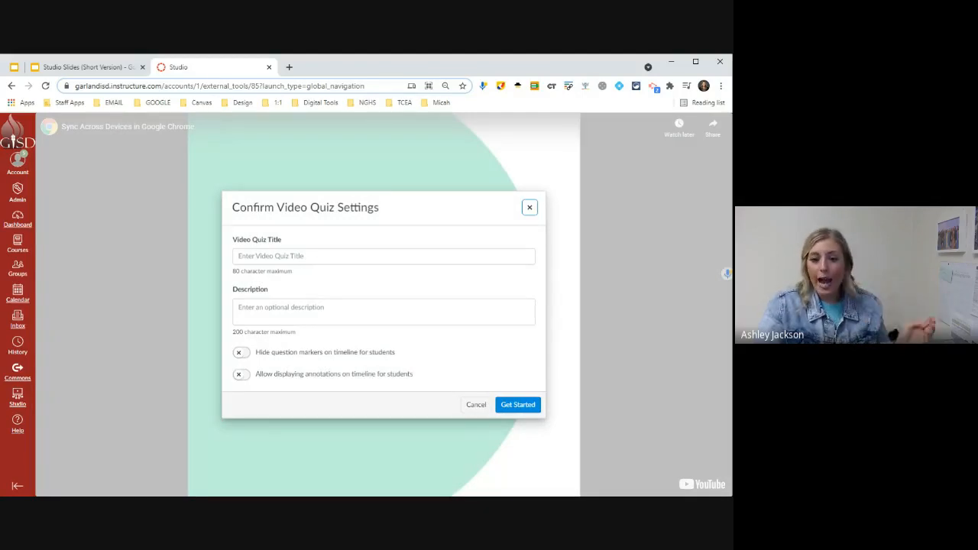
Title the video quiz "Demo 1", hide question markers from students, keep annotation display off and open the quiz editor
key("Tab")
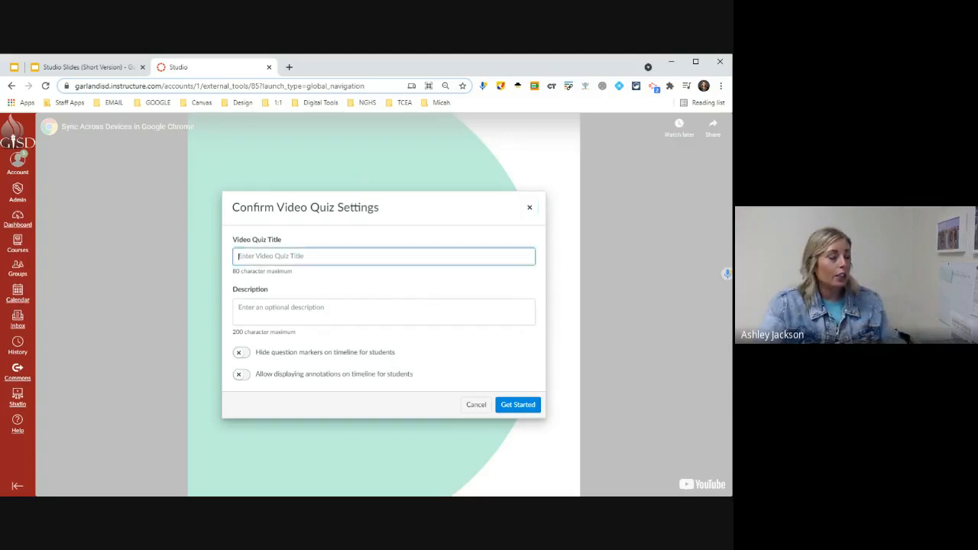
type("Demo 1")
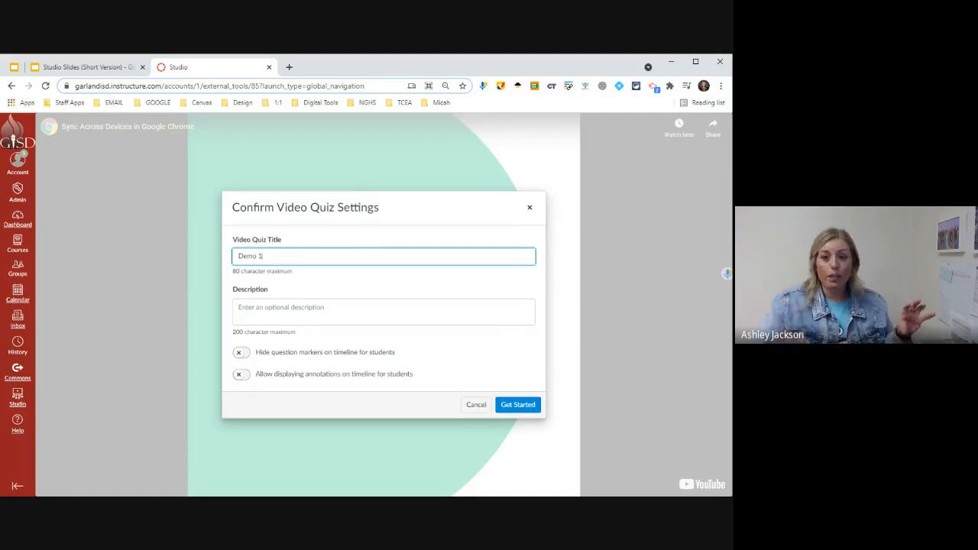
left_click(241, 353)
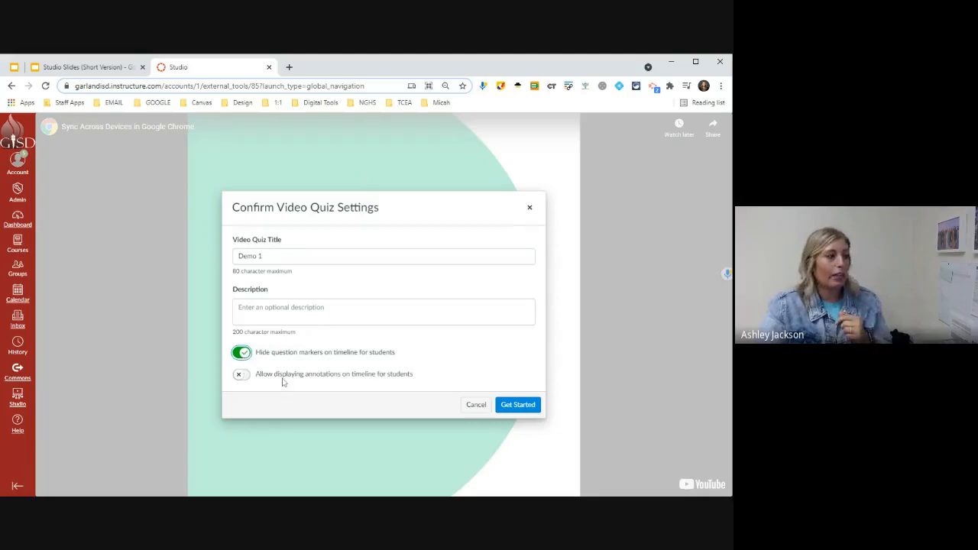
left_click(246, 384)
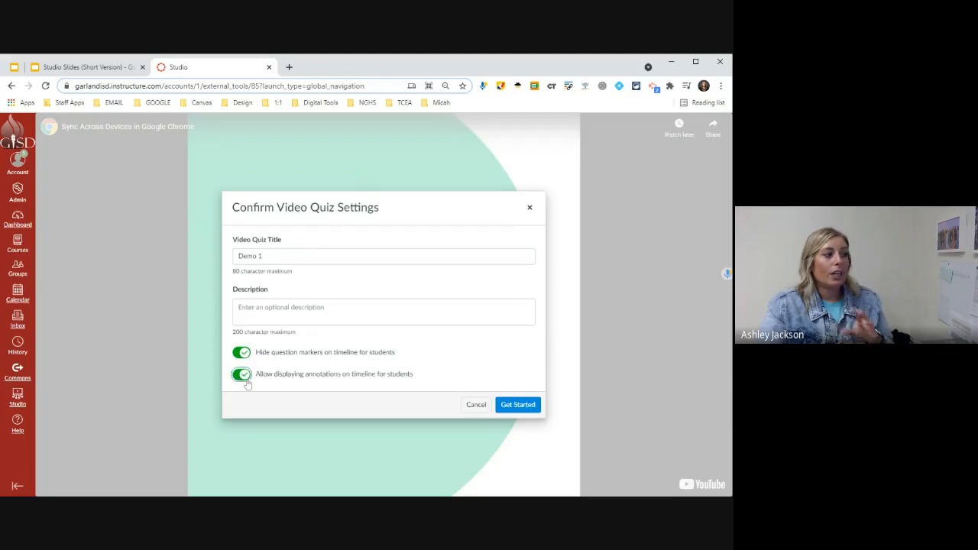
left_click(244, 381)
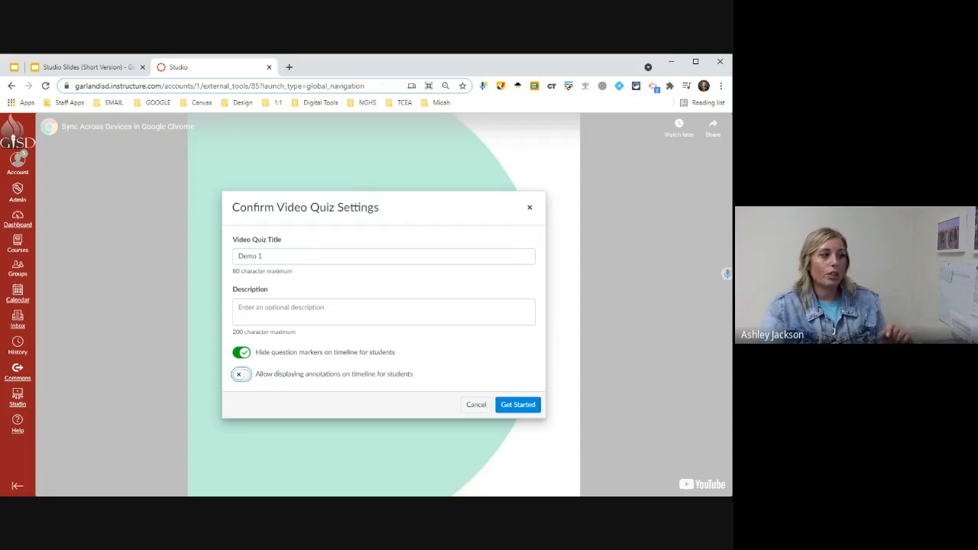
left_click(518, 405)
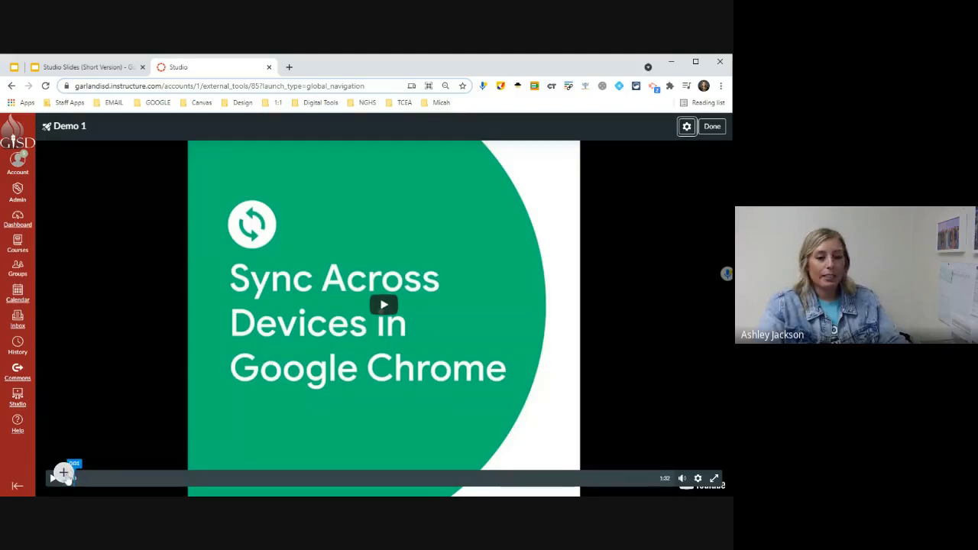
Add a multiple-choice question at 0:31 of the video with the question stem "What color is the sky?"
left_click(187, 477)
left_click(253, 480)
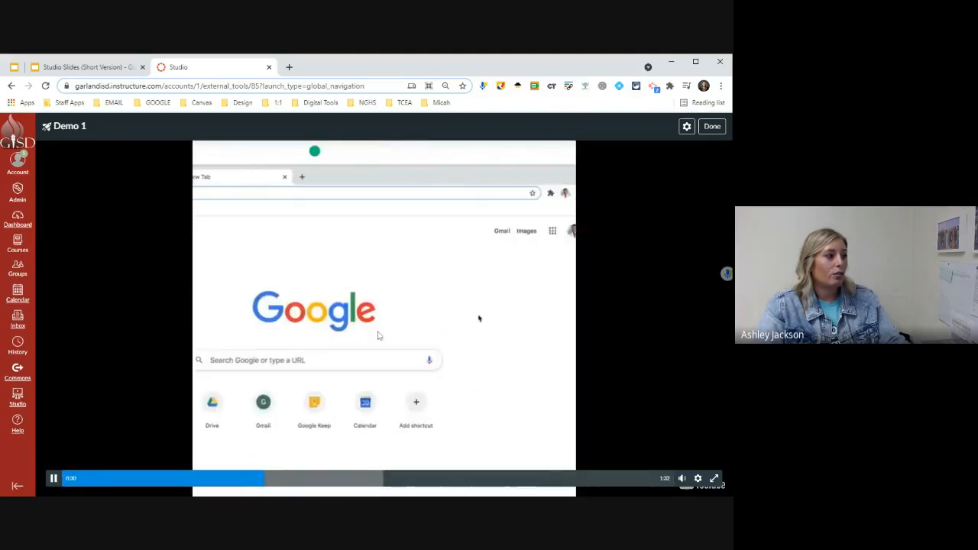
left_click(53, 477)
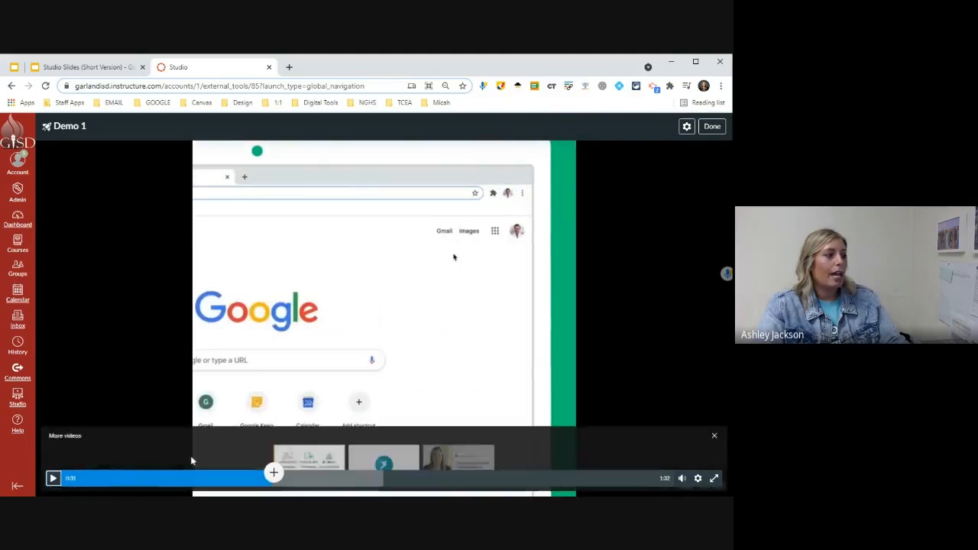
left_click(273, 473)
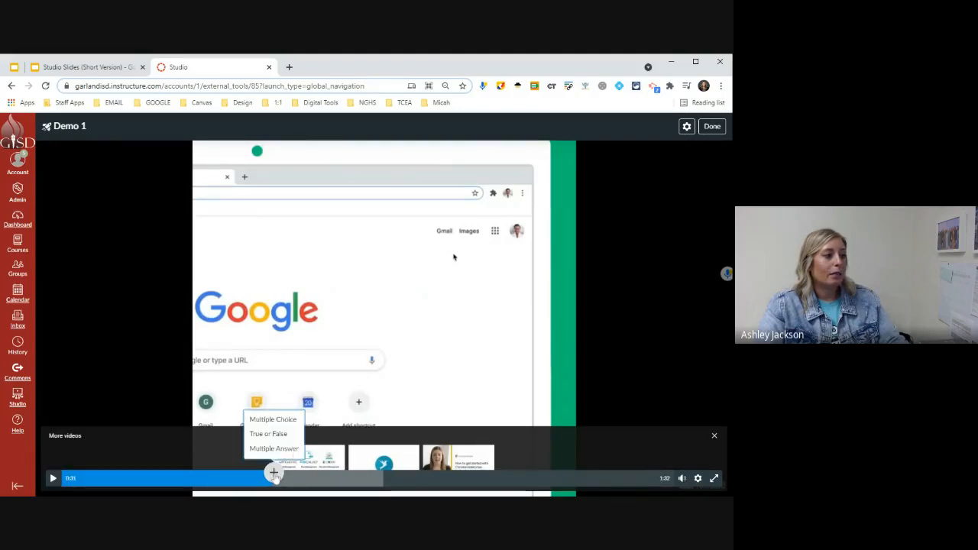
left_click(289, 422)
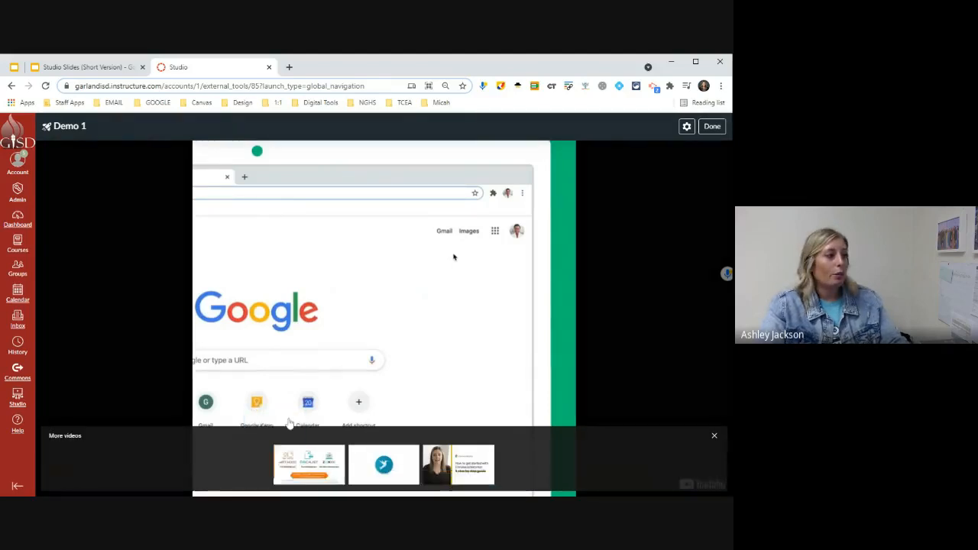
left_click(383, 234)
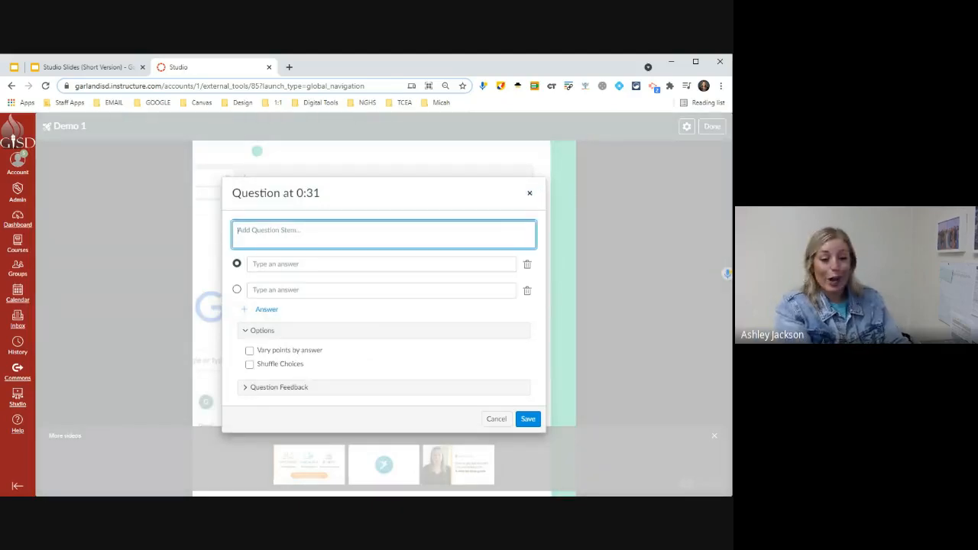
type("What")
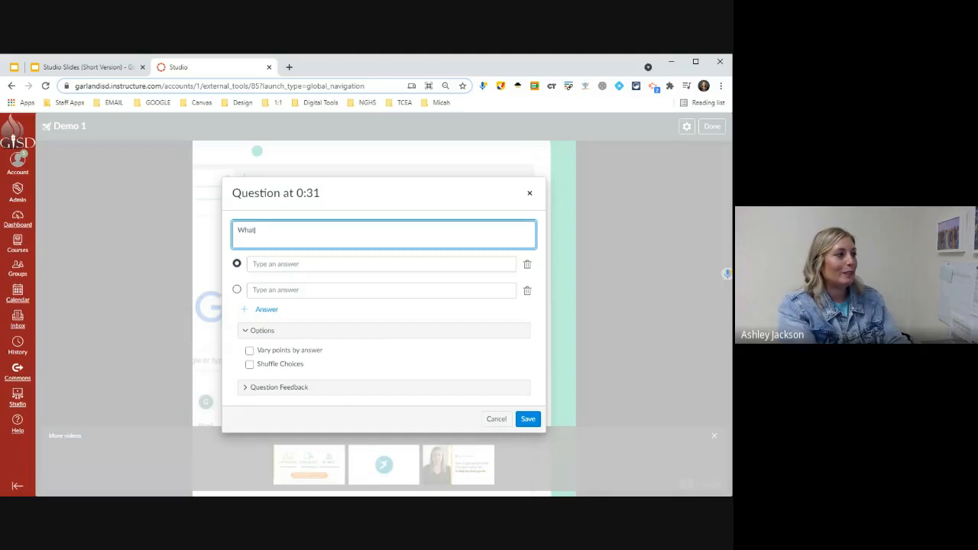
type(" color is")
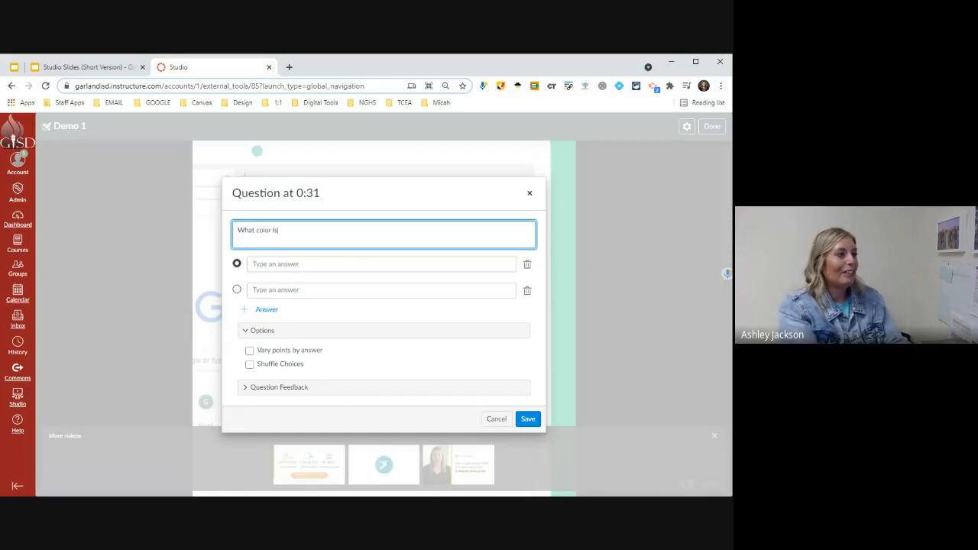
type(" the sky?")
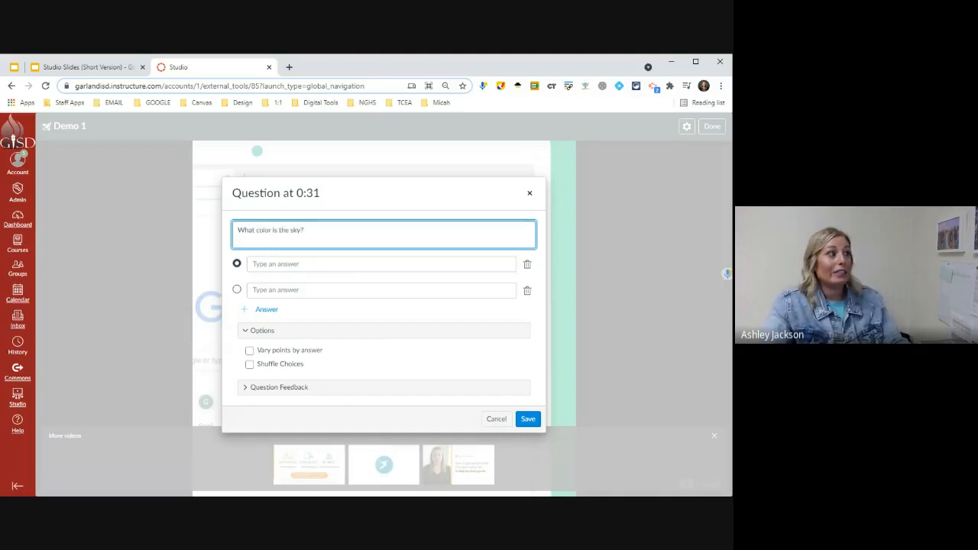
Enter the three answer choices "blue", "red" and "yellow" for the sky color question
left_click(382, 265)
type("blue")
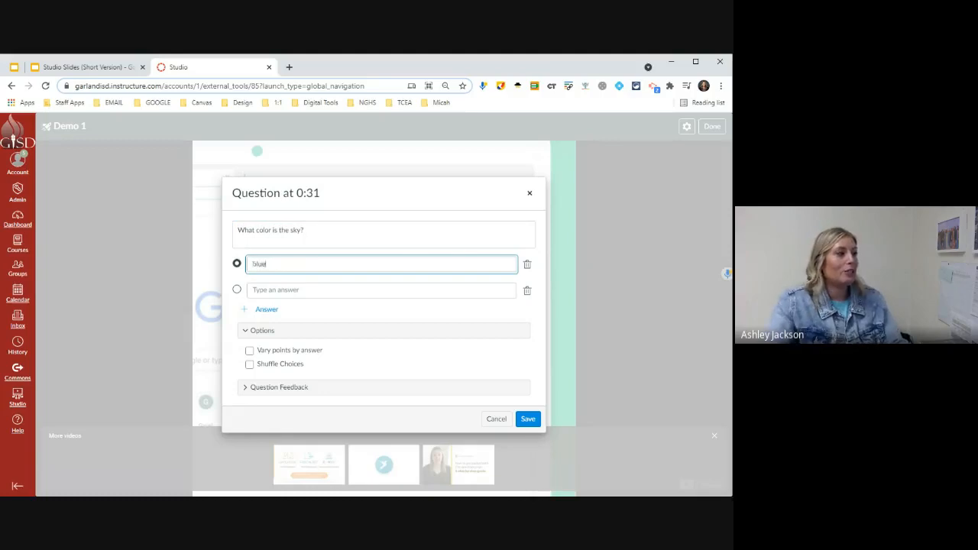
key("Tab")
type("red")
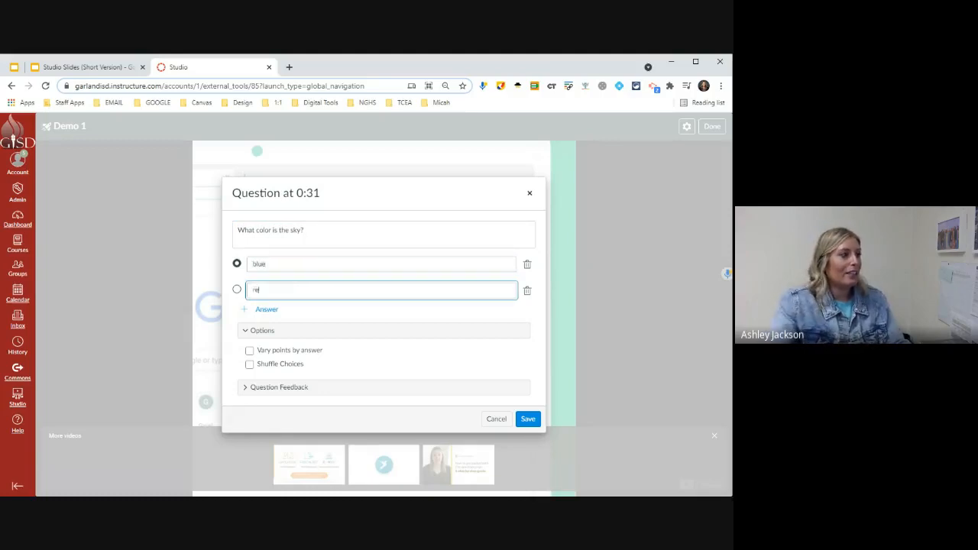
left_click(269, 309)
type("yellow")
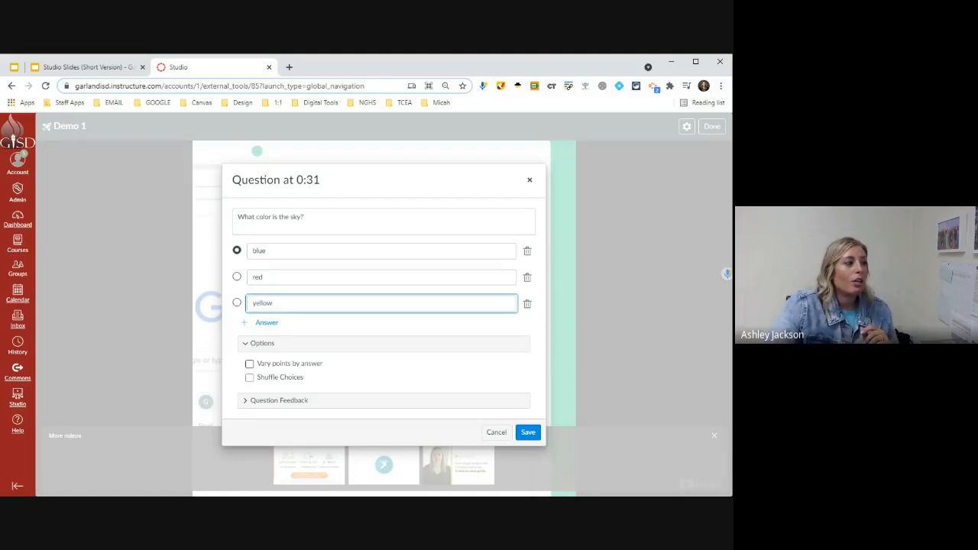
Turn on Shuffle Choices for the question and mark "blue" as the correct answer
left_click(250, 379)
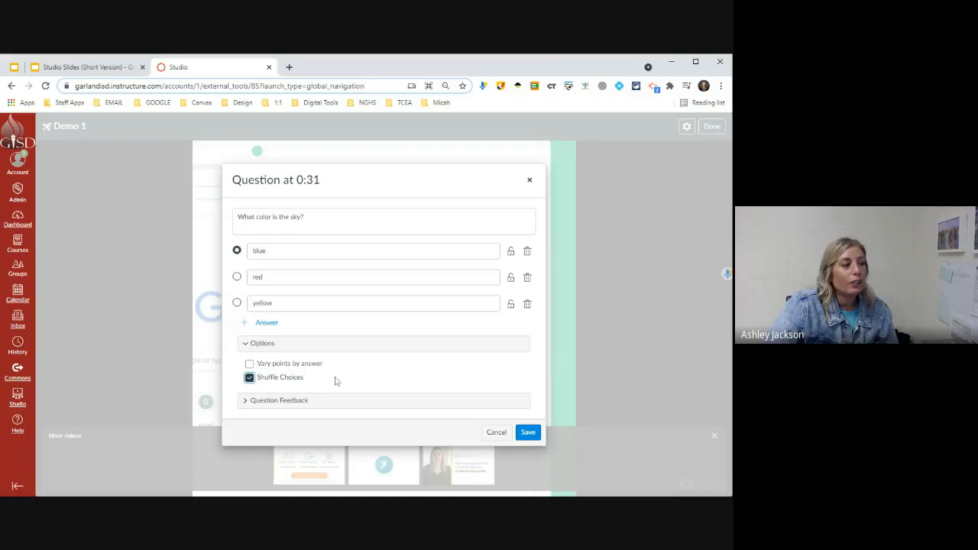
left_click(237, 277)
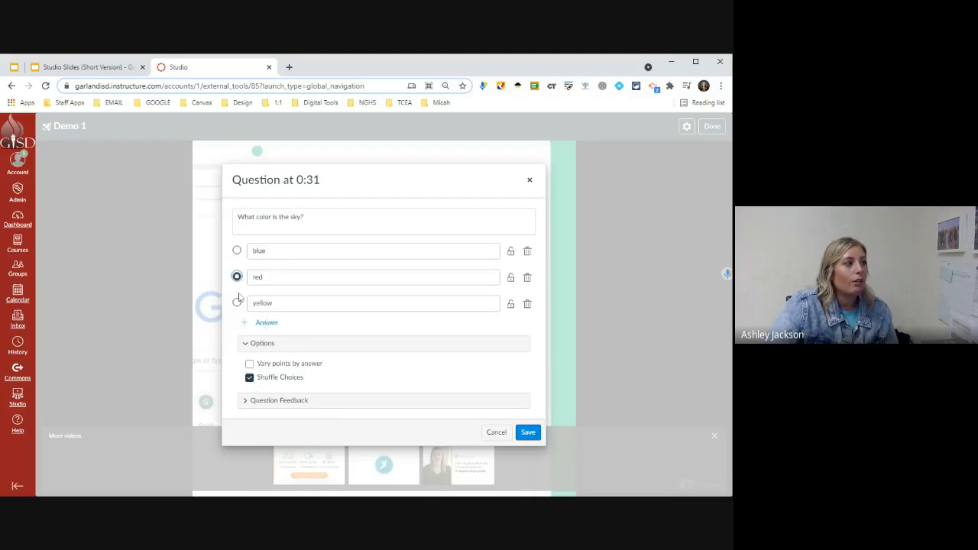
left_click(237, 251)
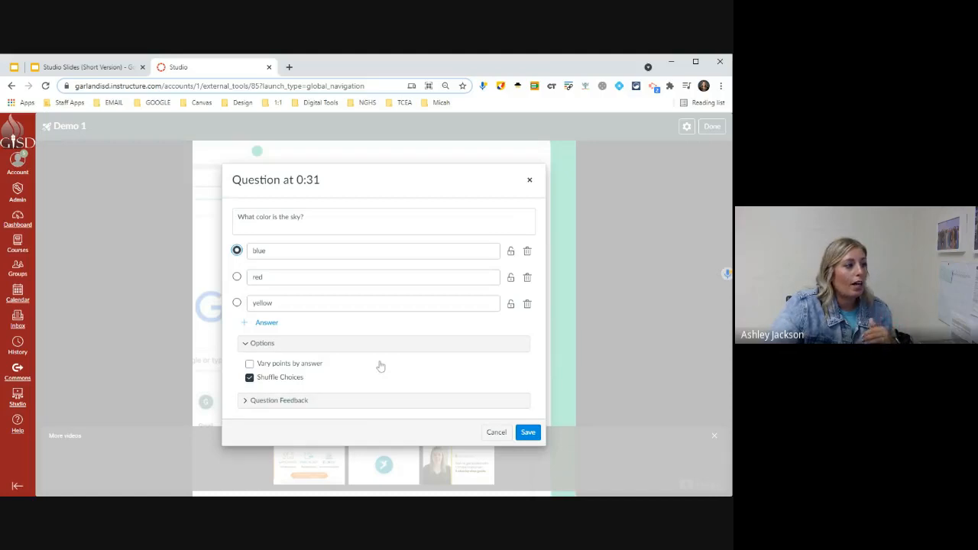
Review the question's correct, incorrect and general feedback fields, leave them blank and save the question
left_click(332, 406)
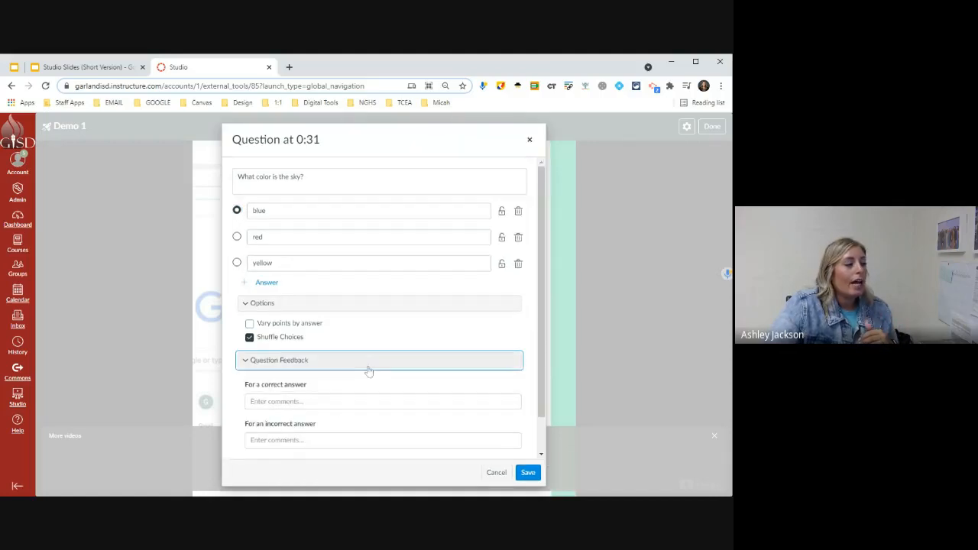
scroll(375, 369, "down", 1)
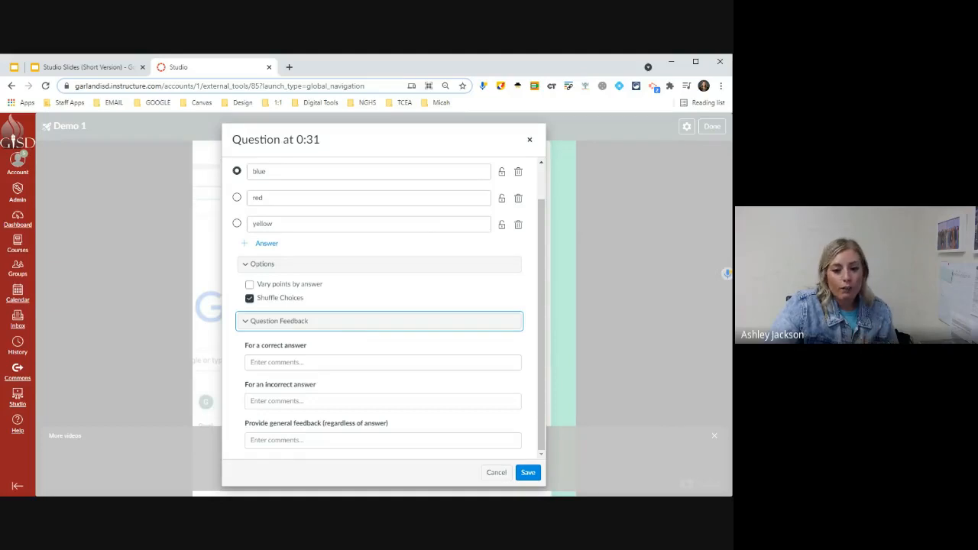
left_click(375, 363)
left_click(376, 401)
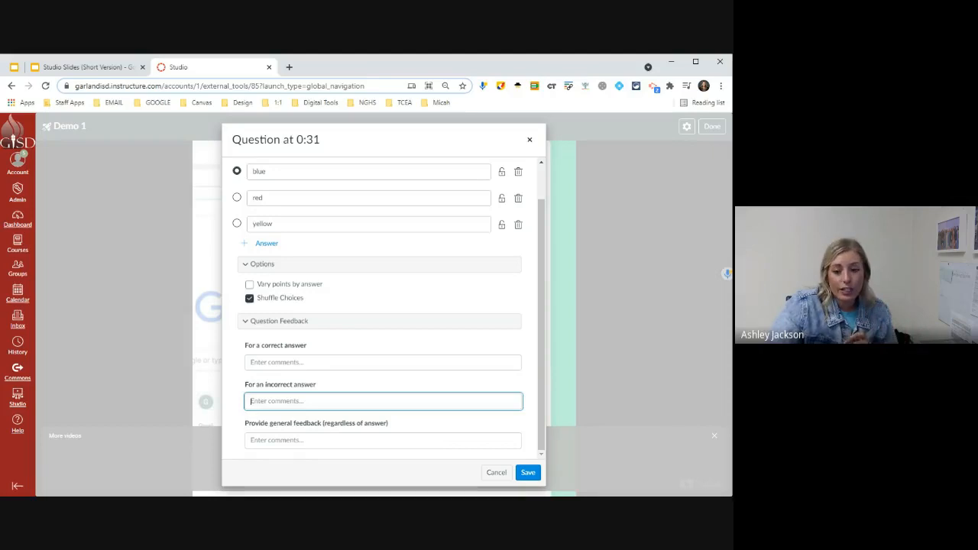
key("Tab")
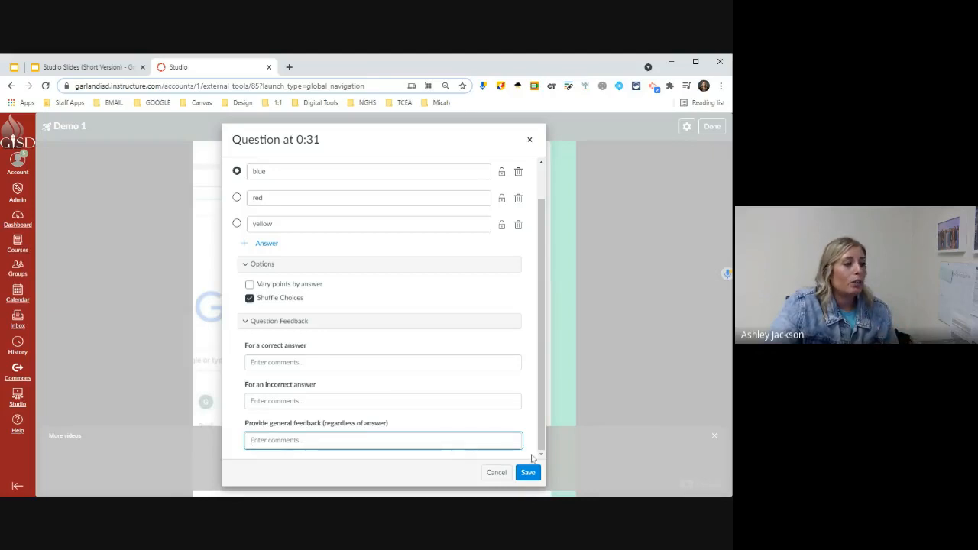
left_click(530, 478)
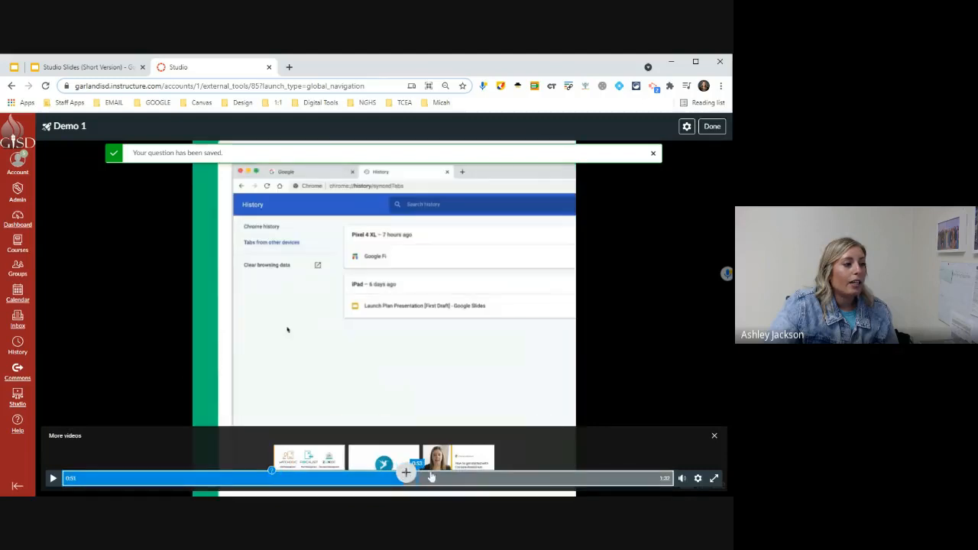
Examine the True or False question form and its feedback fields at 0:49 of the video, then discard it
left_click(472, 477)
left_click(394, 478)
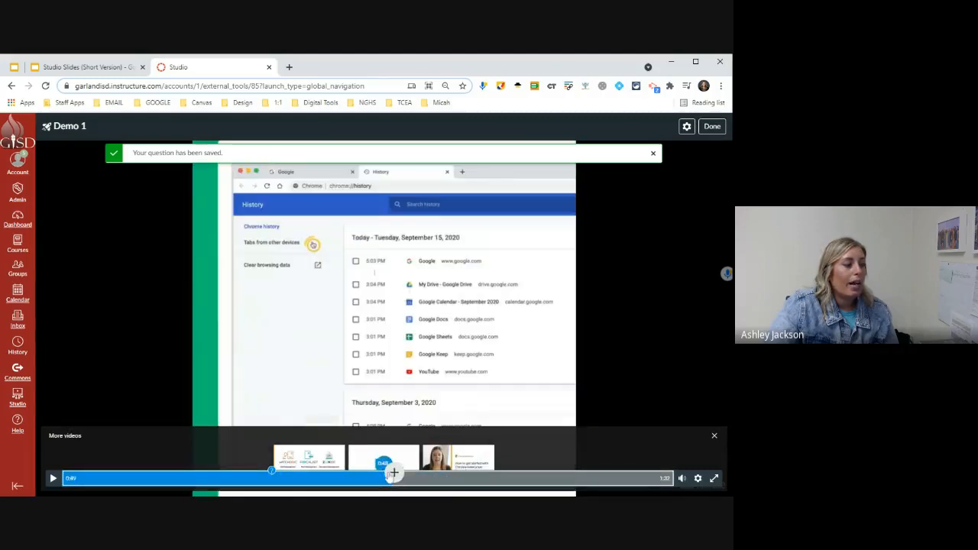
left_click(394, 474)
left_click(393, 432)
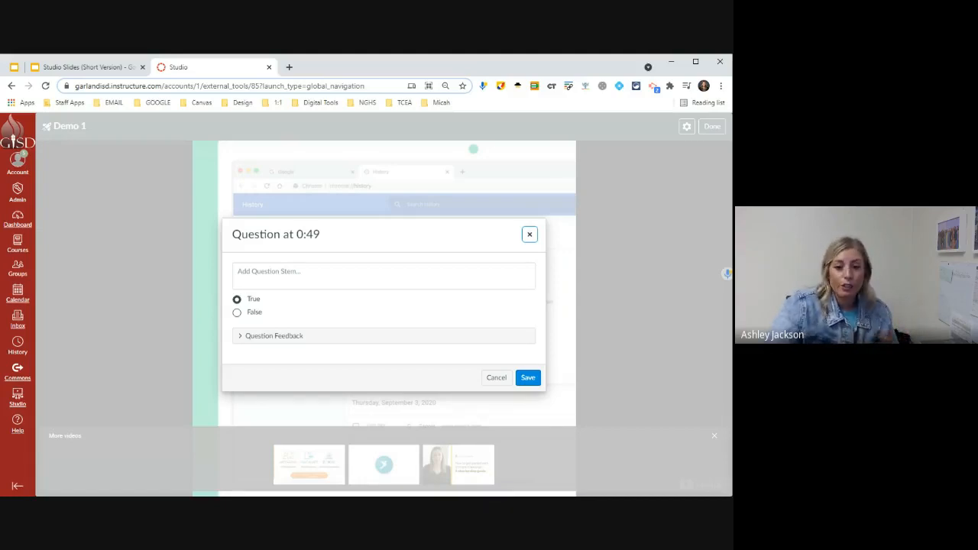
left_click(326, 336)
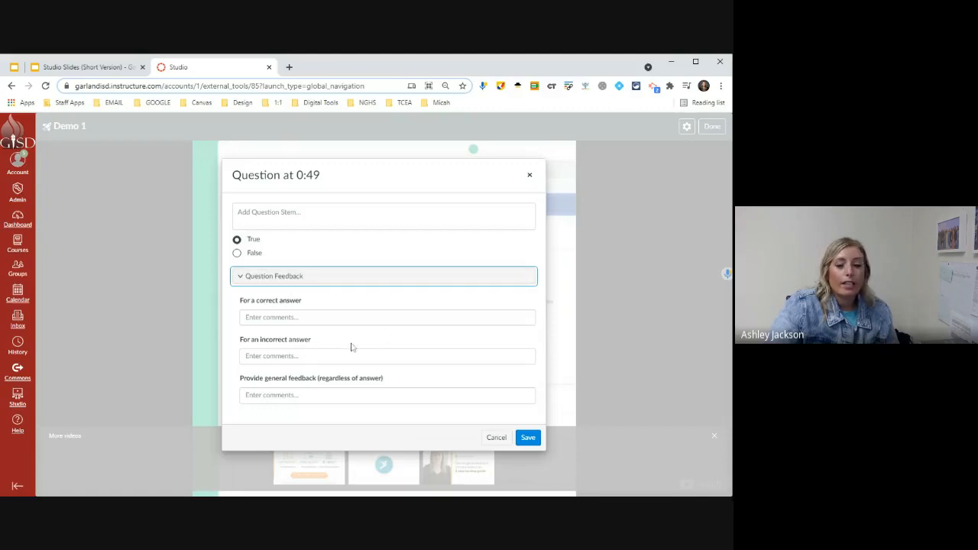
left_click(531, 176)
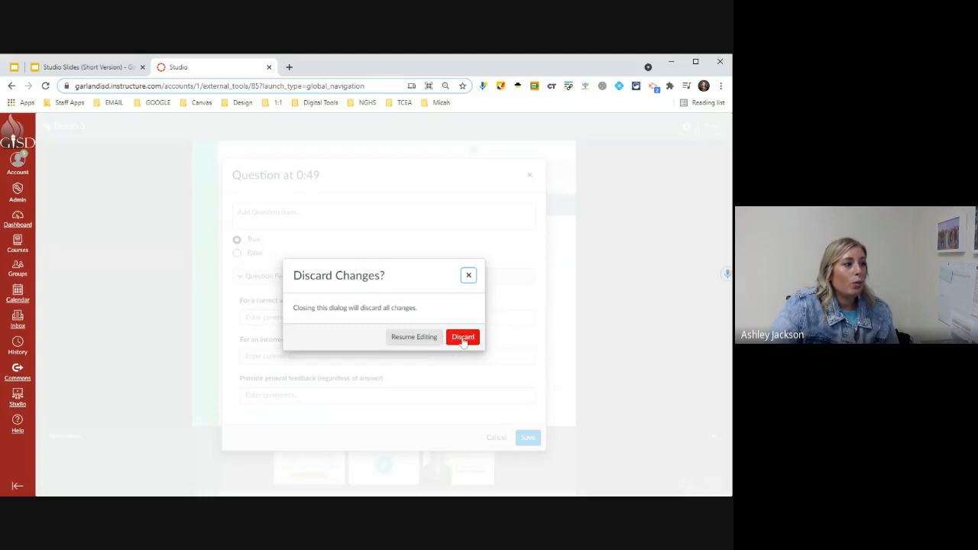
left_click(466, 338)
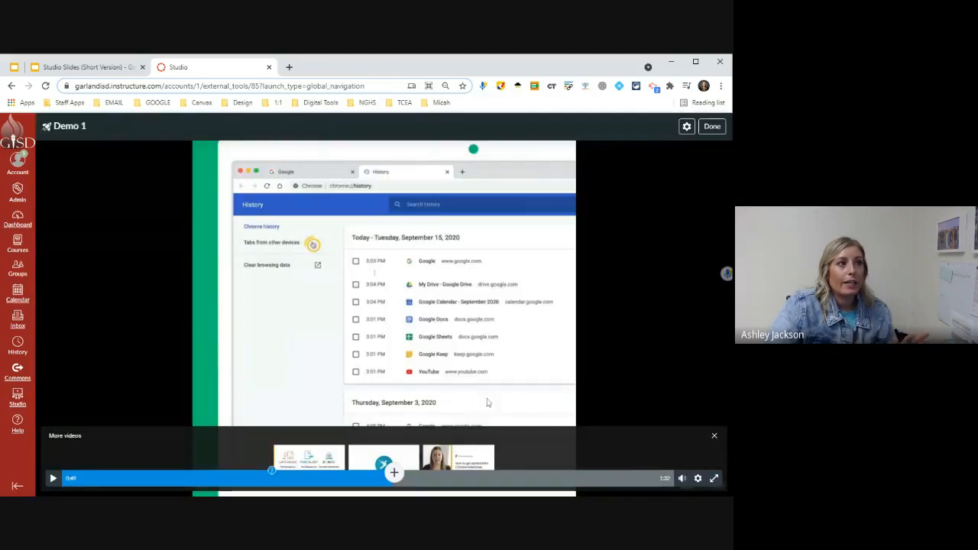
Finish editing the quiz and check the quizzes listed for the "Sync Across Devices in Google Chrome" video in My Library
left_click(712, 126)
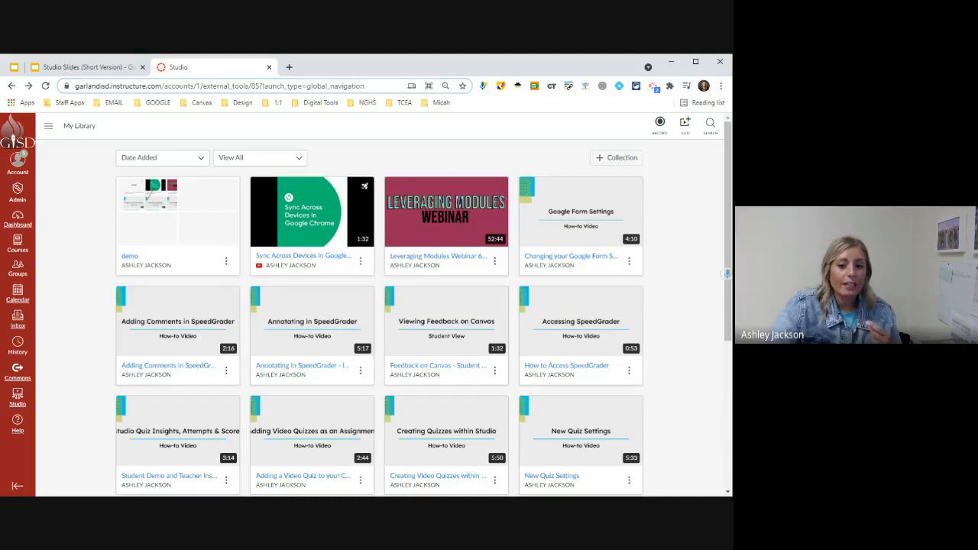
left_click(361, 263)
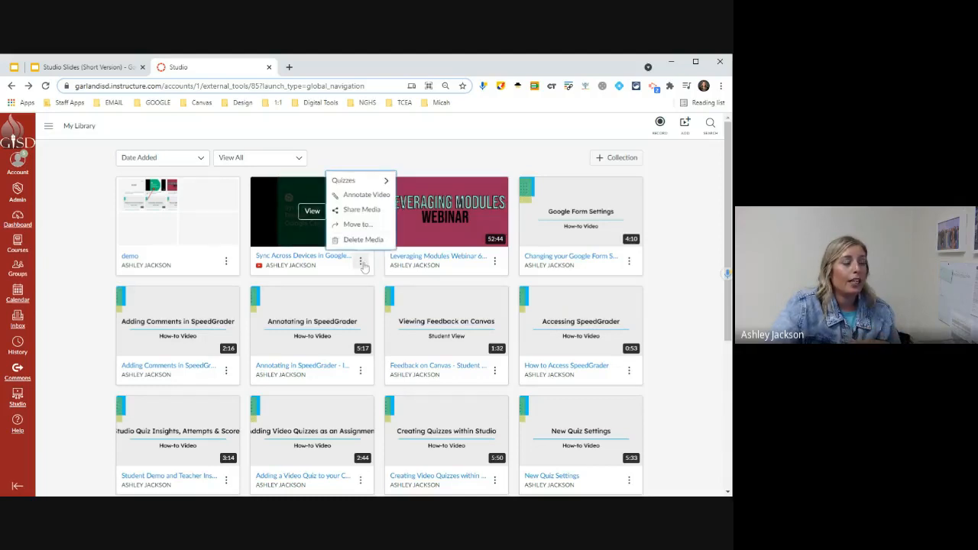
mouse_move(378, 183)
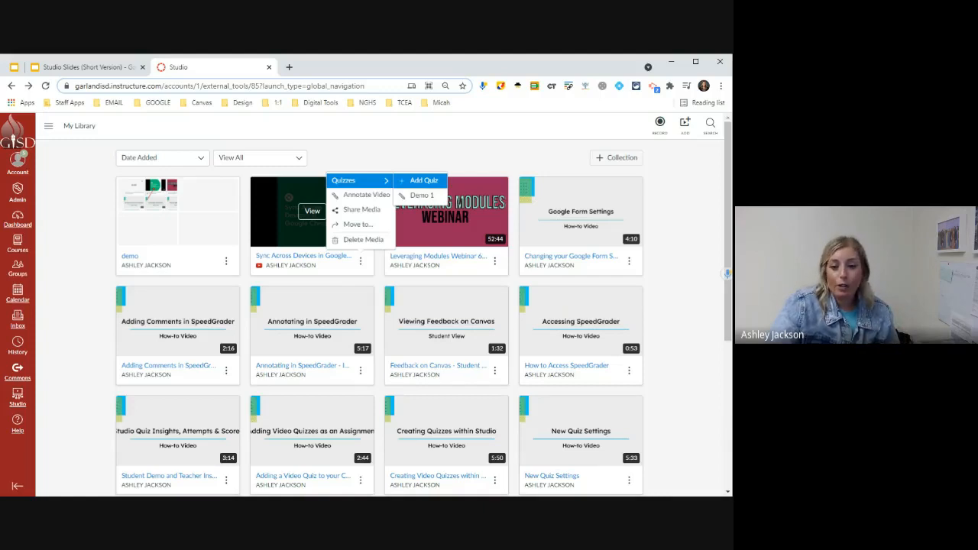
left_click(661, 233)
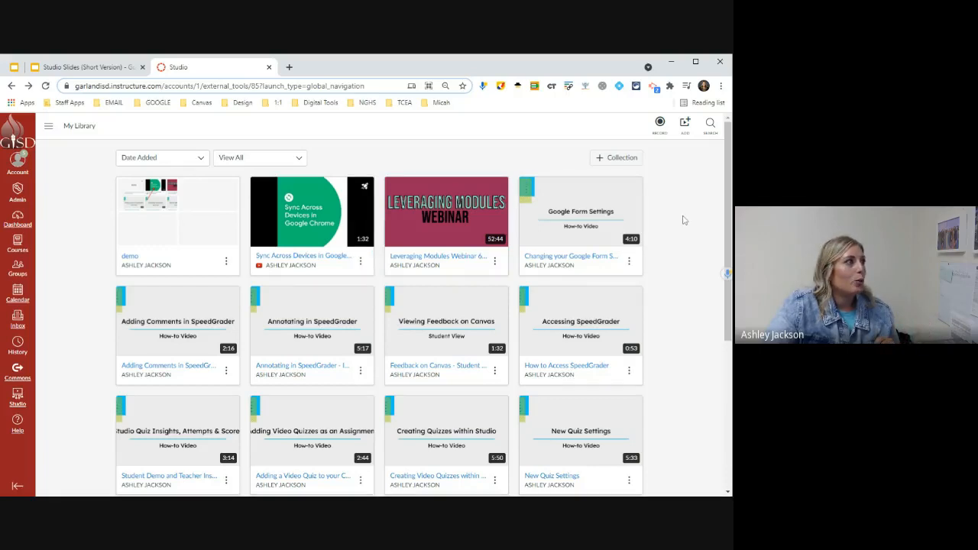
Switch to the Studio slides and advance past the Your Turn slide to the Create an Auto-Graded Assignment slide
left_click(108, 75)
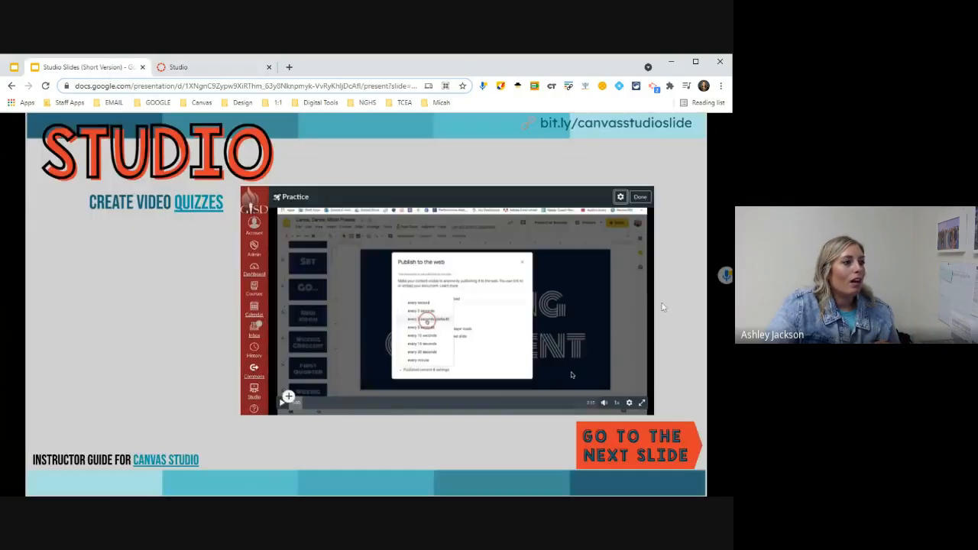
left_click(683, 325)
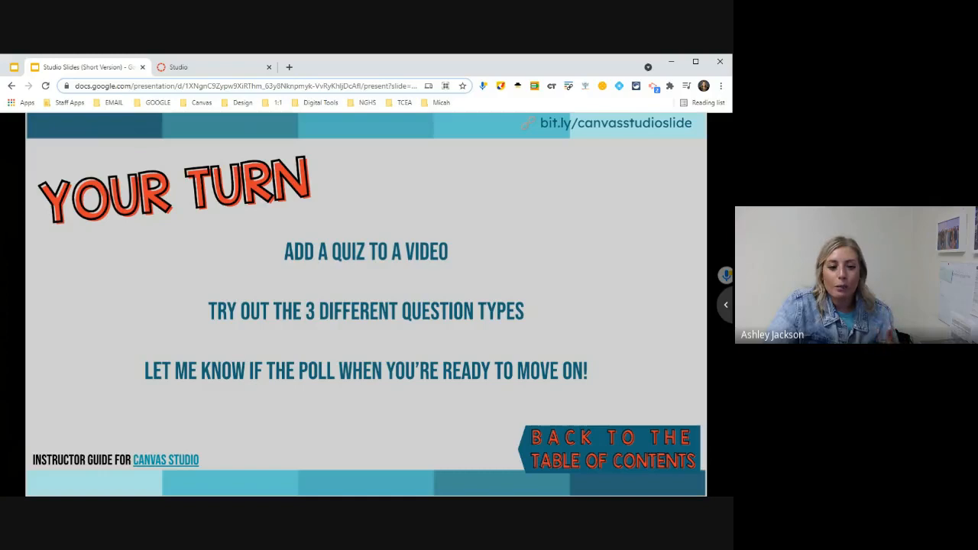
left_click(670, 325)
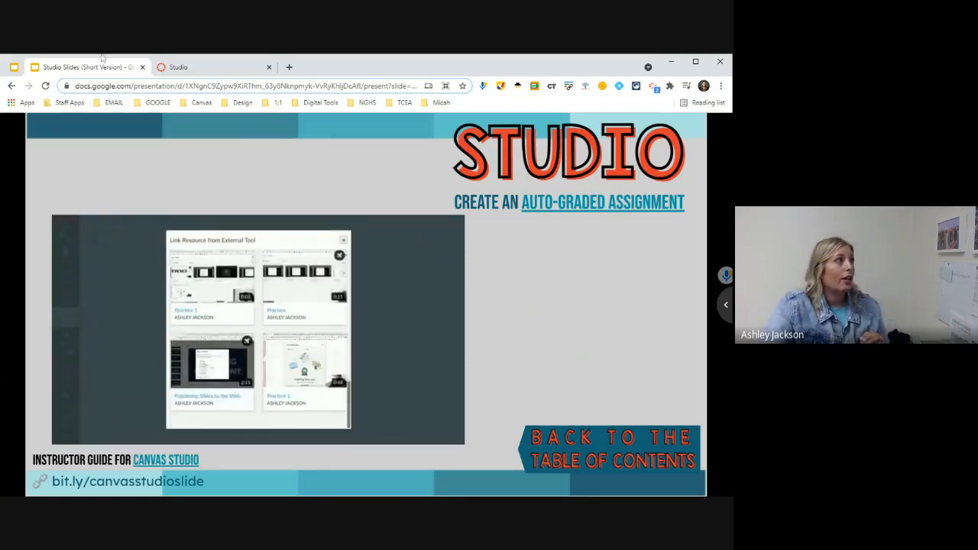
Switch back to Canvas and open the assignments list of the Sandbox course
left_click(184, 67)
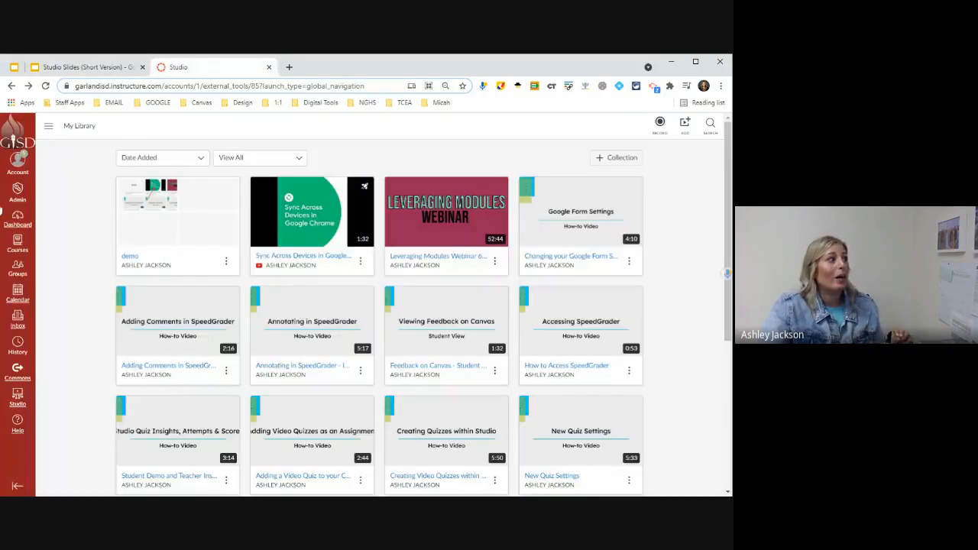
left_click(23, 219)
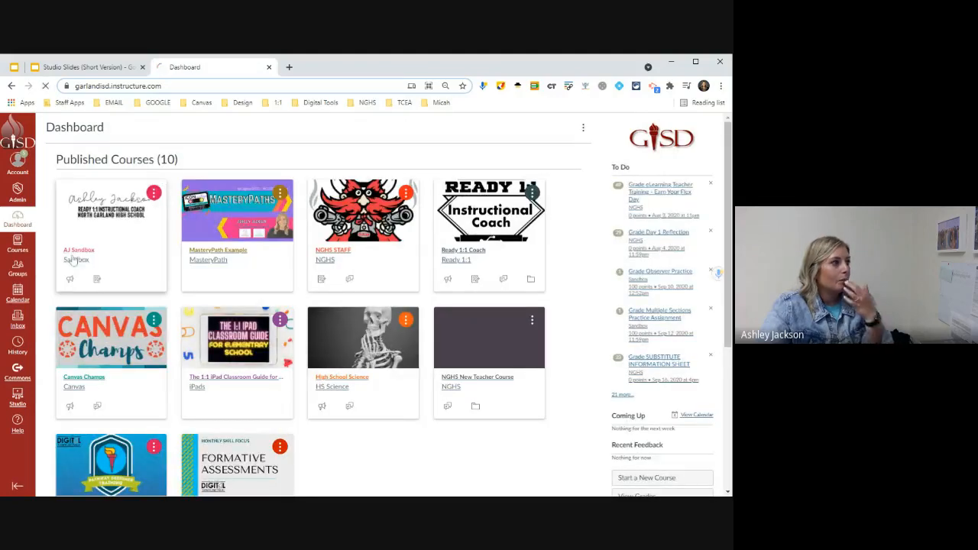
left_click(73, 260)
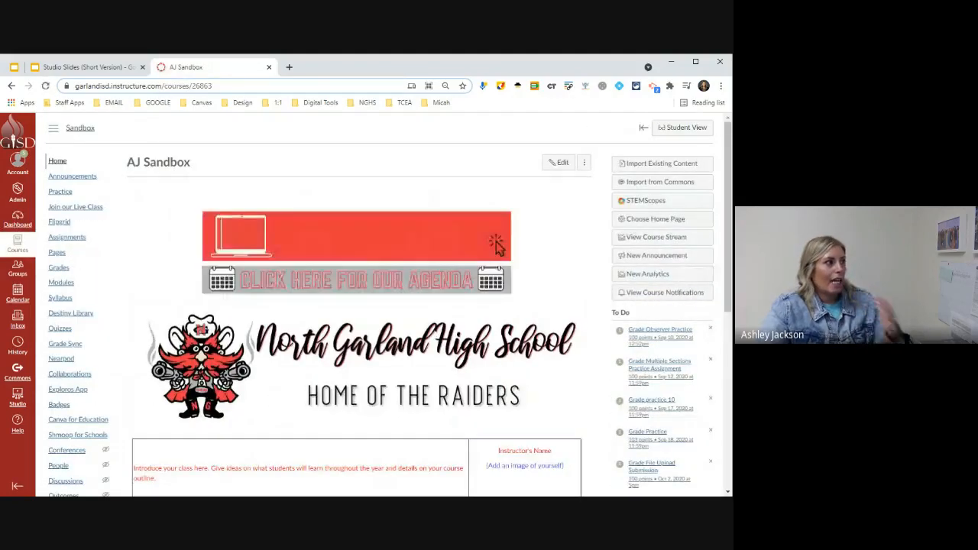
left_click(70, 239)
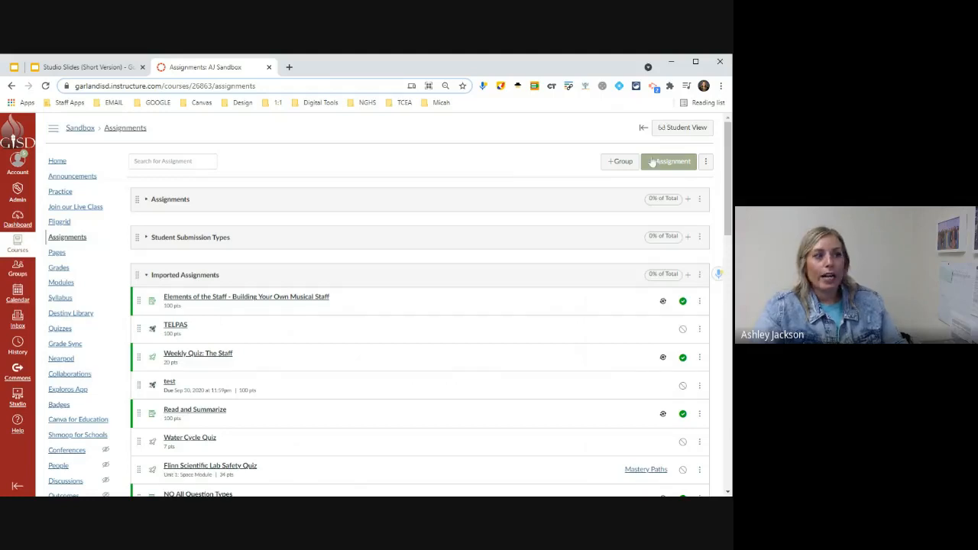
Create a new assignment named "Video Quiz" with the description "Directions..."
left_click(669, 162)
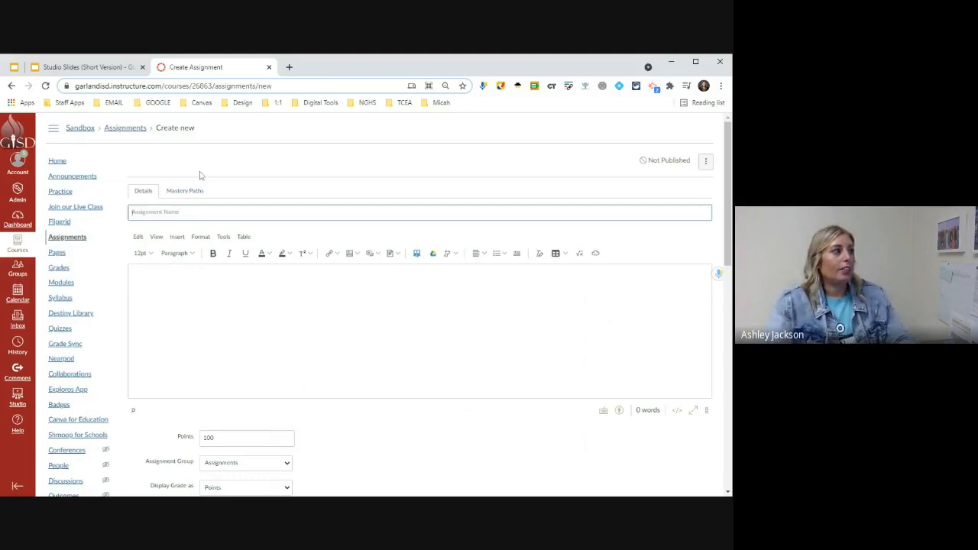
type("Video Quiz")
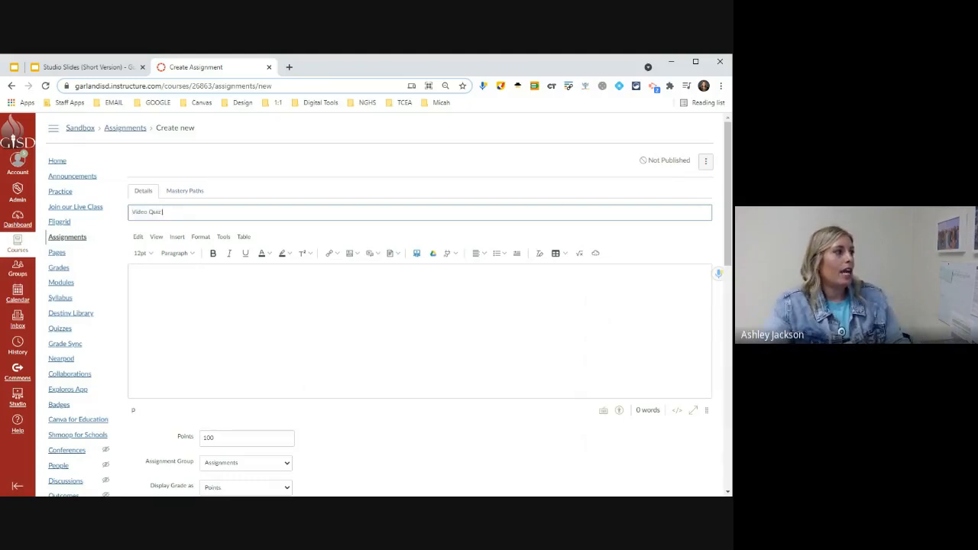
left_click(135, 276)
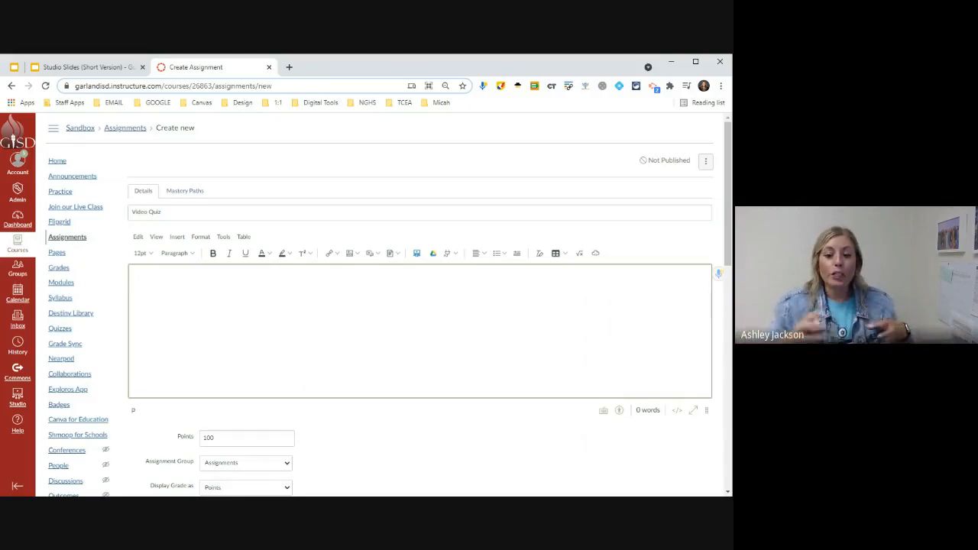
type("Directions...")
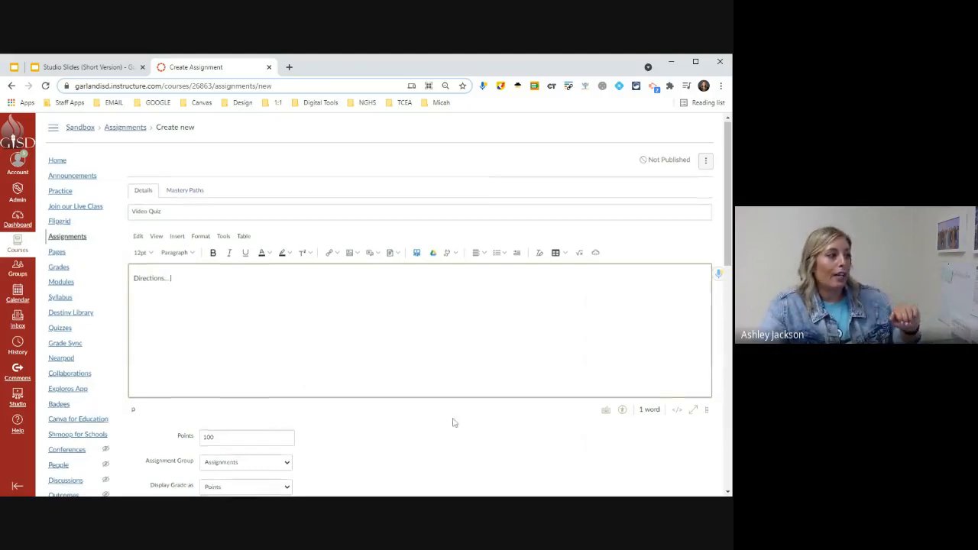
Check the assignment's points and grading options, and set the submission type to External Tool
scroll(453, 422, "down", 3)
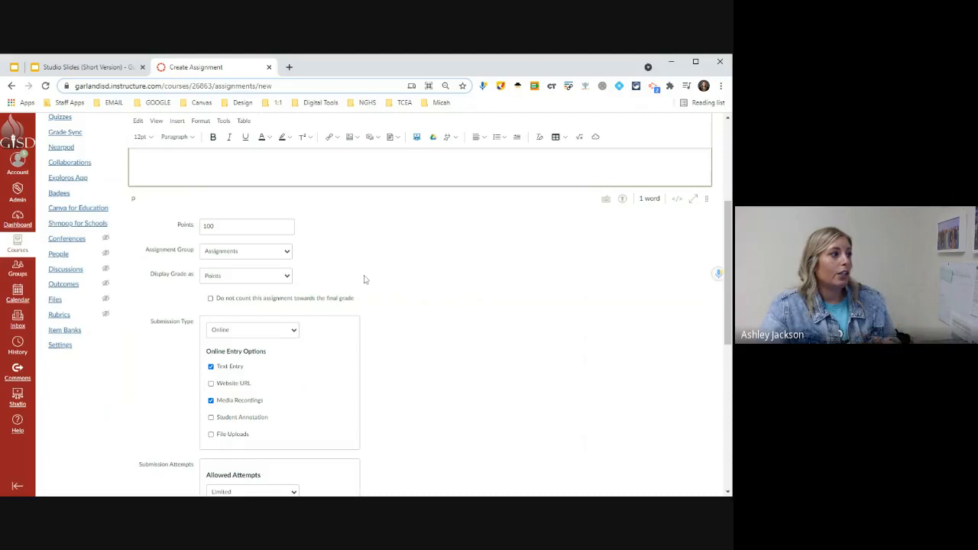
scroll(365, 279, "down", 1)
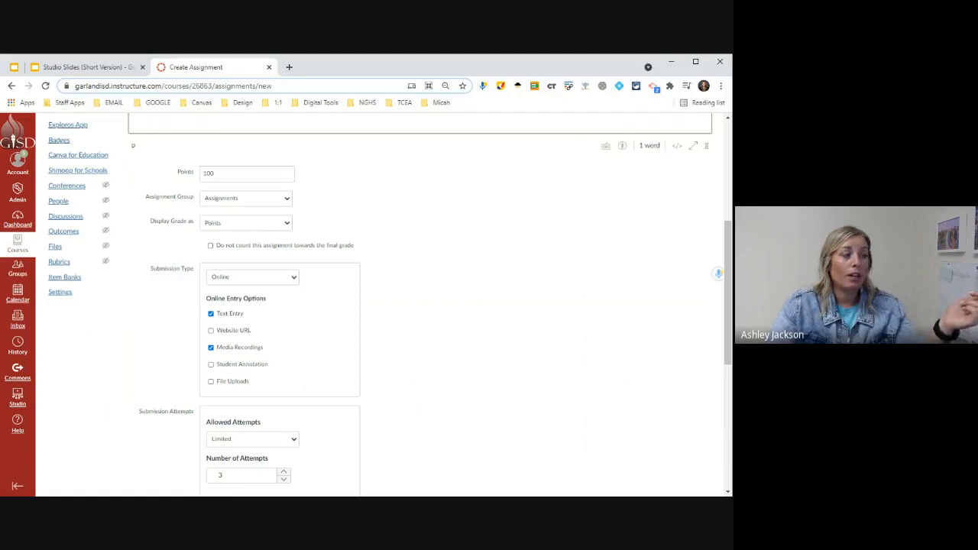
left_click(247, 173)
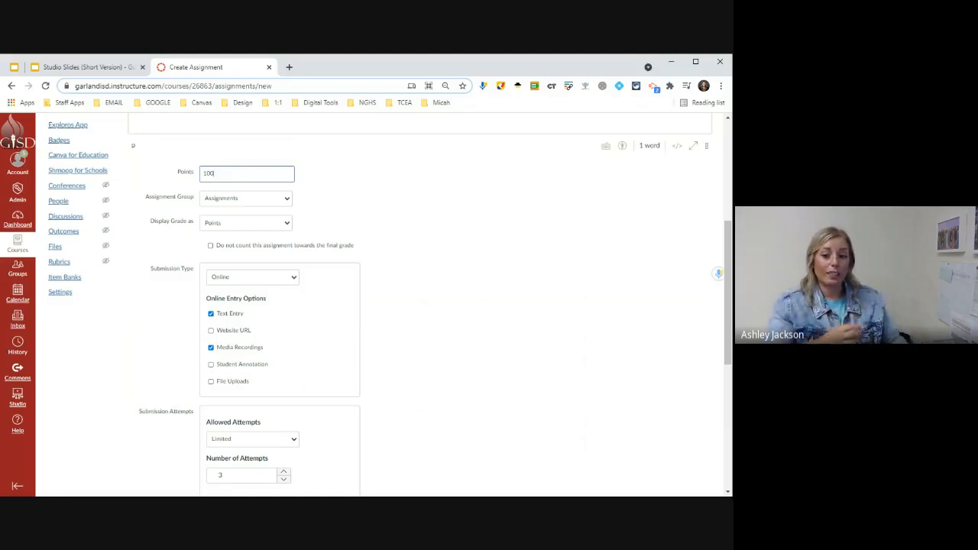
left_click(354, 180)
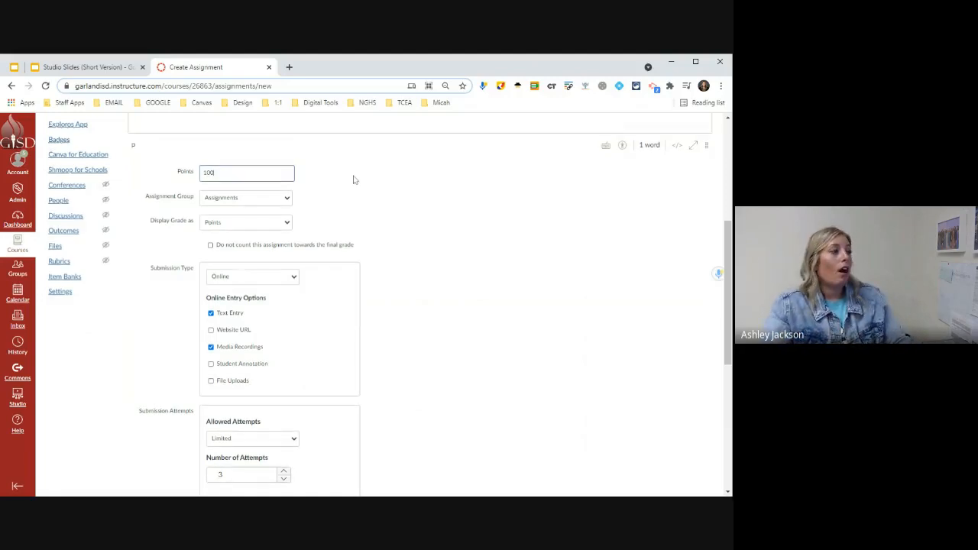
scroll(344, 185, "down", 1)
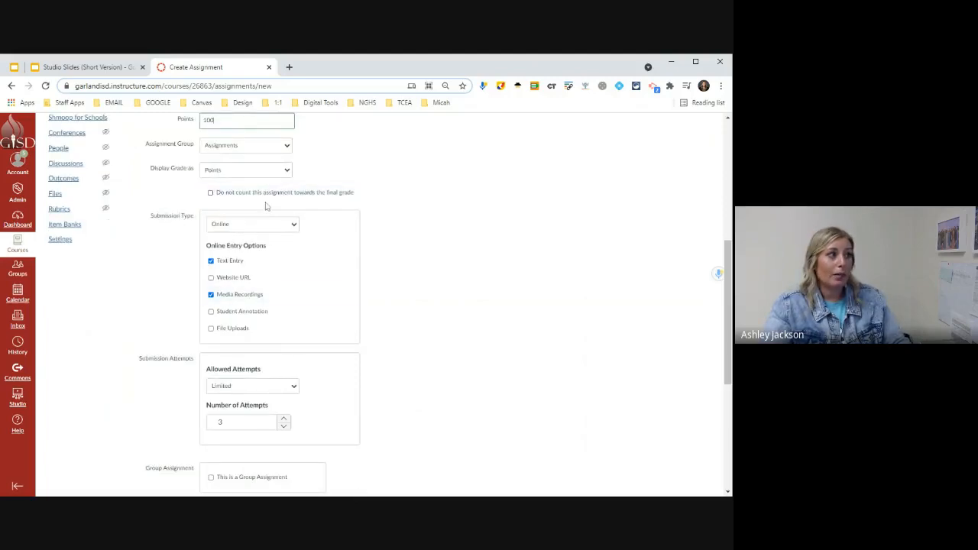
left_click(252, 225)
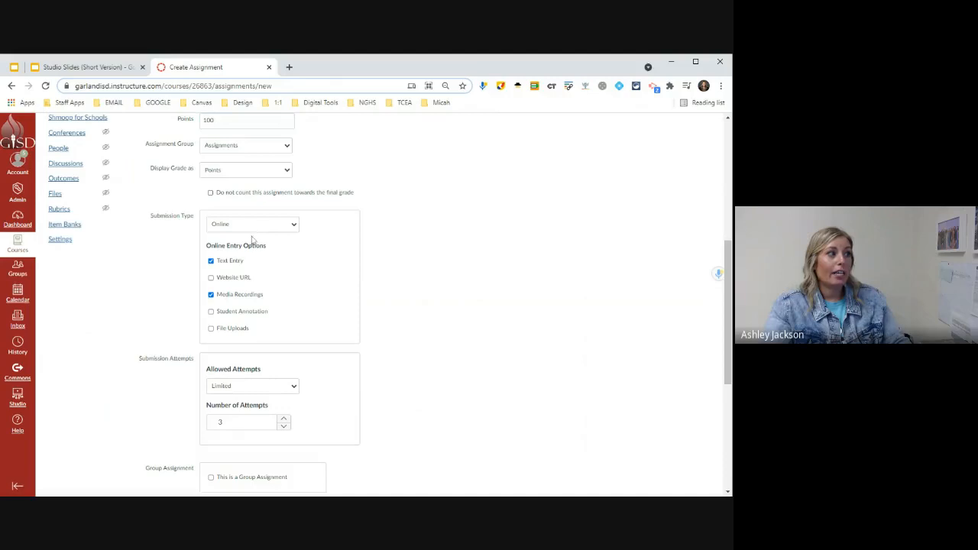
left_click(246, 266)
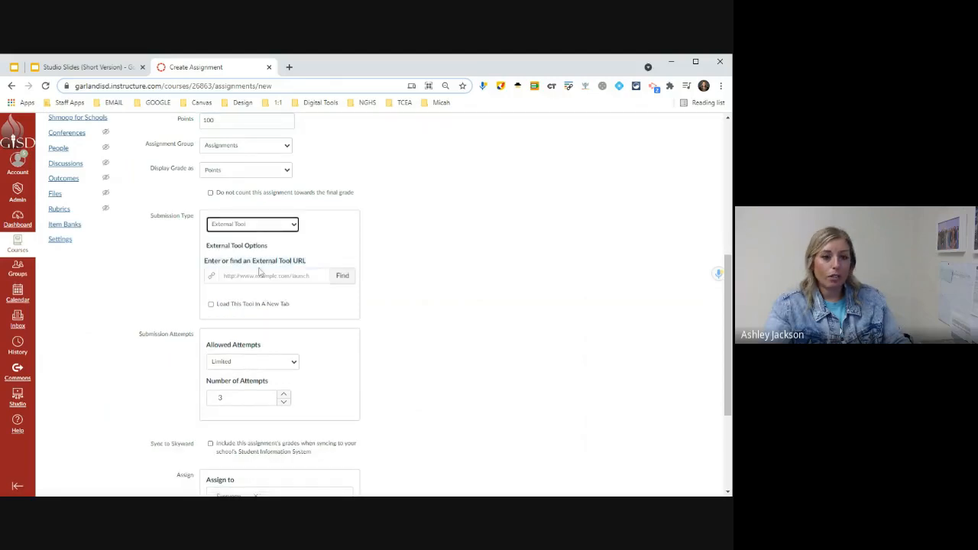
Find Canvas Studio as the external tool and choose the "Sync Across Devices in Google Chrome" video from My Library
left_click(341, 276)
scroll(378, 313, "down", 3)
scroll(367, 321, "up", 3)
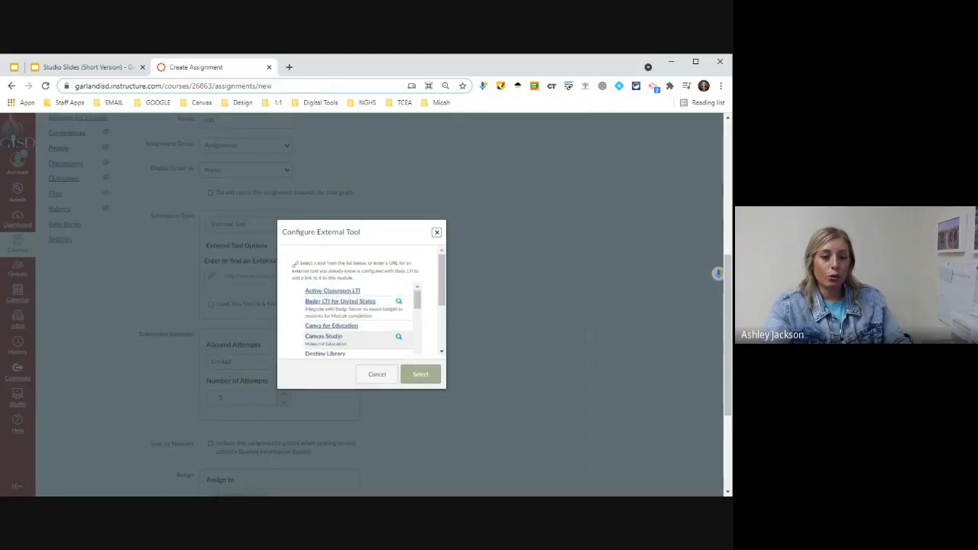
left_click(338, 339)
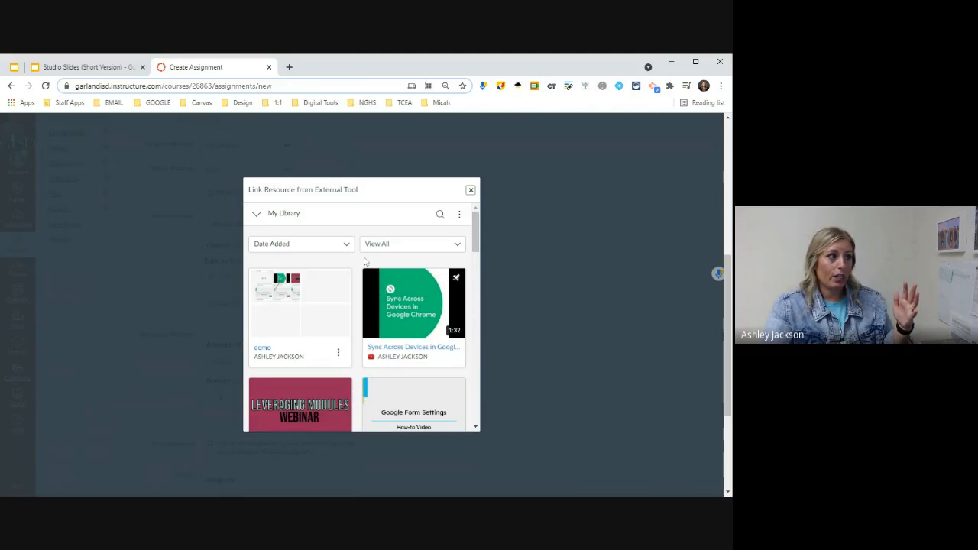
scroll(363, 261, "down", 1)
scroll(412, 265, "up", 1)
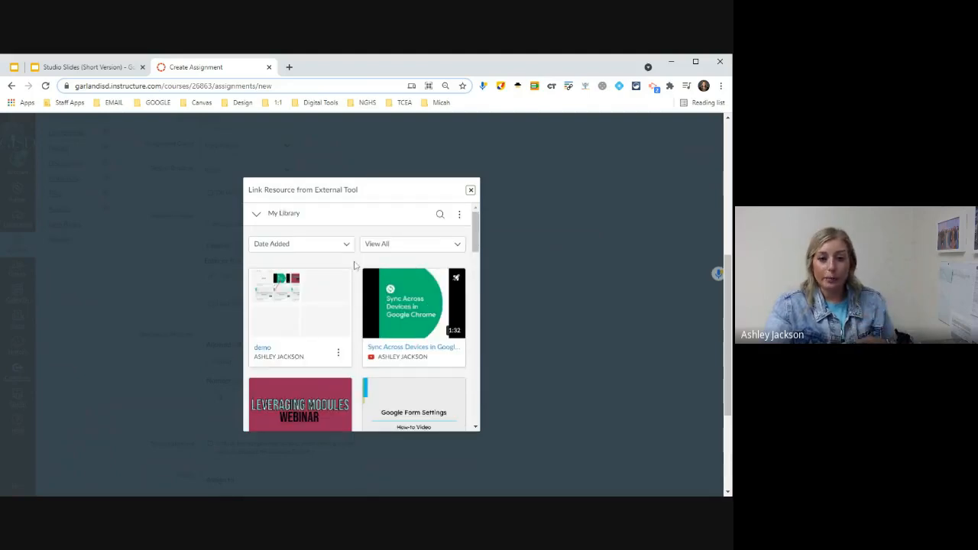
left_click(415, 303)
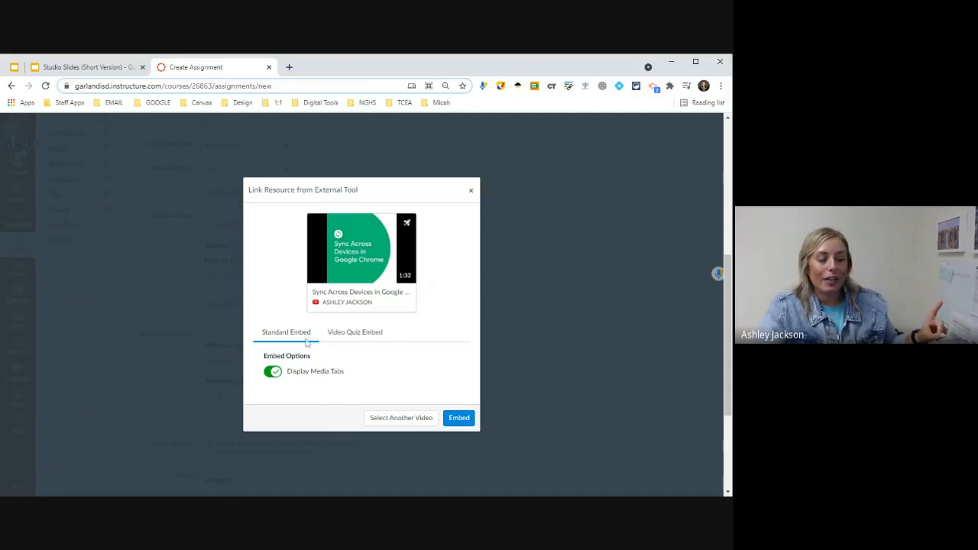
Embed the video's Demo 1 quiz as a Video Quiz Embed and confirm it as the assignment's external tool
left_click(372, 342)
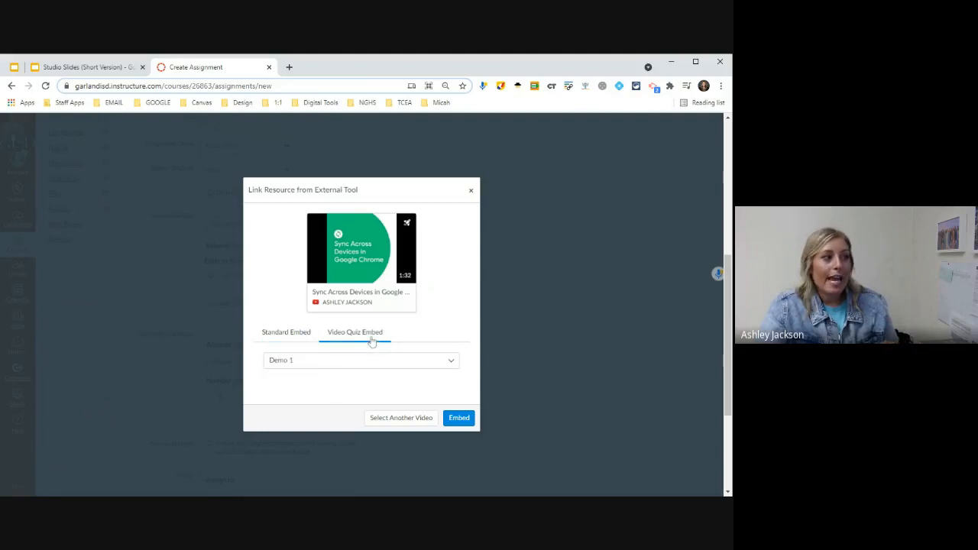
left_click(451, 365)
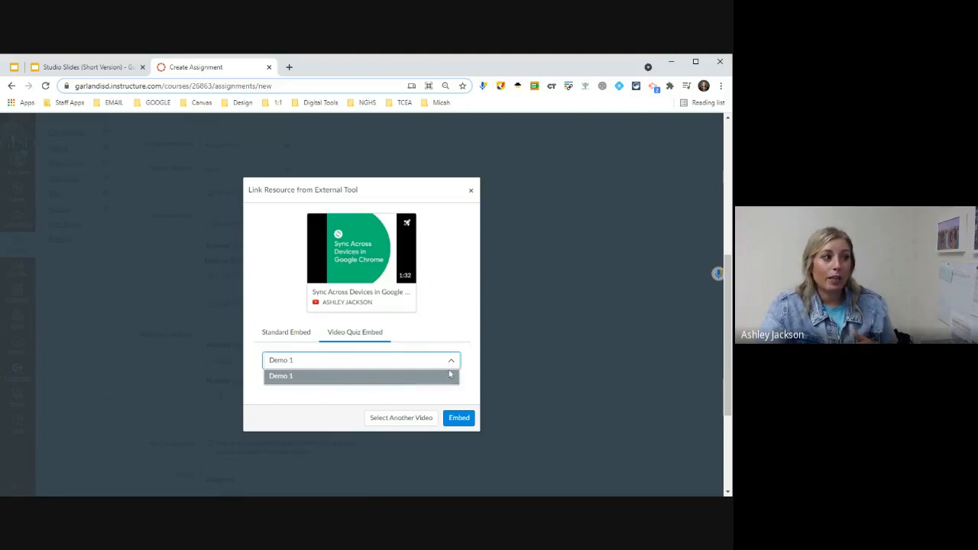
left_click(459, 341)
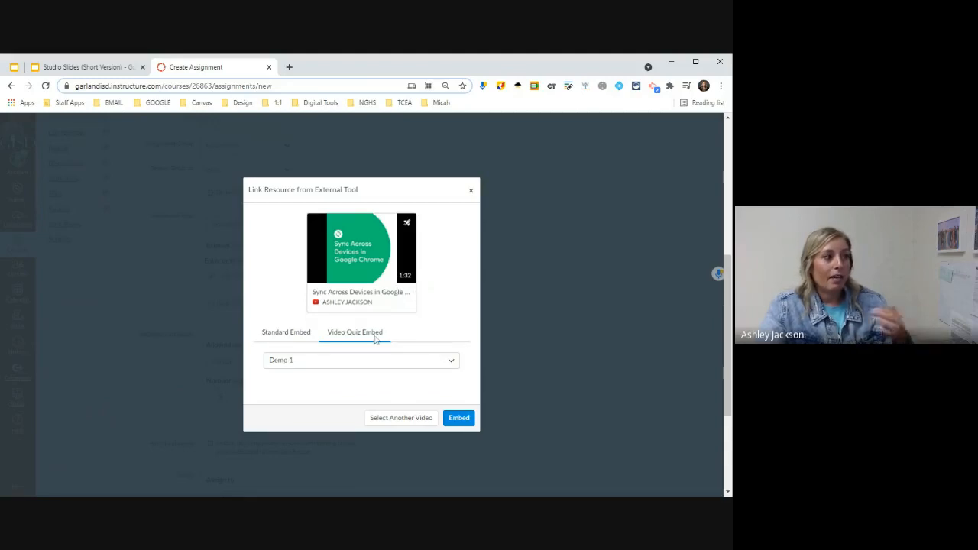
left_click(461, 417)
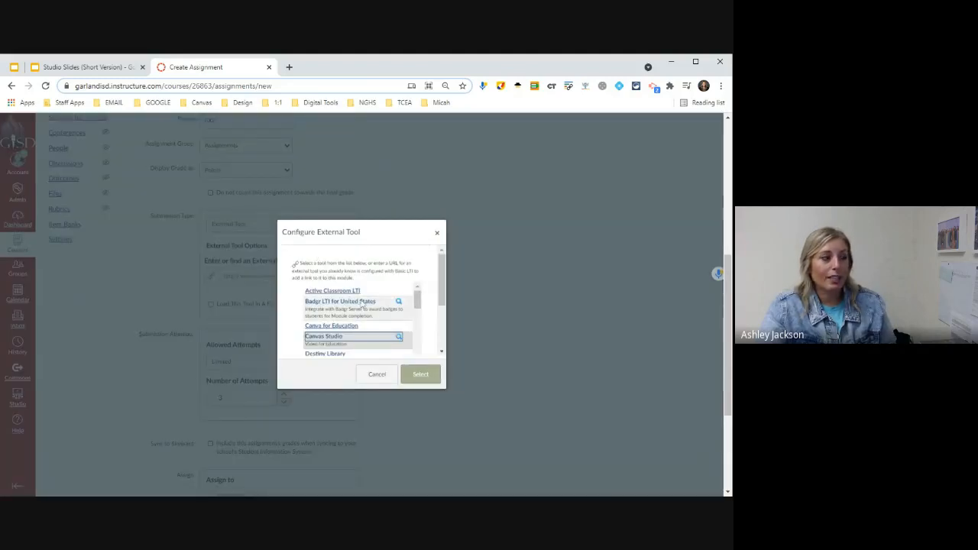
left_click(421, 375)
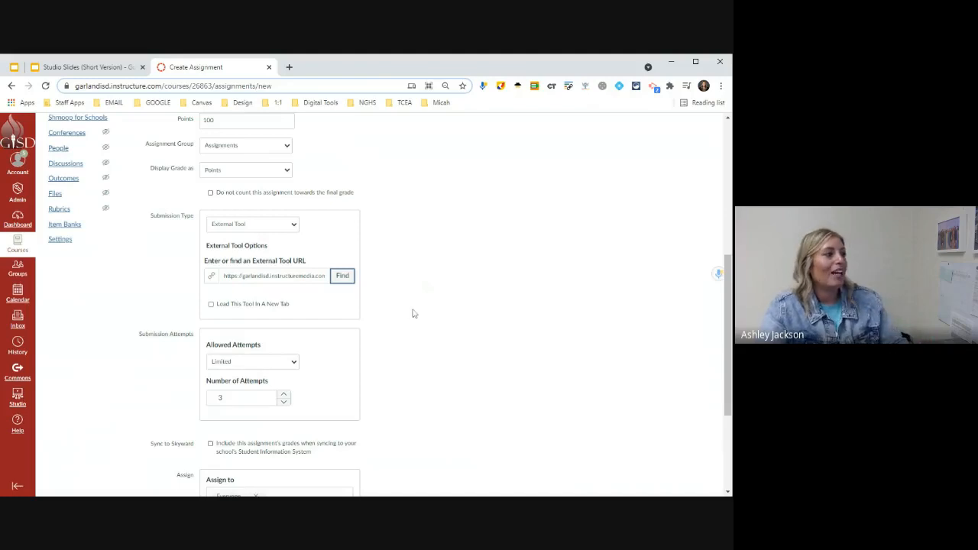
Replace Everyone with two individual students in the assignment's Assign to setting
scroll(408, 307, "down", 2)
scroll(408, 307, "down", 2)
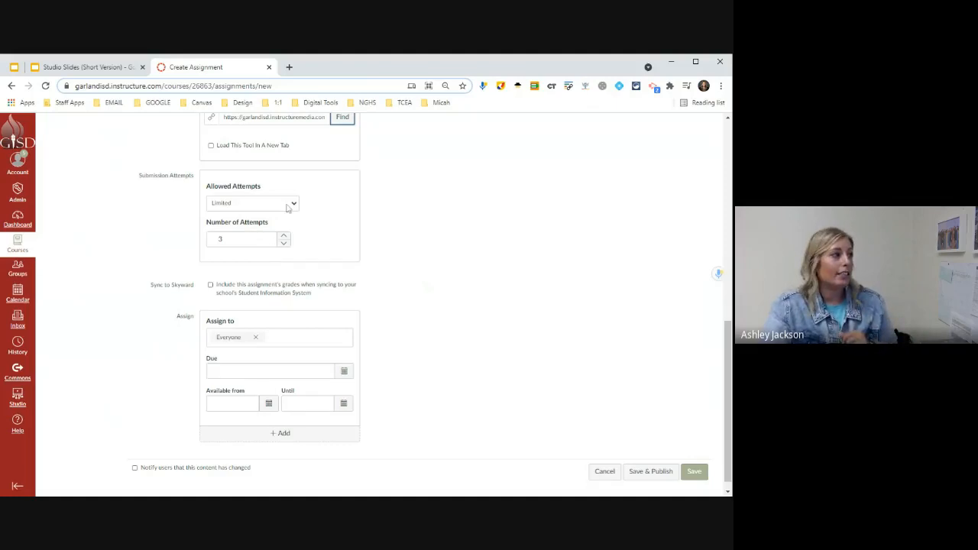
scroll(381, 259, "down", 1)
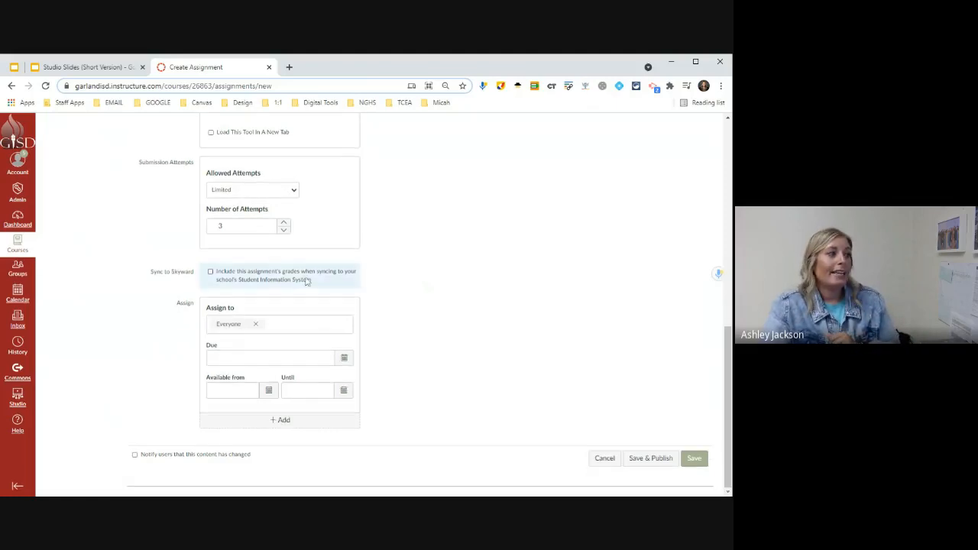
left_click(306, 325)
left_click(387, 333)
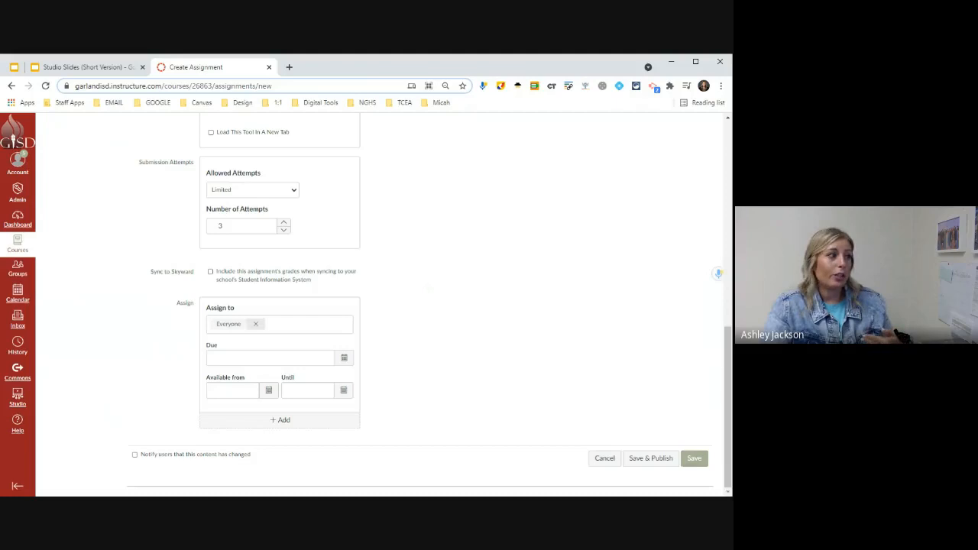
left_click(255, 324)
left_click(273, 422)
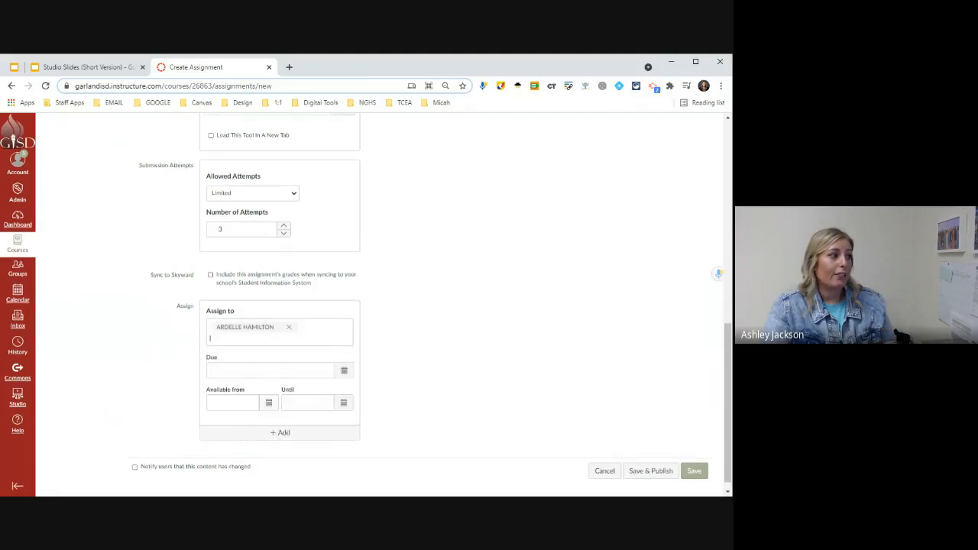
left_click(285, 433)
left_click(430, 319)
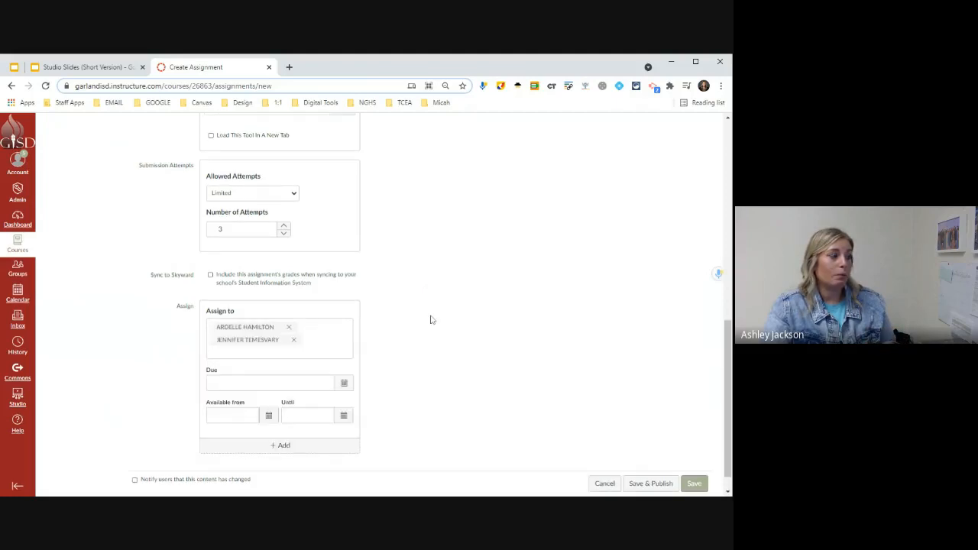
Save the Video Quiz assignment without publishing it
scroll(377, 386, "down", 1)
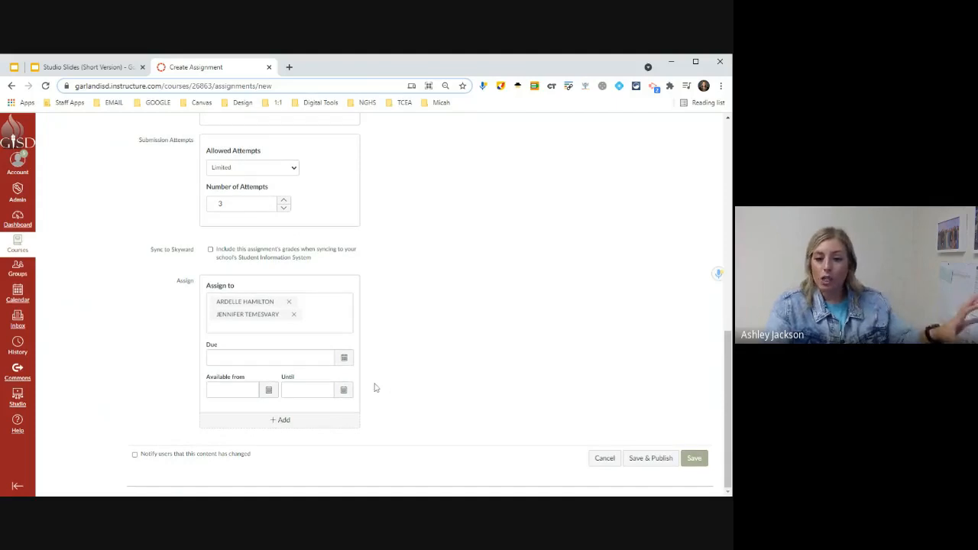
left_click(696, 457)
left_click(410, 353)
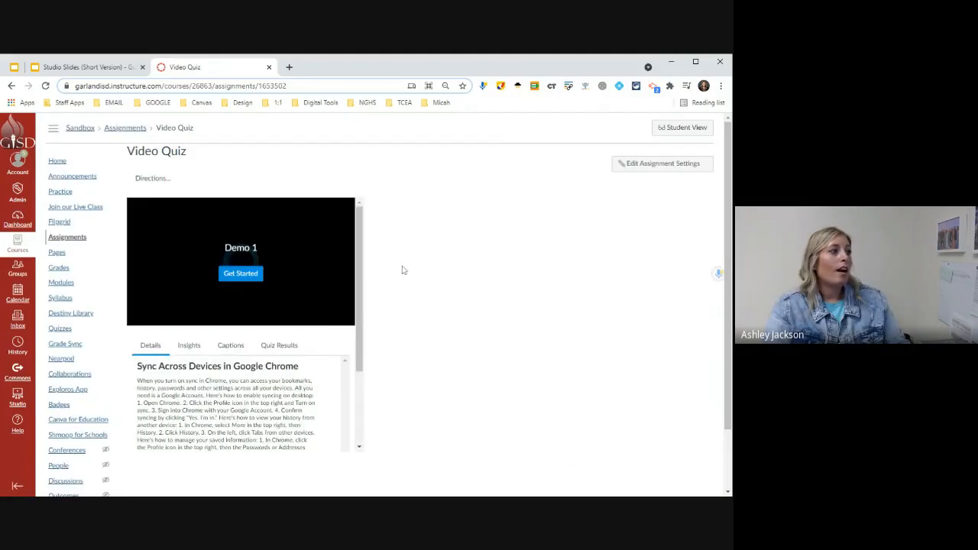
Examine the embedded Demo 1 quiz in the saved assignment, including its Details, Insights, Captions and Quiz Results
scroll(411, 277, "down", 1)
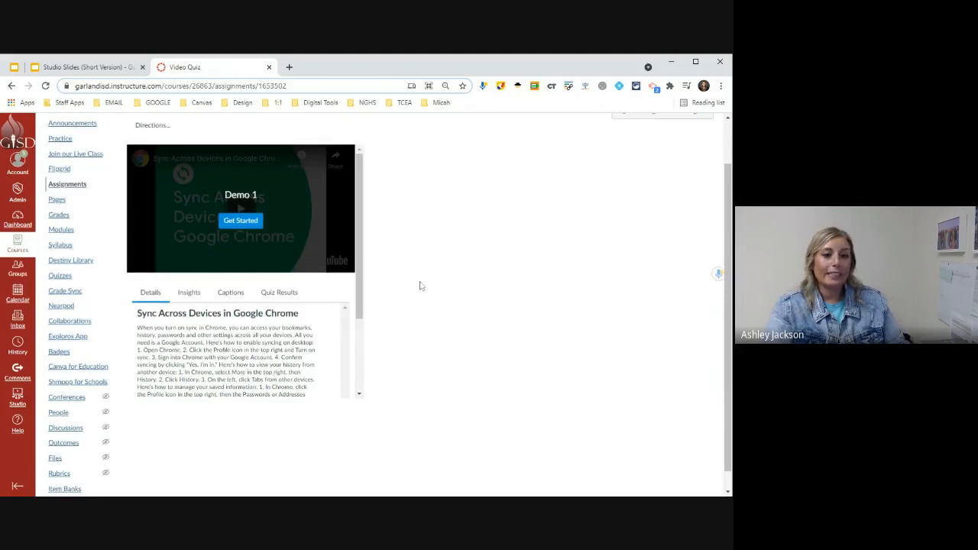
scroll(420, 285, "down", 1)
scroll(428, 305, "up", 2)
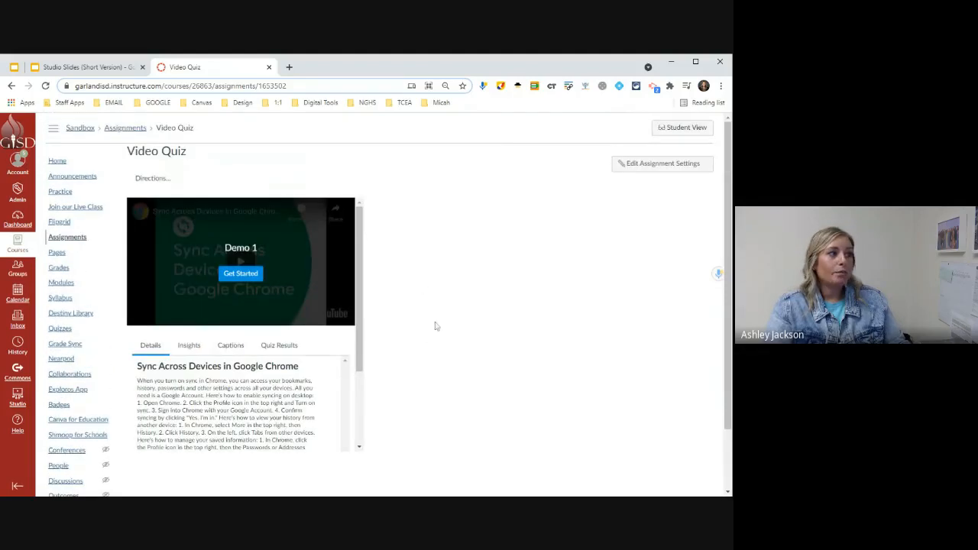
scroll(184, 353, "down", 2)
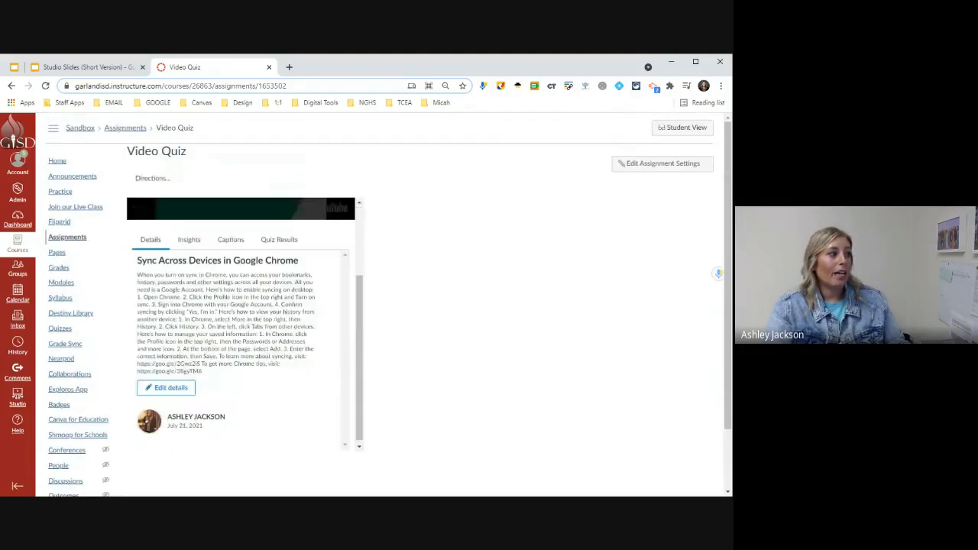
scroll(179, 353, "up", 2)
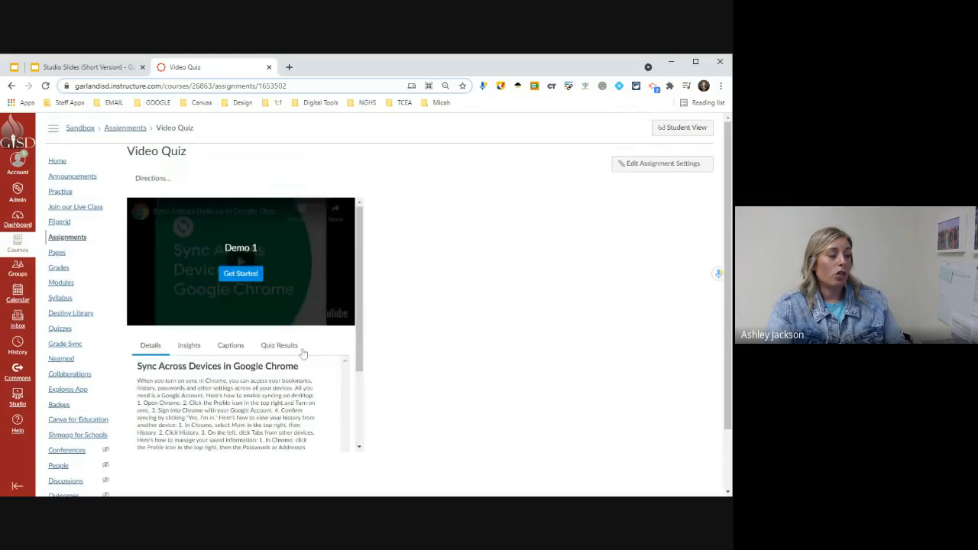
left_click(189, 353)
scroll(223, 374, "down", 2)
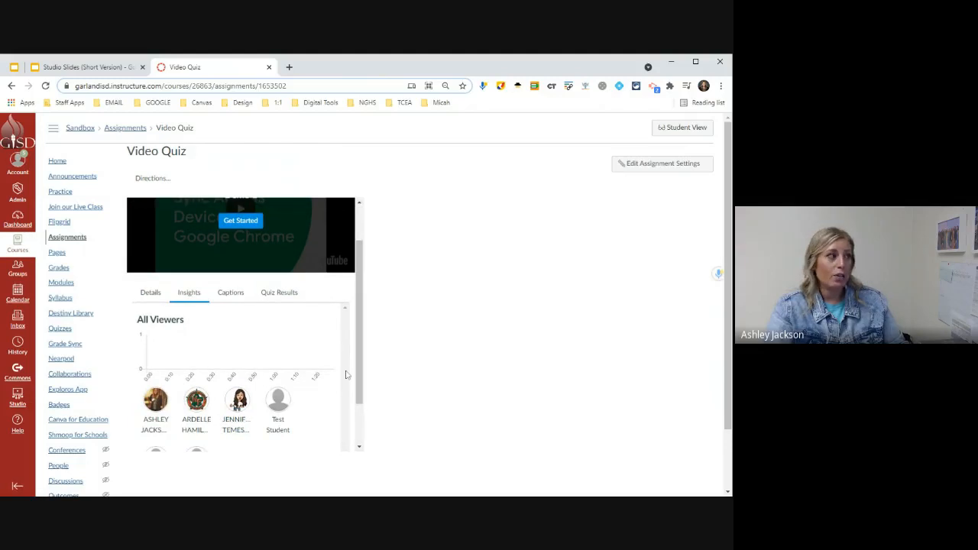
left_click(243, 297)
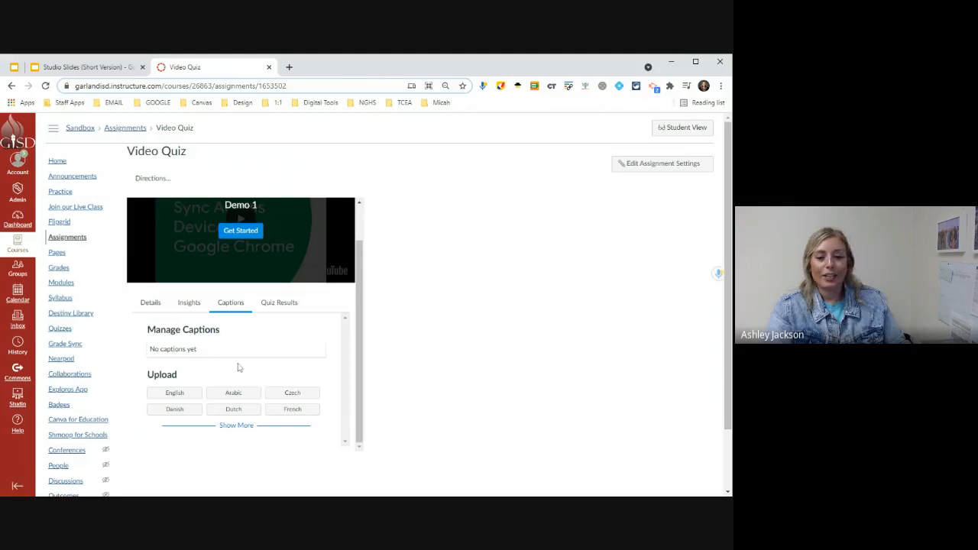
left_click(290, 304)
scroll(292, 395, "down", 3)
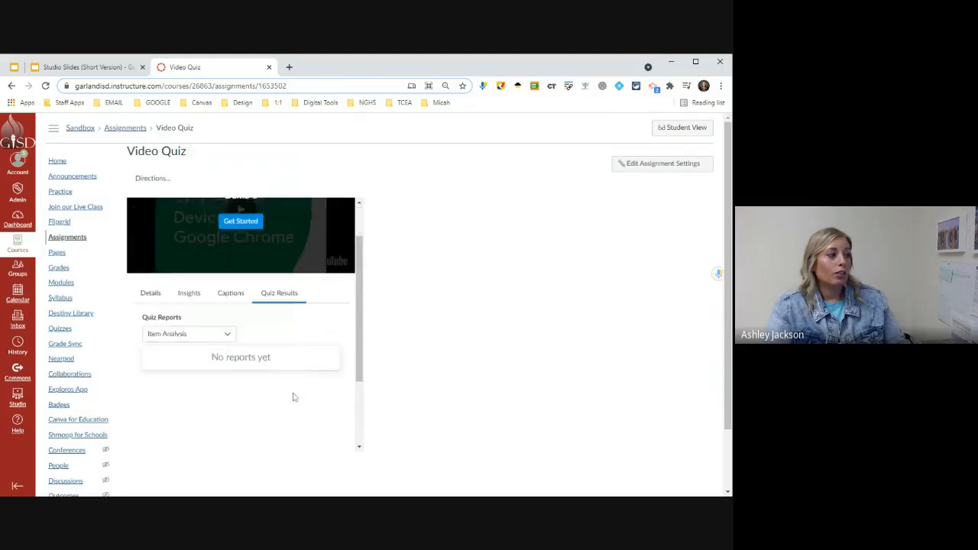
scroll(275, 313, "up", 2)
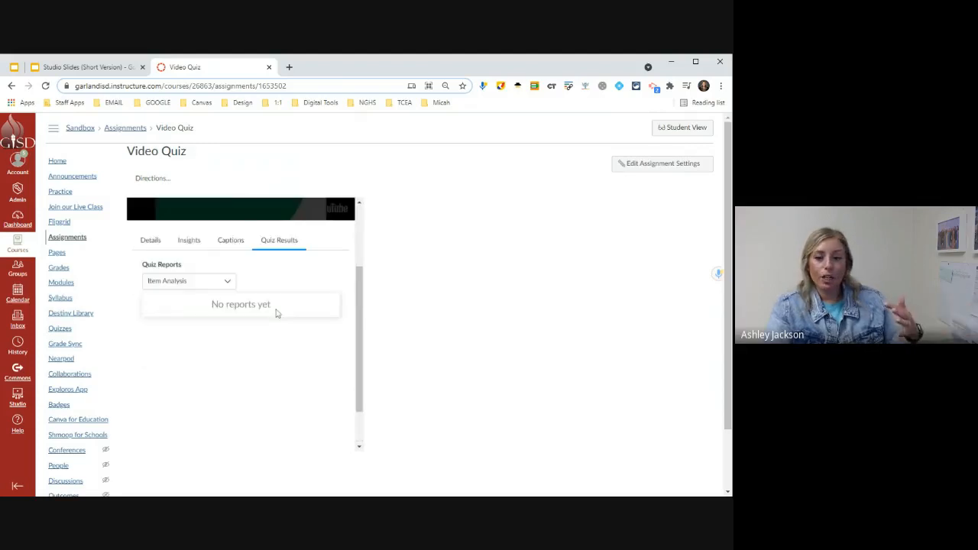
Review the embedded quiz's Item Analysis and Student Results reports
left_click(227, 282)
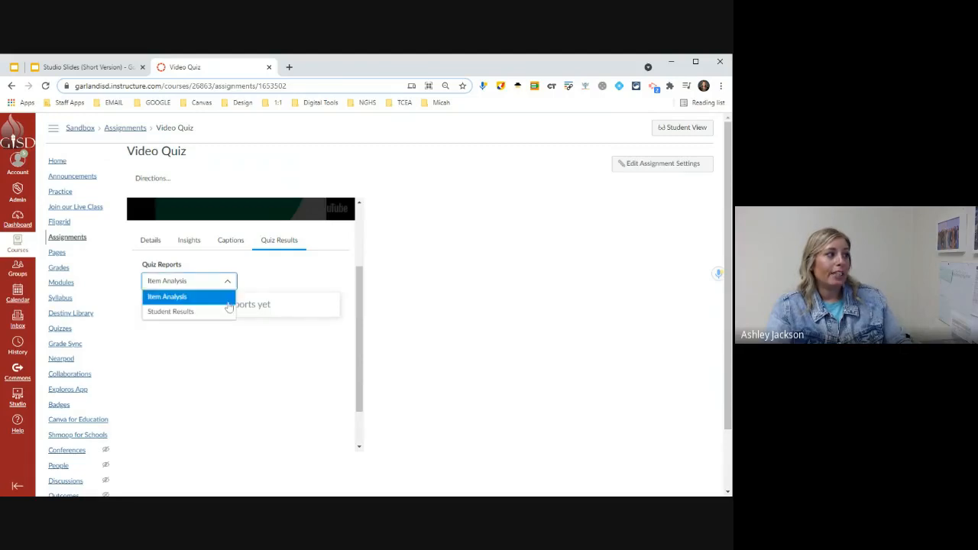
left_click(229, 305)
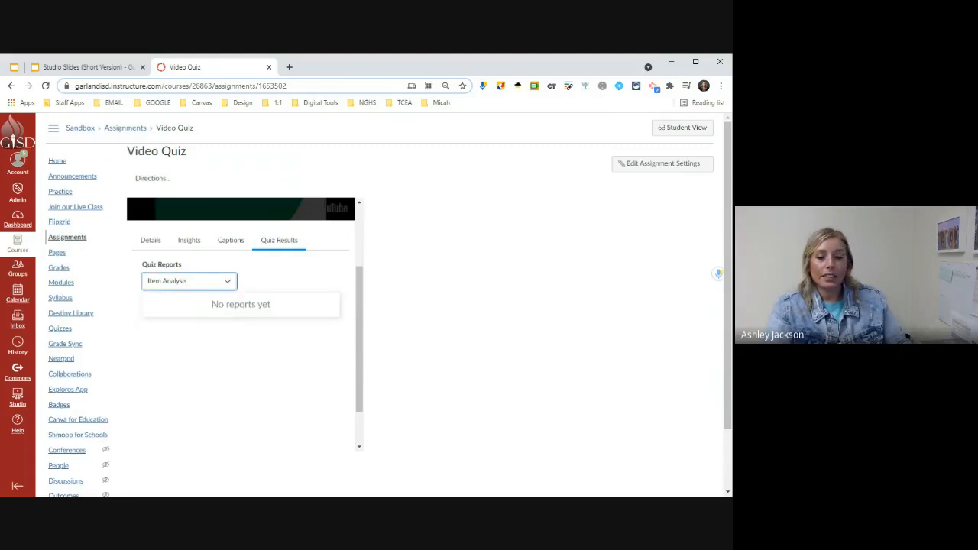
left_click(227, 283)
left_click(222, 310)
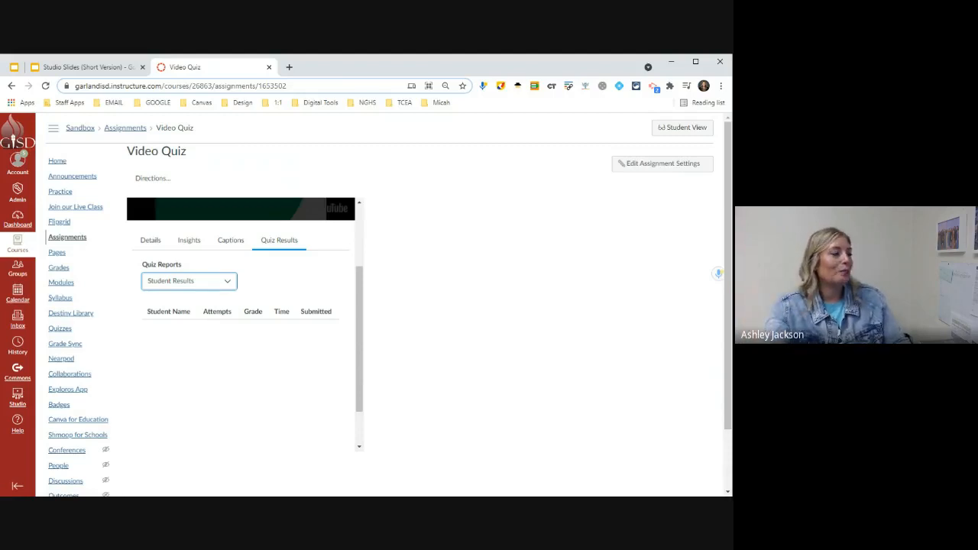
scroll(334, 326, "down", 3)
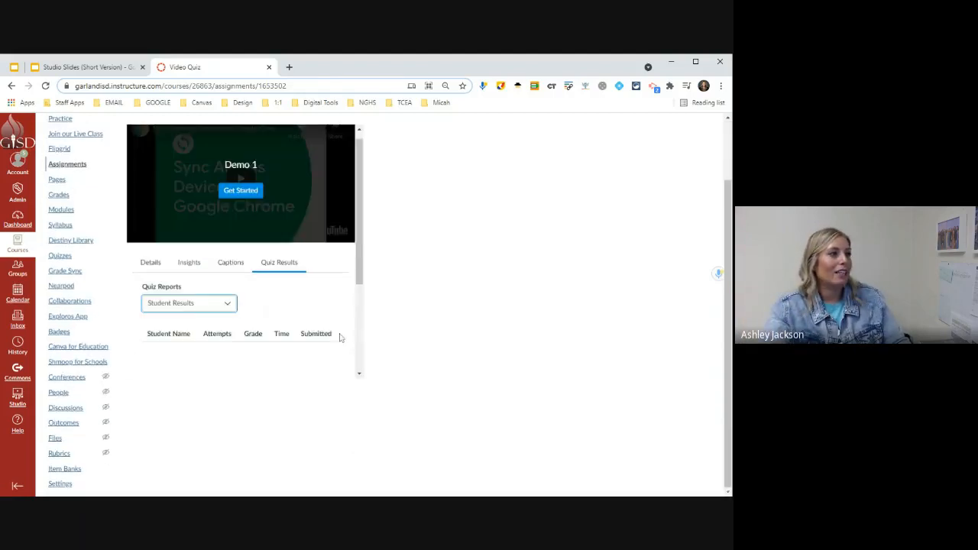
scroll(340, 338, "up", 1)
scroll(473, 282, "up", 1)
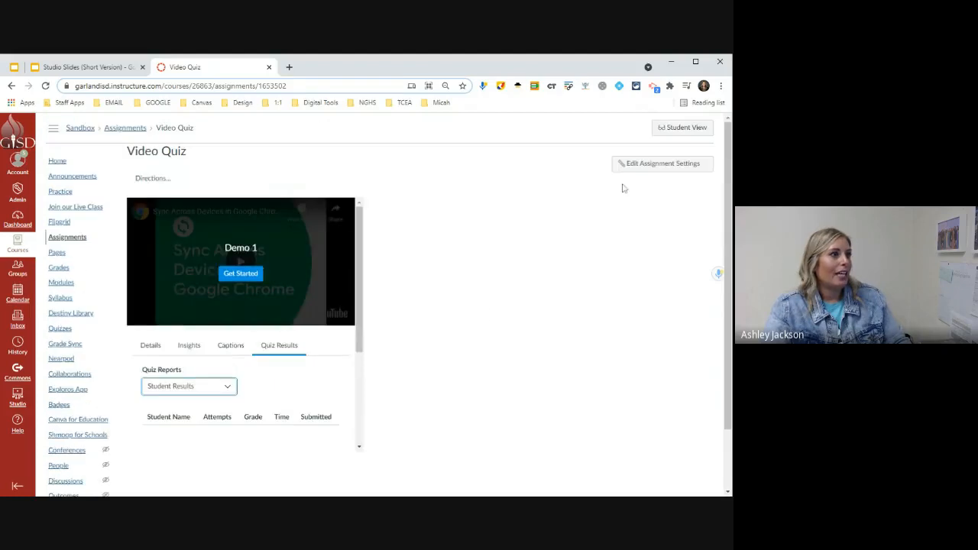
Reopen the Video Quiz assignment's settings, then save and publish the assignment
left_click(664, 165)
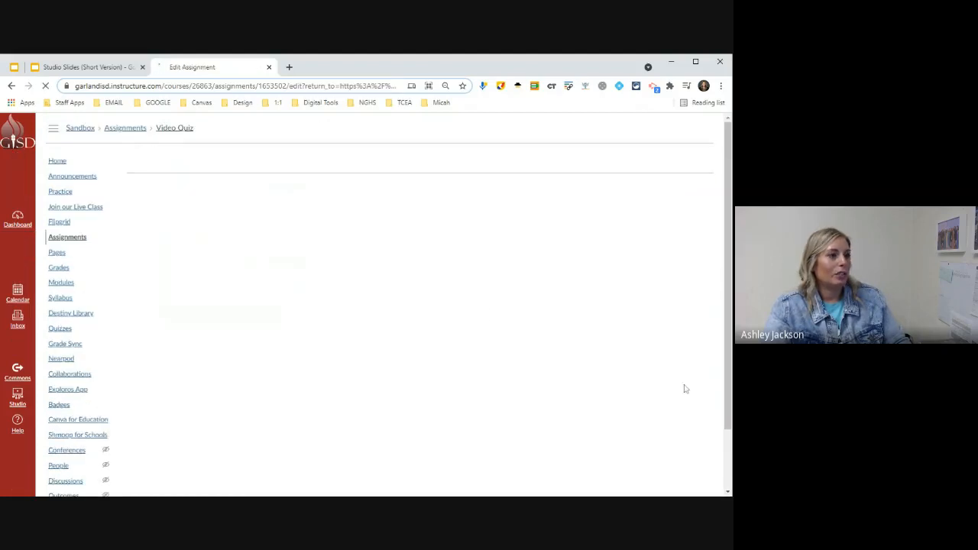
scroll(689, 392, "down", 3)
scroll(694, 395, "up", 1)
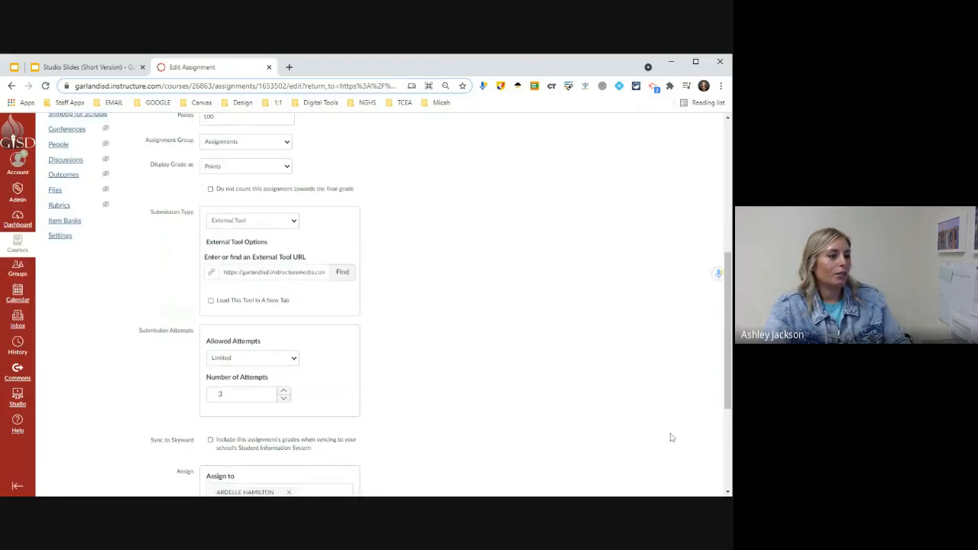
scroll(671, 437, "down", 3)
left_click(659, 461)
left_click(393, 352)
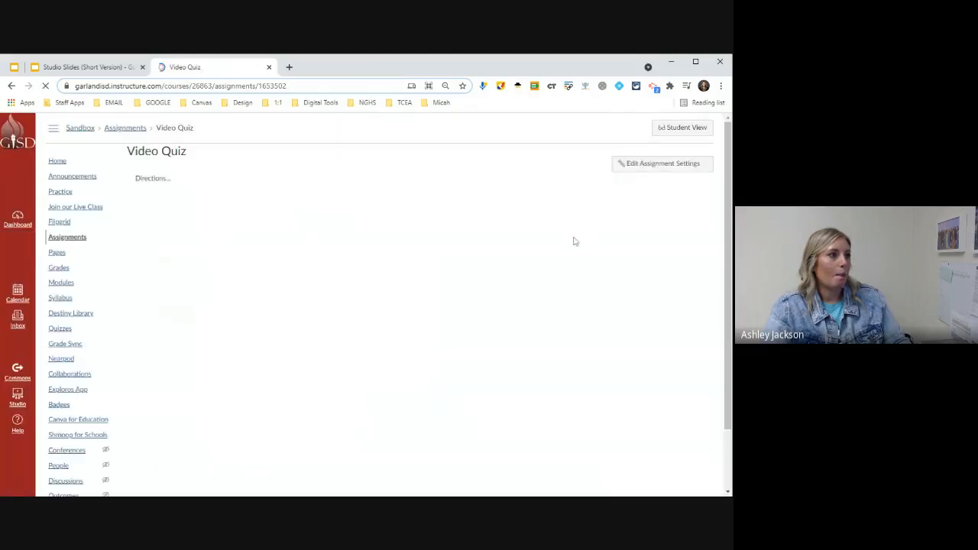
Try viewing the assignment in Student View, exit that view, and reopen Video Quiz by searching the course assignments for "video"
left_click(683, 127)
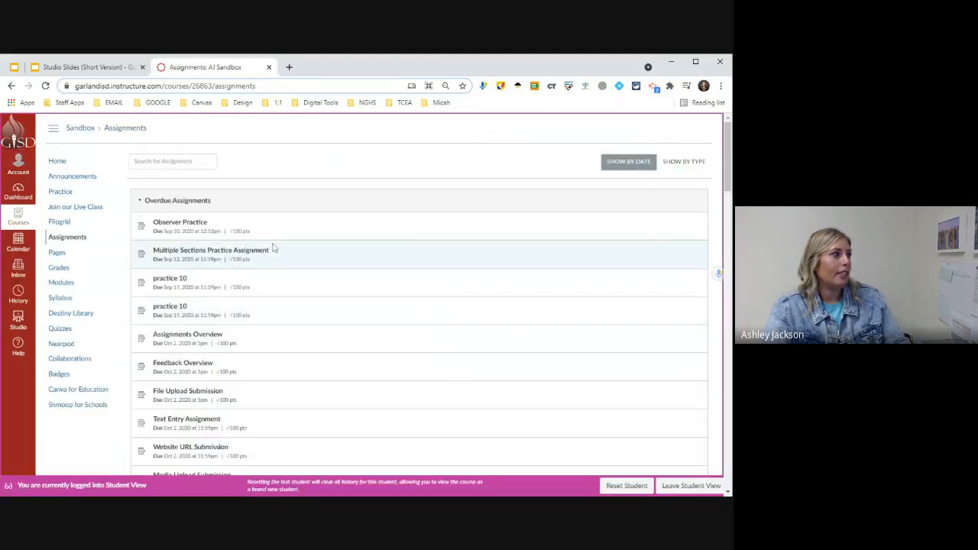
left_click(702, 487)
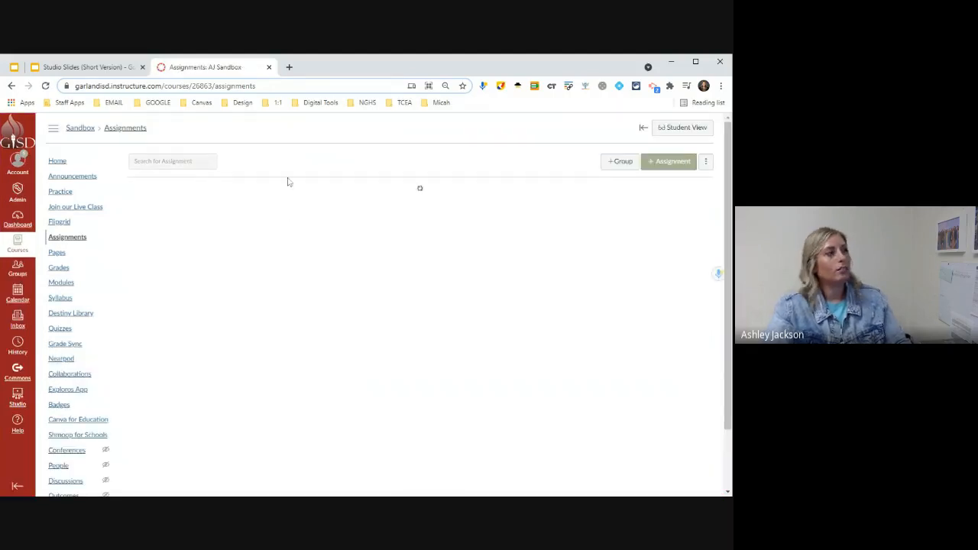
left_click(185, 163)
type("video")
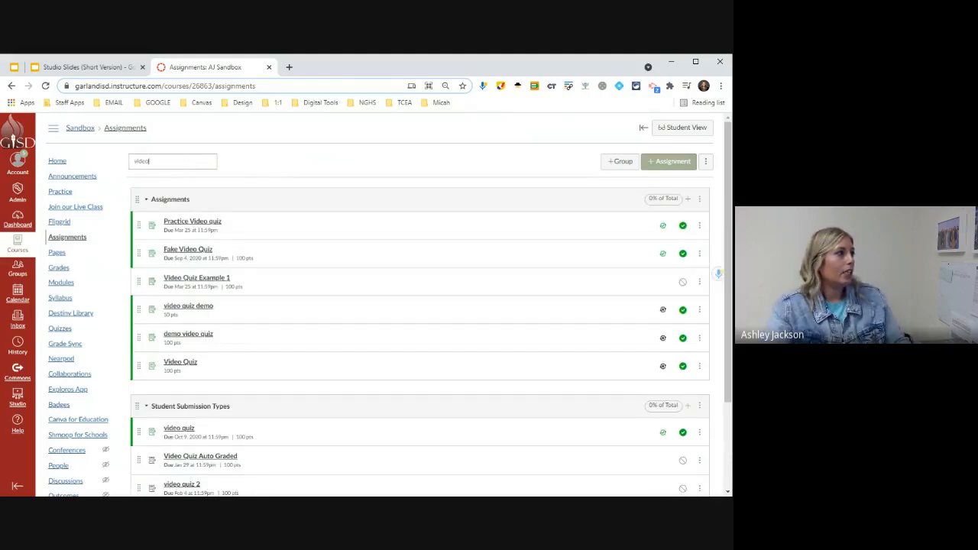
left_click(181, 364)
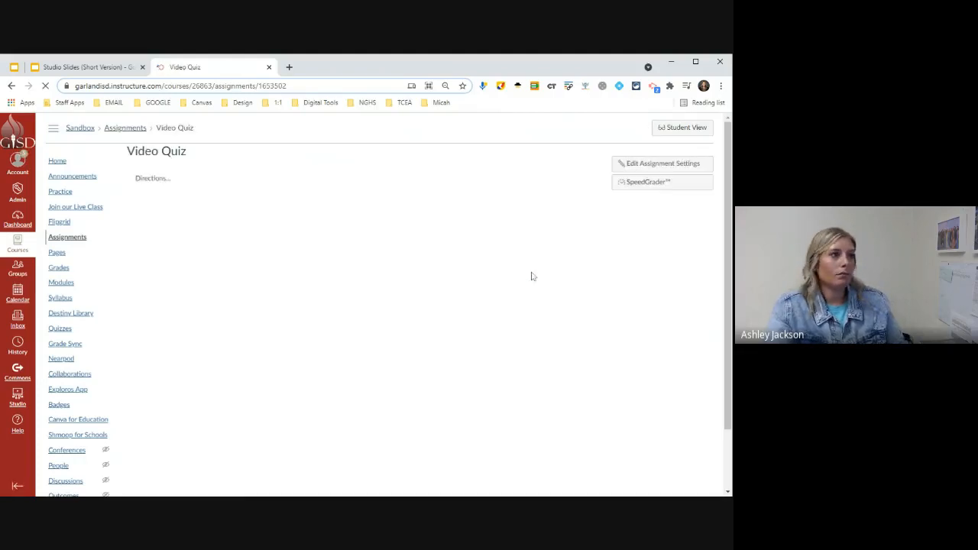
Replace the two individual students with Everyone in the assignment's Assign to setting and save the assignment
left_click(650, 163)
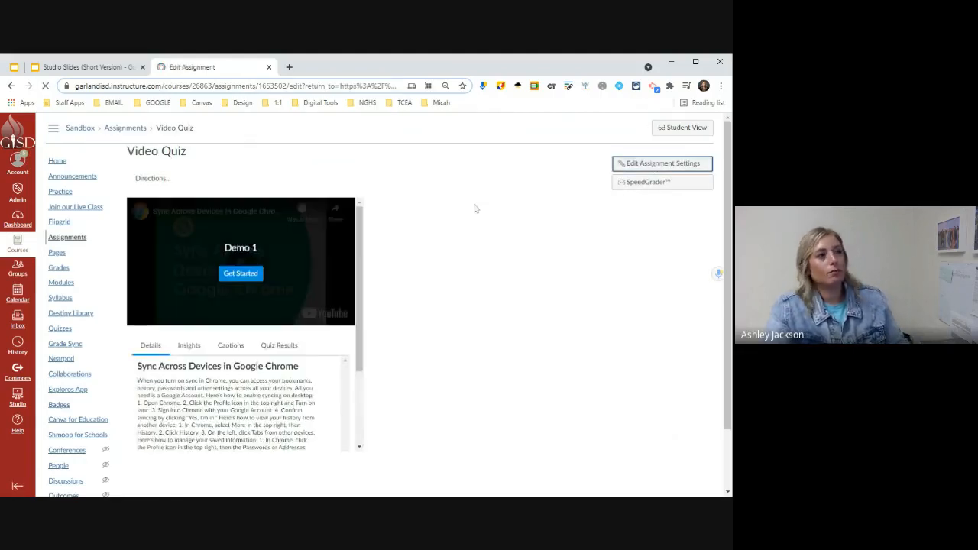
scroll(570, 343, "down", 15)
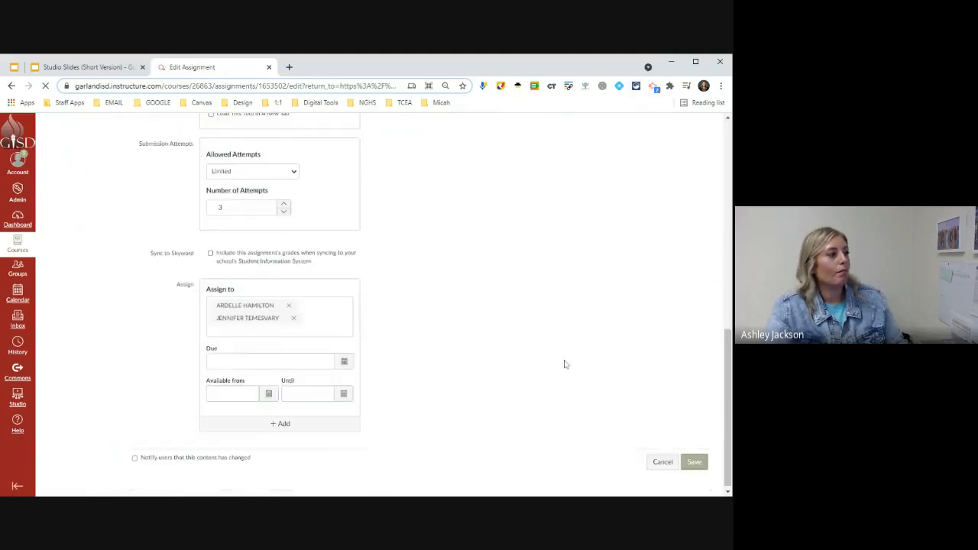
left_click(294, 314)
left_click(293, 314)
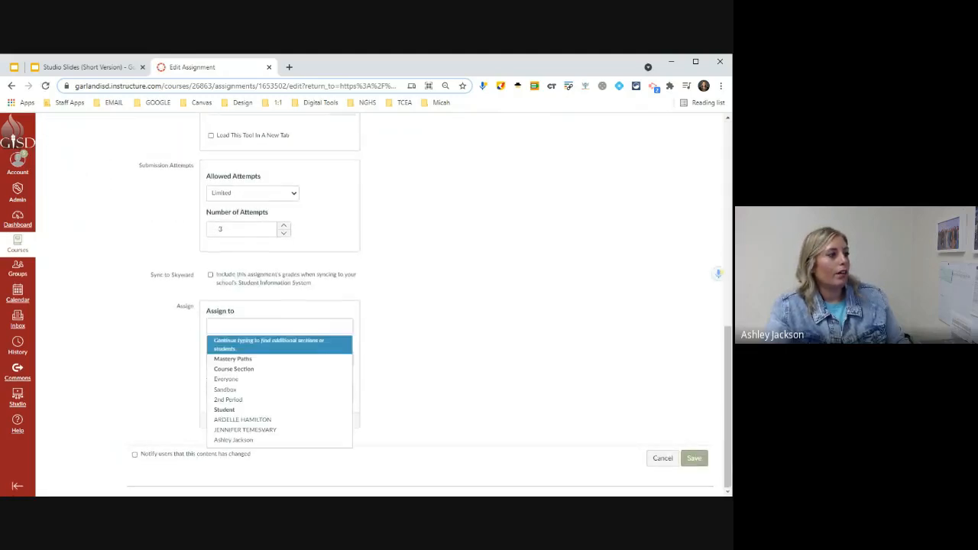
left_click(271, 379)
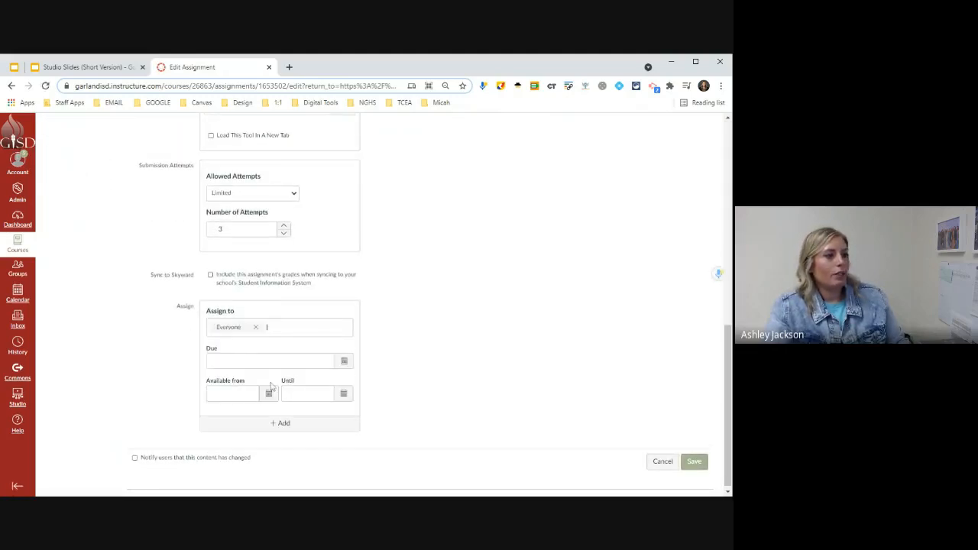
left_click(696, 459)
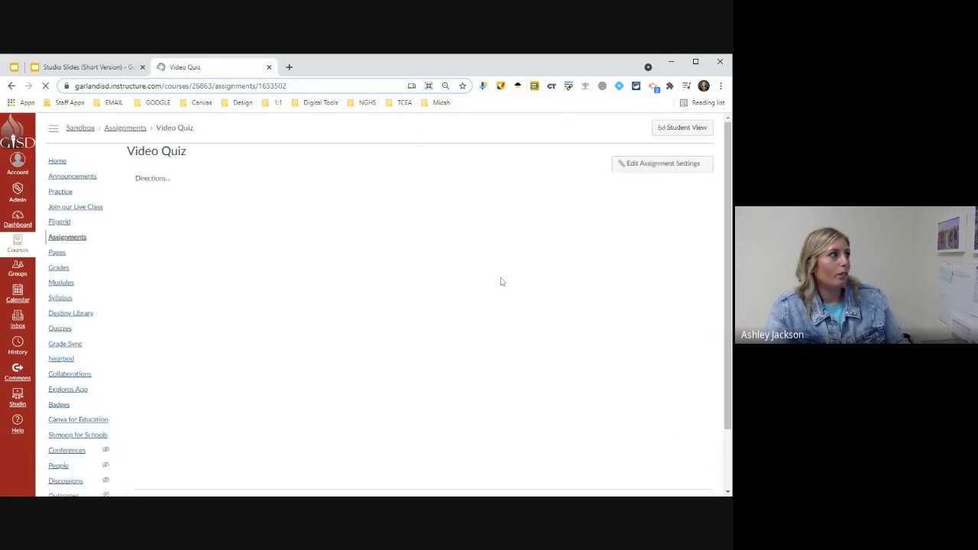
In Student View, start the Demo 1 quiz, skip ahead to its question and answer "What color is the sky?" with yellow
left_click(687, 130)
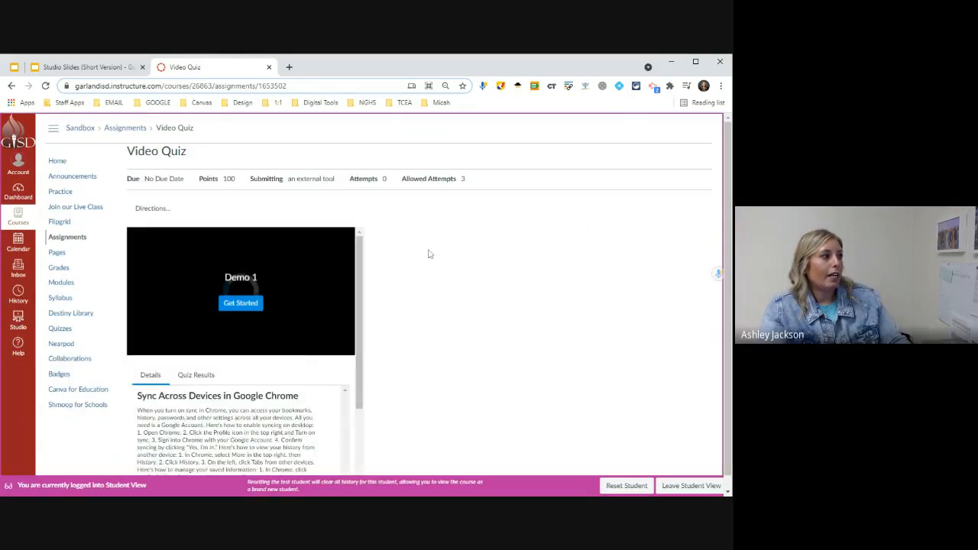
left_click(239, 294)
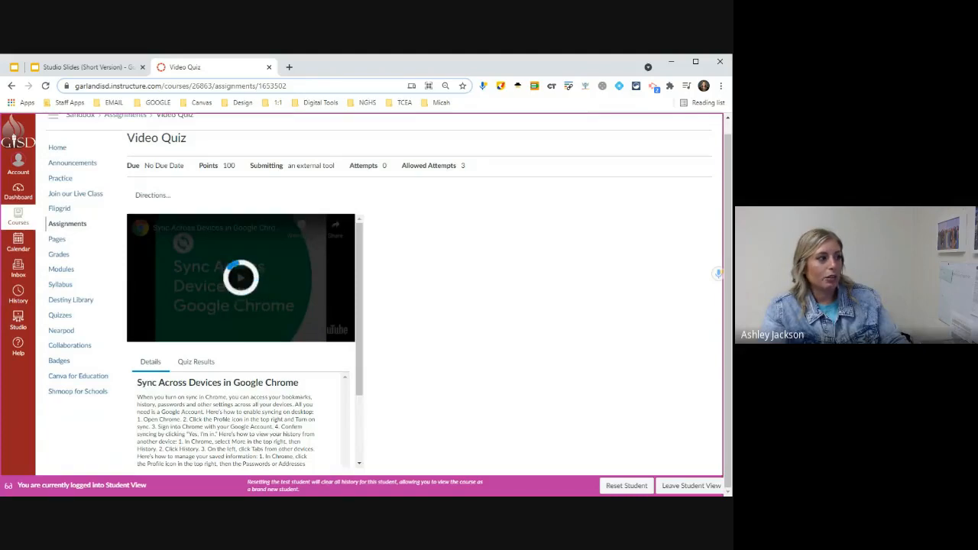
left_click(144, 323)
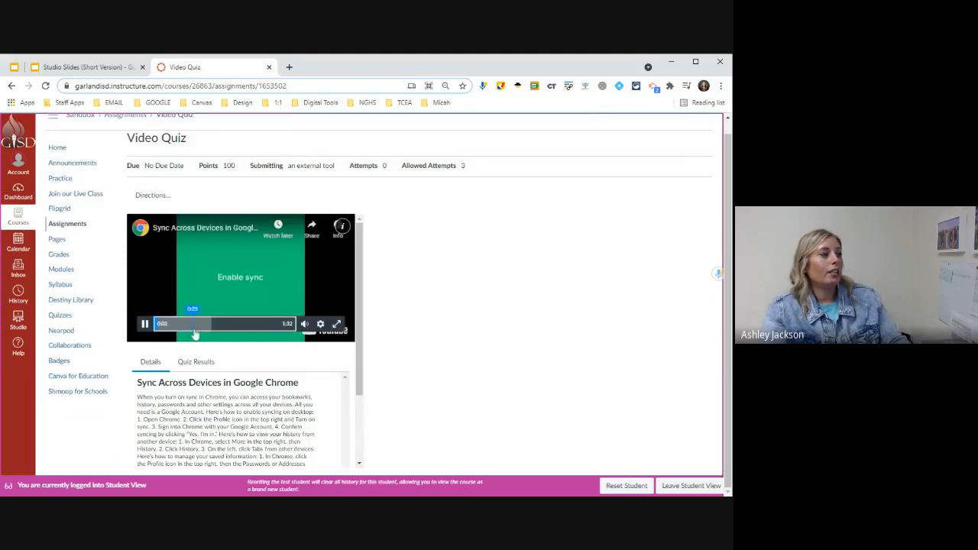
left_click(194, 334)
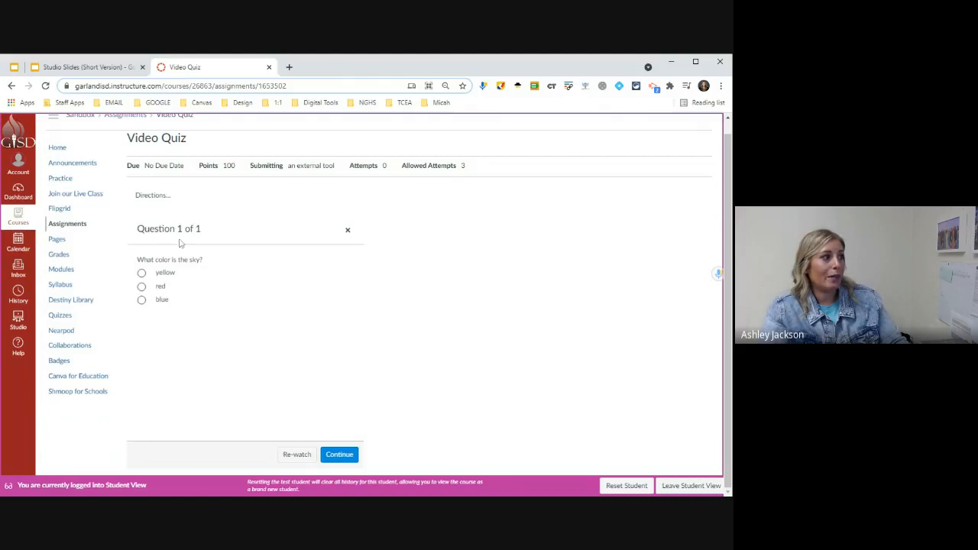
left_click(142, 273)
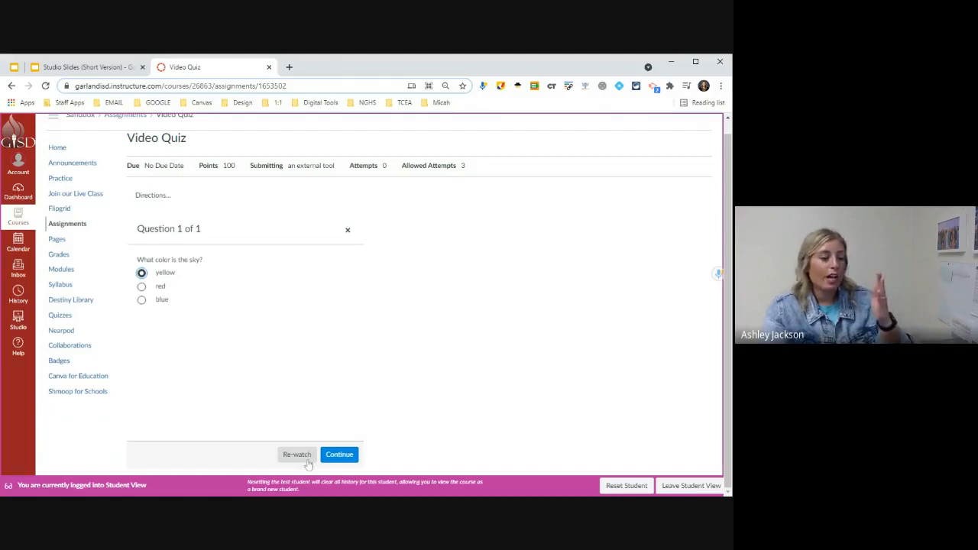
left_click(348, 458)
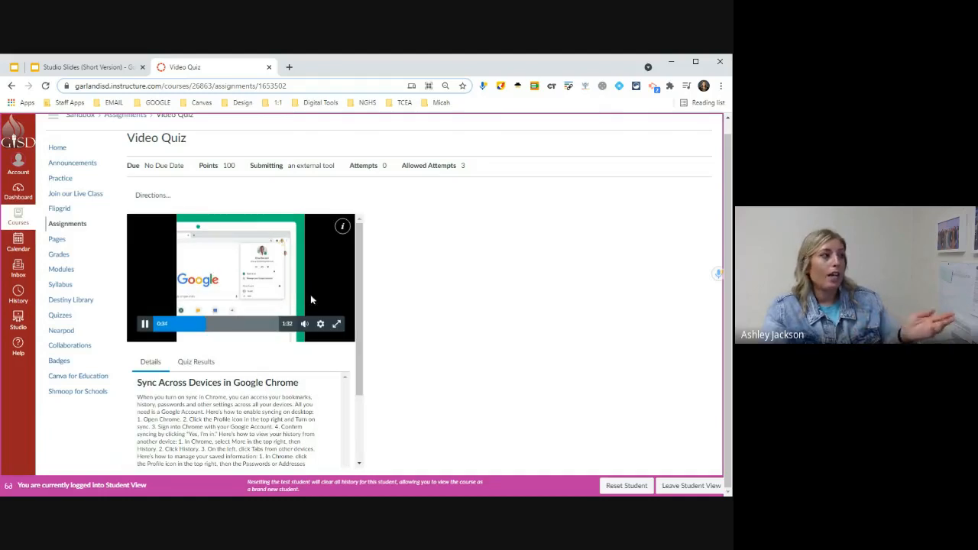
Skip to the end of the quiz video and submit the quiz attempt
scroll(317, 302, "down", 2)
scroll(317, 302, "up", 2)
left_click(266, 325)
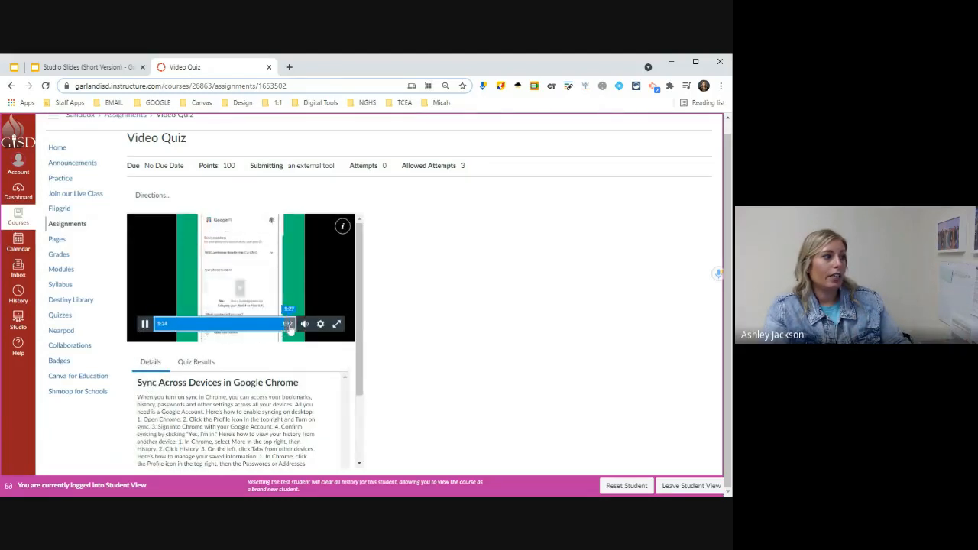
left_click(291, 325)
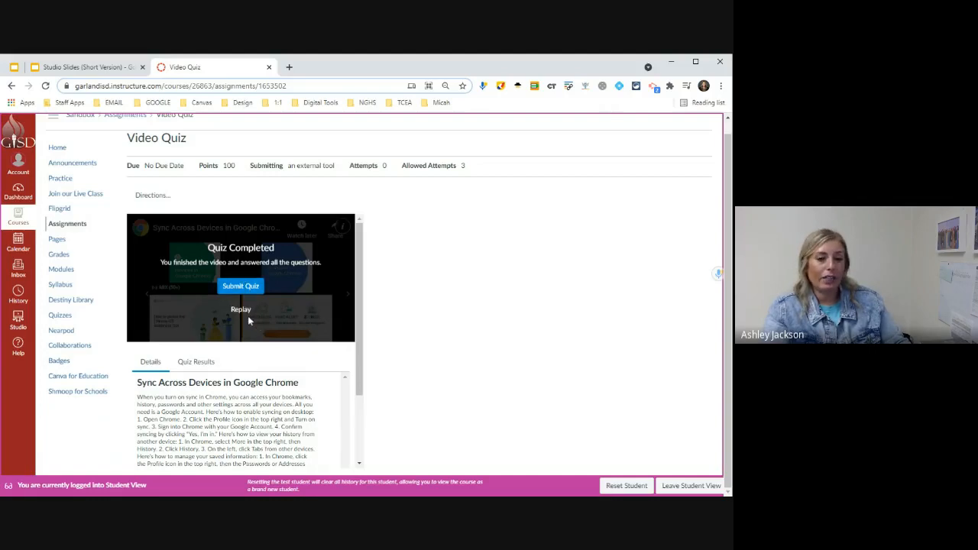
left_click(253, 285)
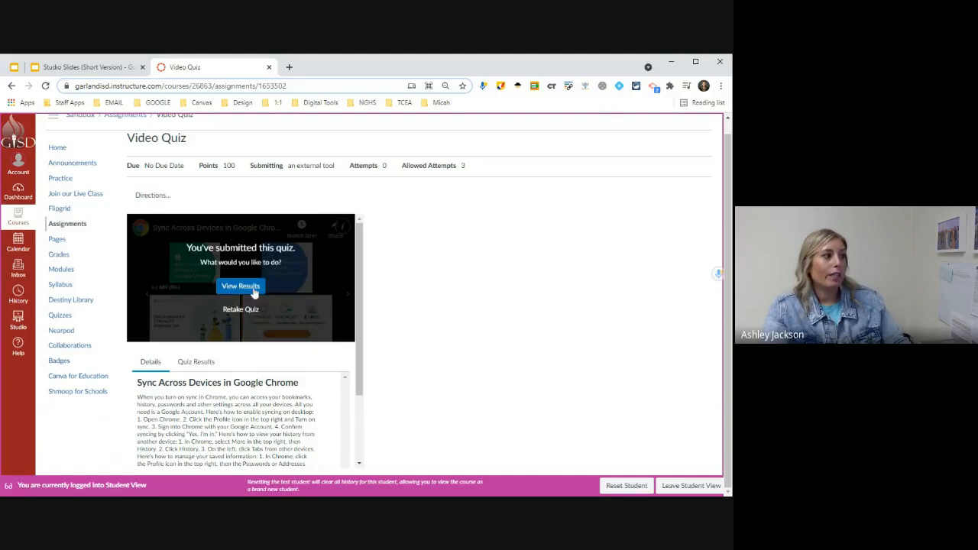
Review the submitted attempt's results and answers, and leave Student View
left_click(240, 286)
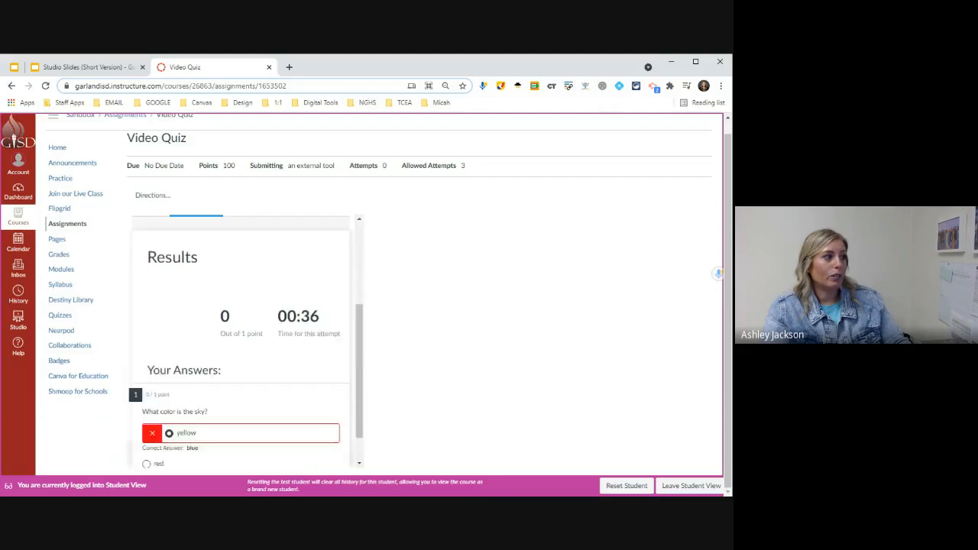
scroll(311, 374, "down", 1)
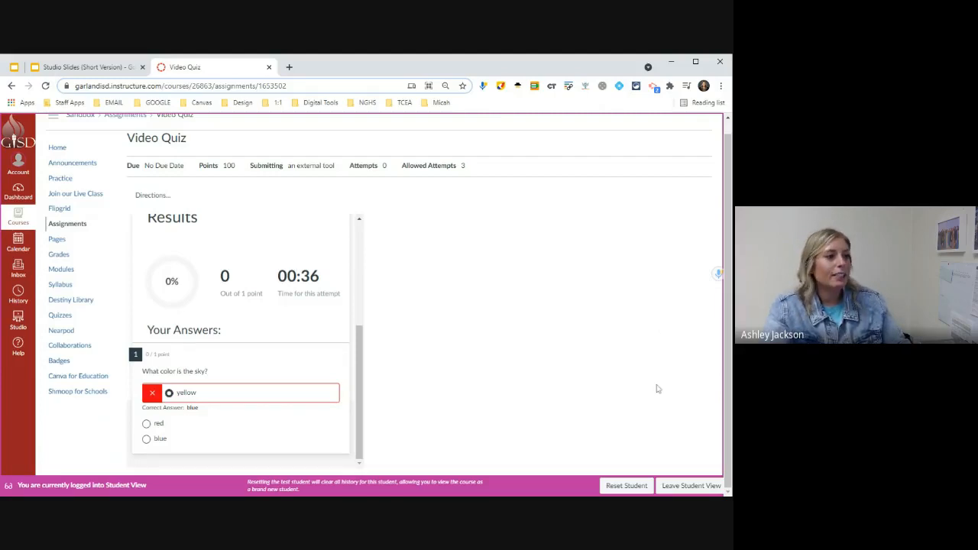
left_click(692, 485)
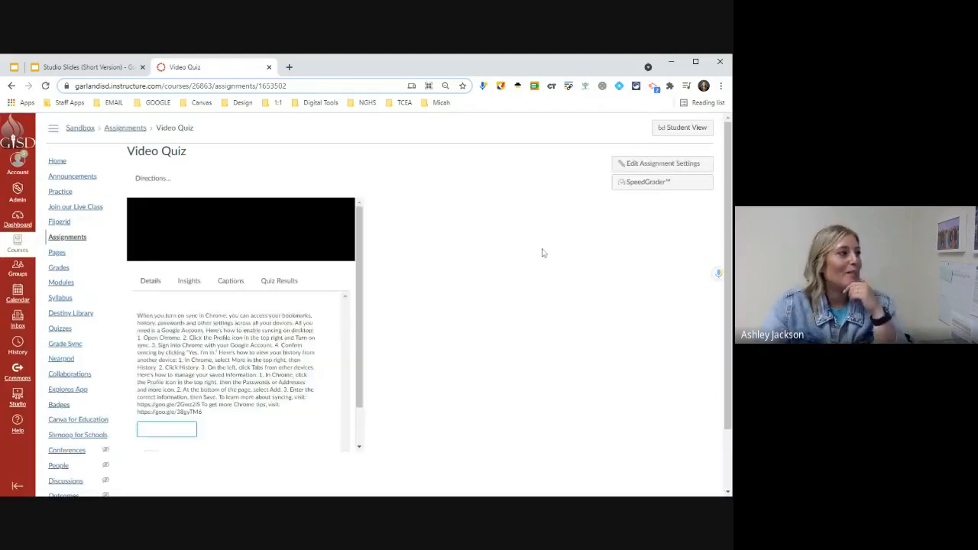
Examine the viewer chart and viewer list in the embedded video's Insights
scroll(294, 350, "down", 3)
left_click(188, 238)
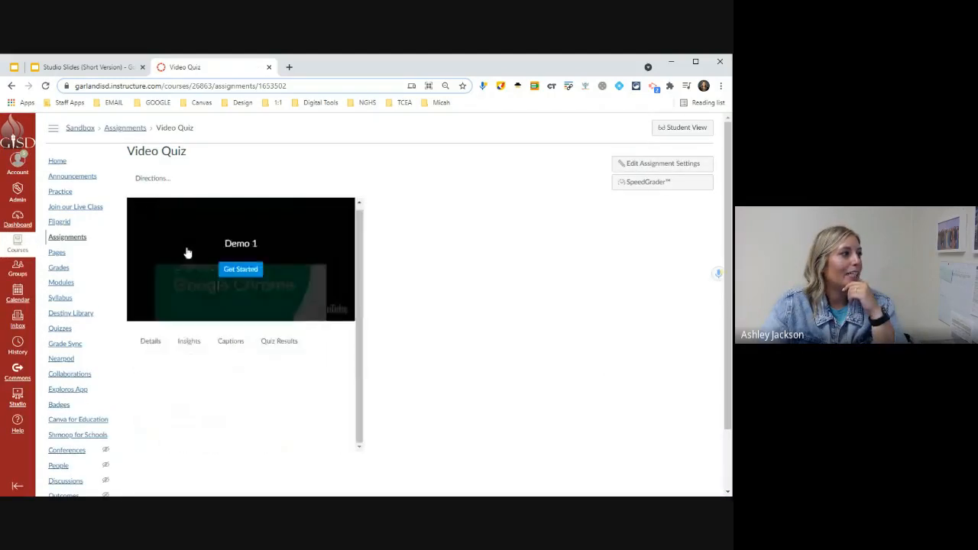
scroll(222, 305, "down", 3)
mouse_move(154, 308)
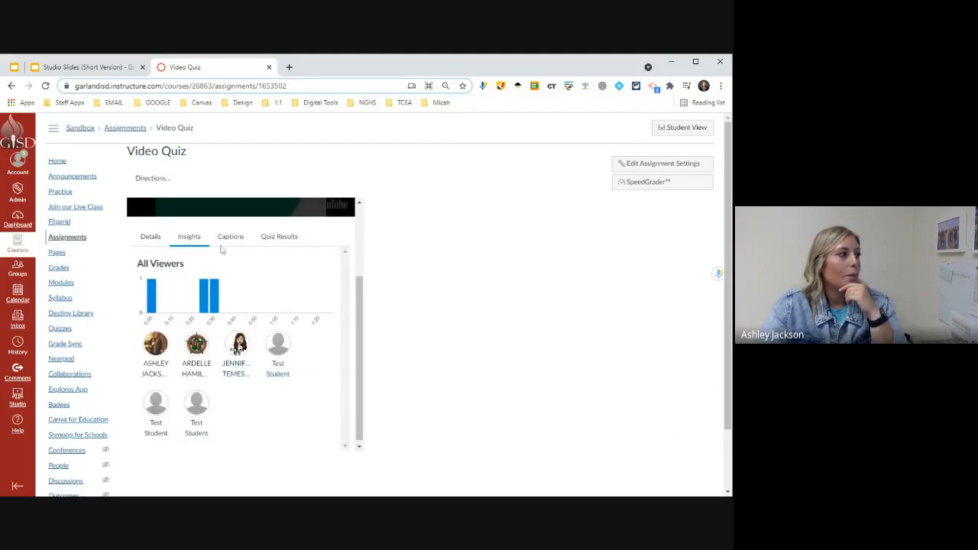
scroll(299, 374, "up", 3)
scroll(302, 390, "down", 3)
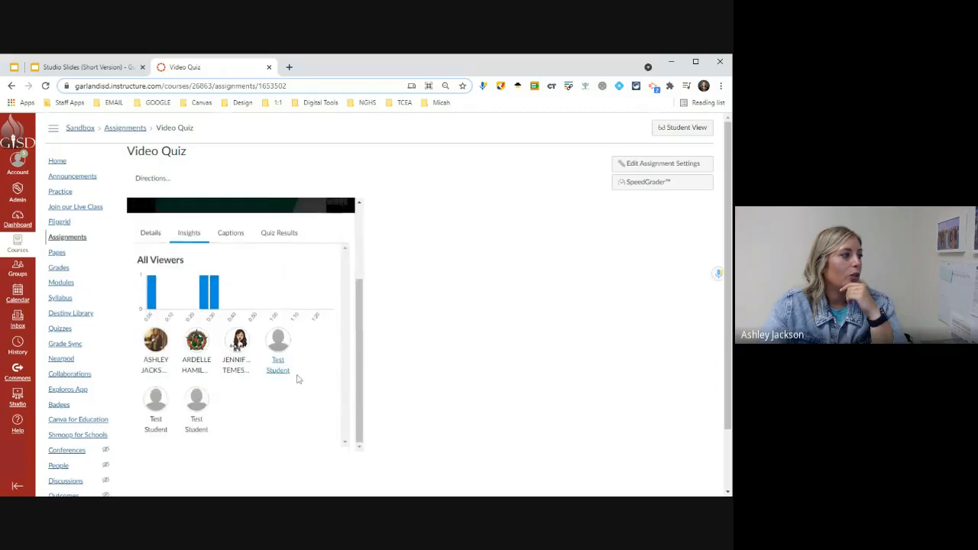
Display the Student Results report in the embedded video's Quiz Results
left_click(279, 233)
scroll(318, 393, "down", 3)
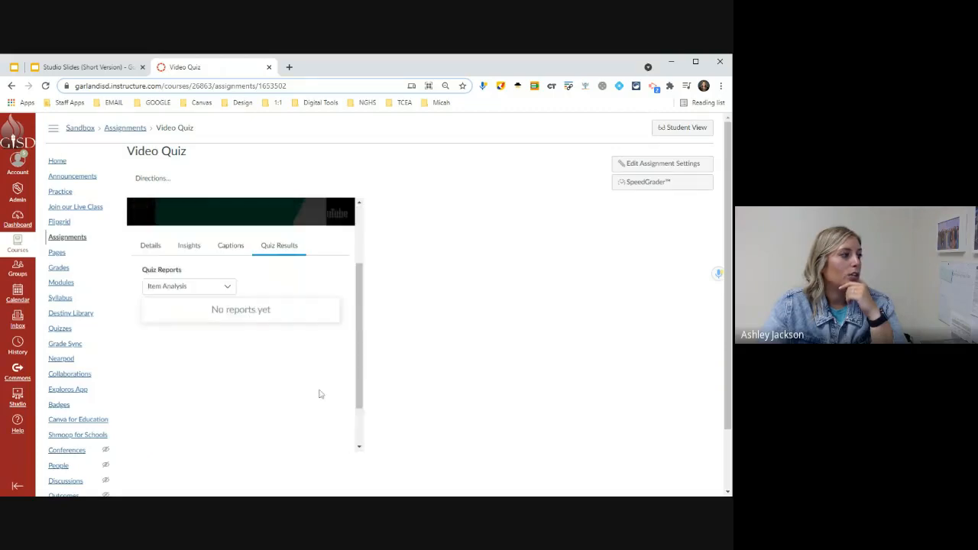
left_click(216, 287)
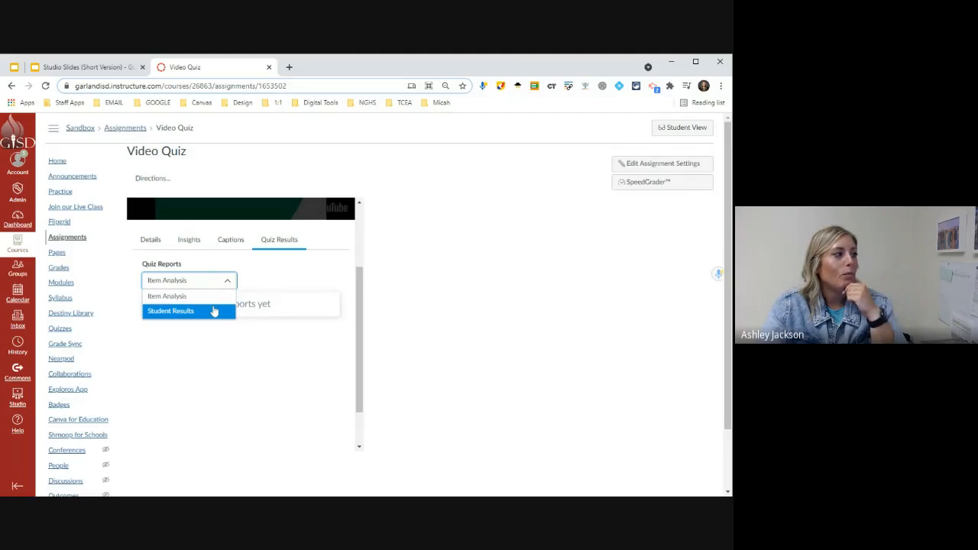
left_click(215, 311)
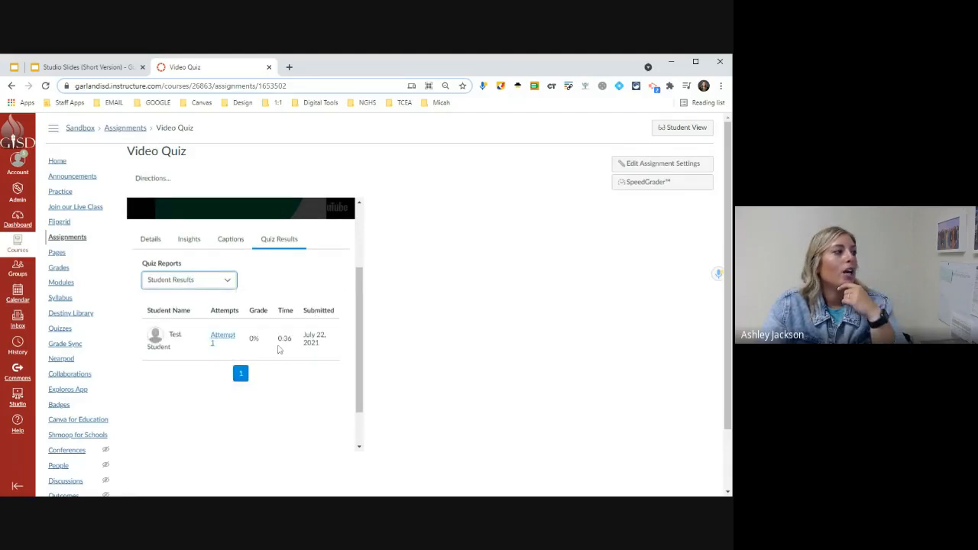
Review the test student's attempt, grade, time and submission date in the Student Results report
scroll(161, 290, "down", 1)
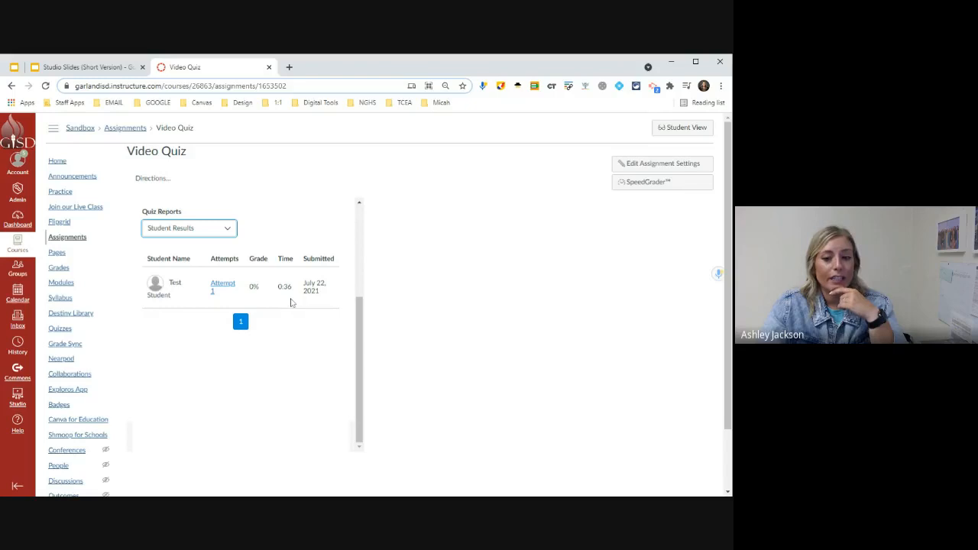
scroll(290, 304, "up", 3)
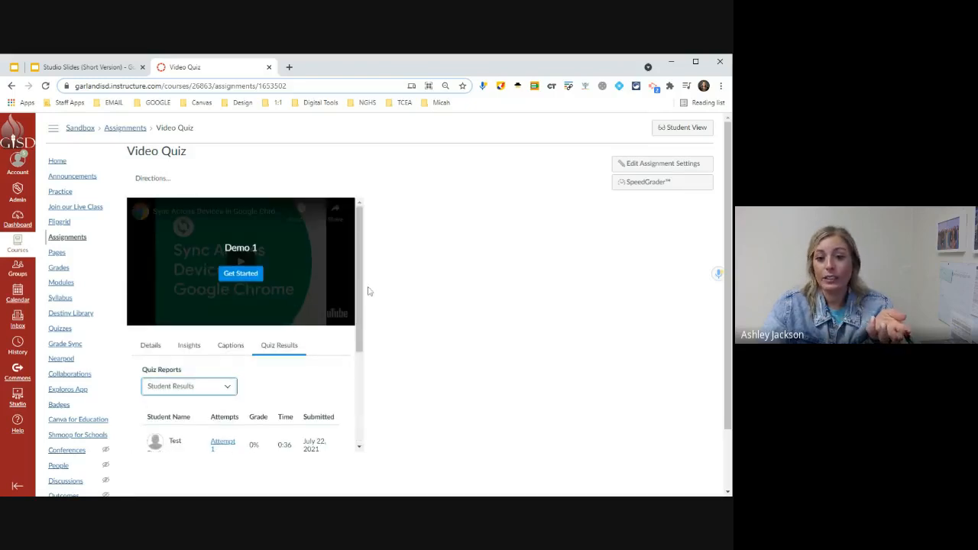
scroll(348, 350, "down", 1)
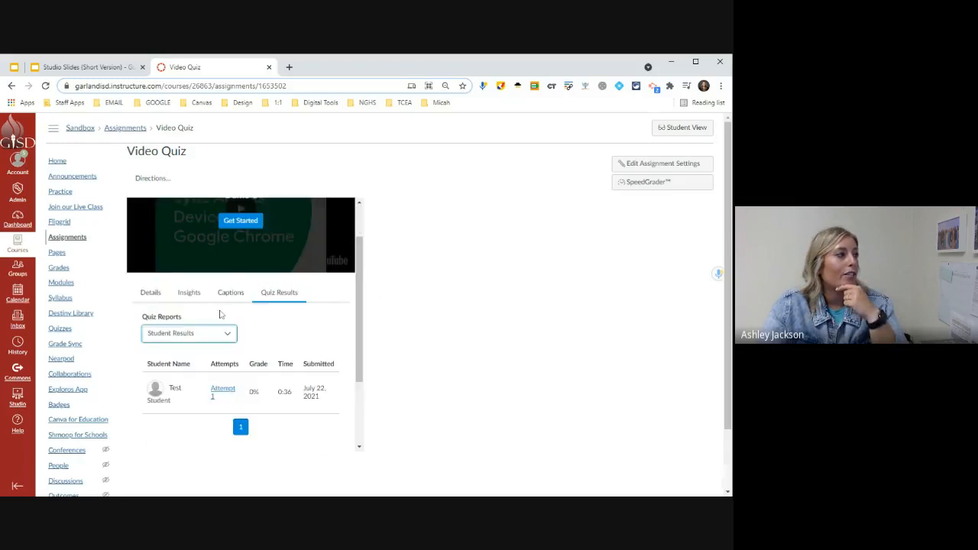
Examine the individual viewing charts of several viewers, including the test students, in the embedded video's Insights
left_click(191, 303)
scroll(160, 298, "down", 1)
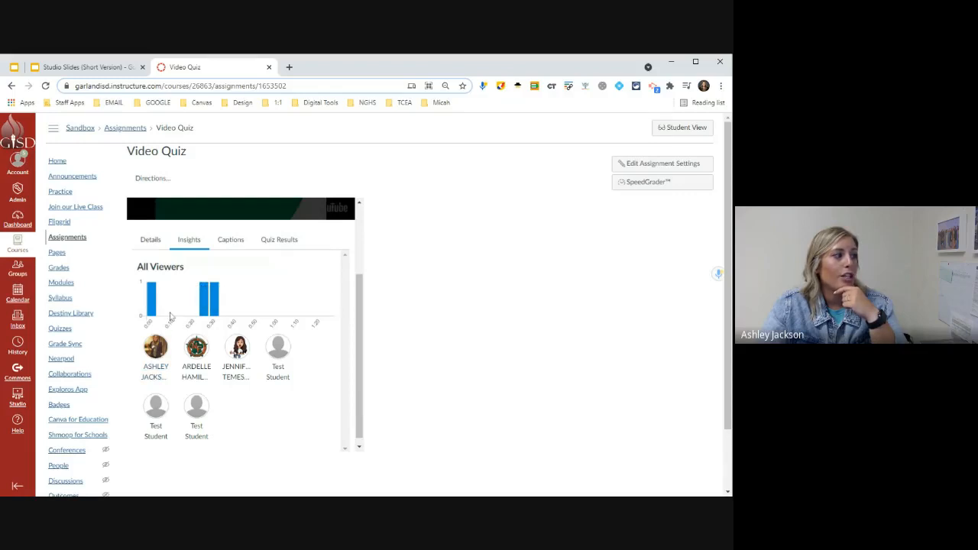
left_click(156, 406)
left_click(198, 411)
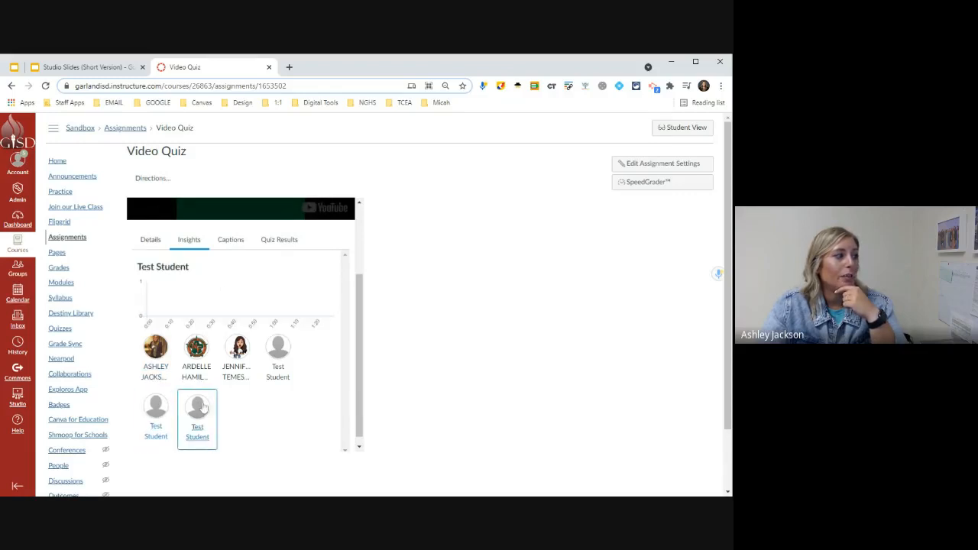
left_click(280, 366)
left_click(236, 368)
left_click(193, 356)
left_click(198, 417)
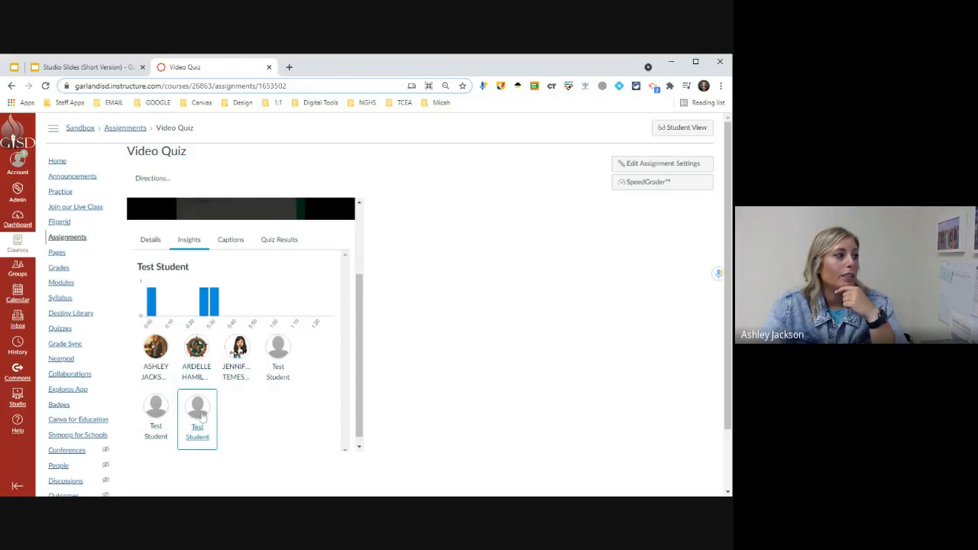
left_click(234, 353)
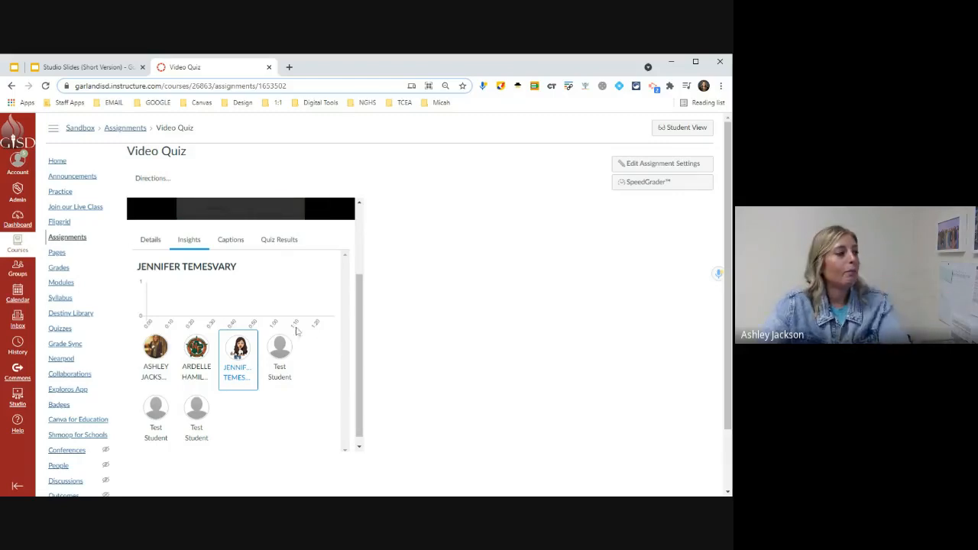
scroll(297, 330, "down", 1)
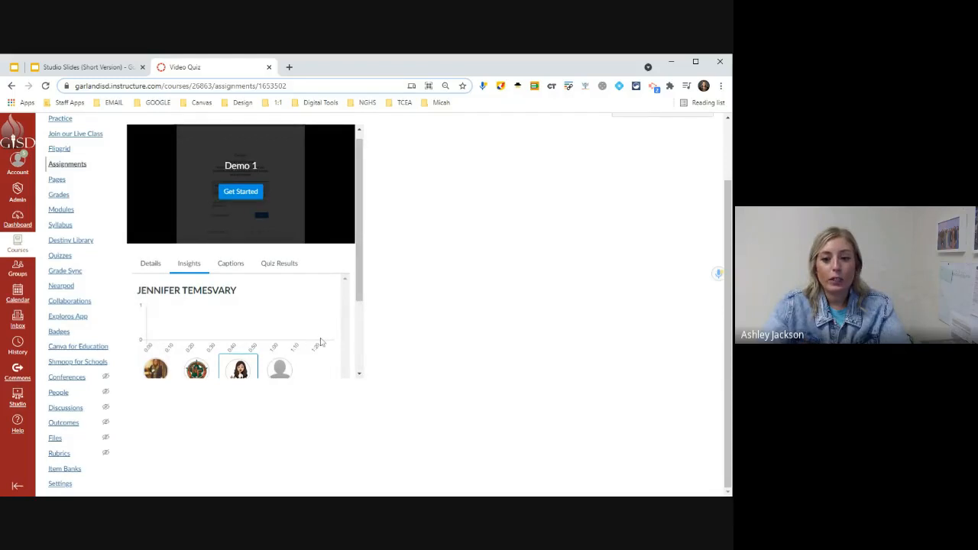
scroll(332, 343, "up", 1)
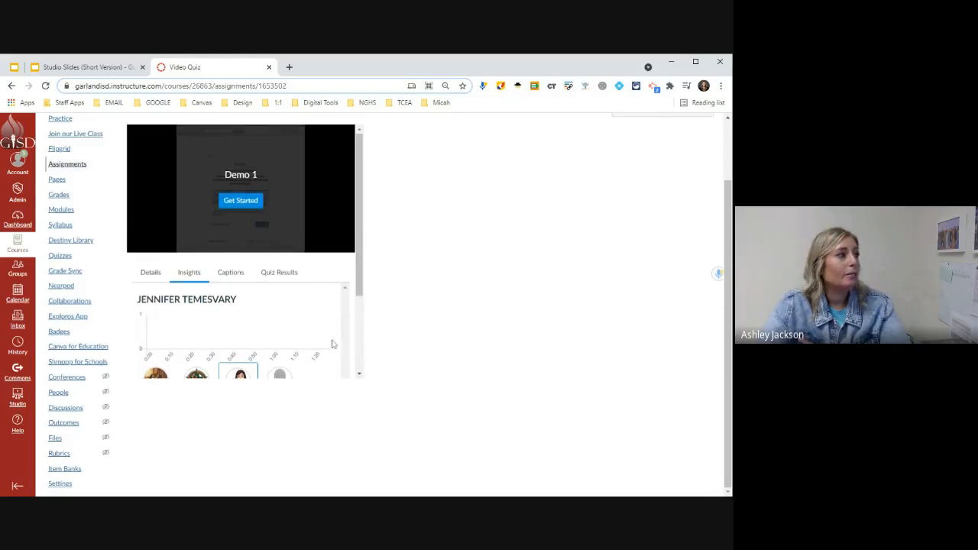
scroll(589, 348, "up", 1)
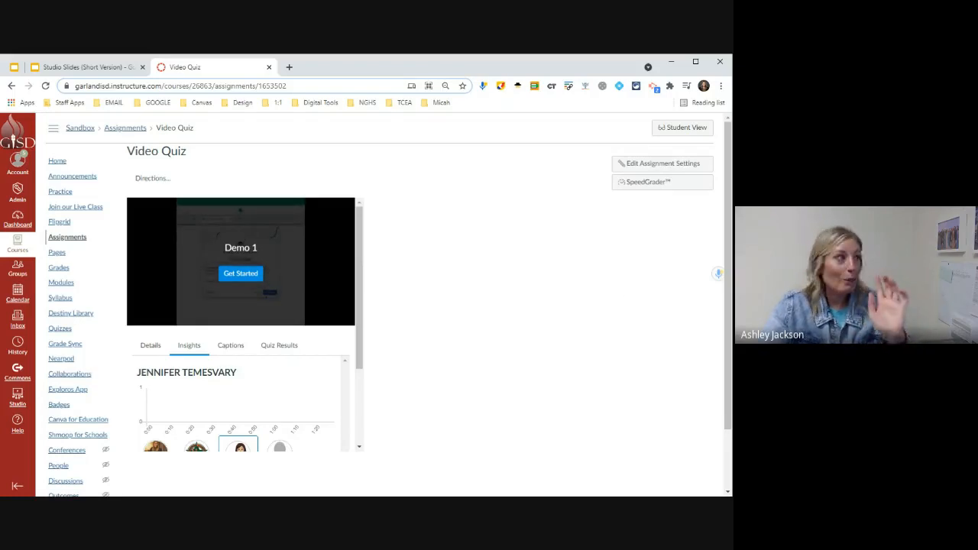
Open the Sandbox course's gradebook and set its module filter to All Modules
left_click(106, 66)
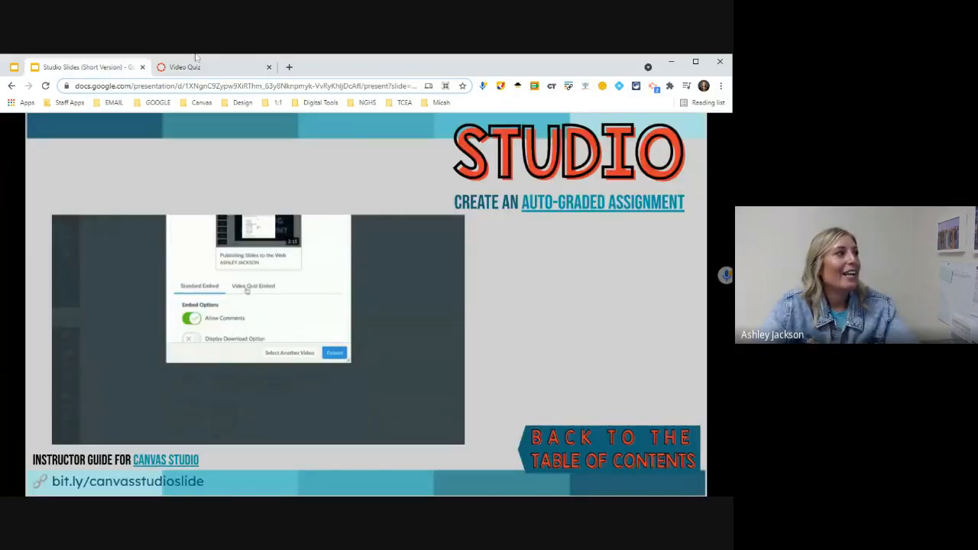
left_click(207, 67)
left_click(69, 268)
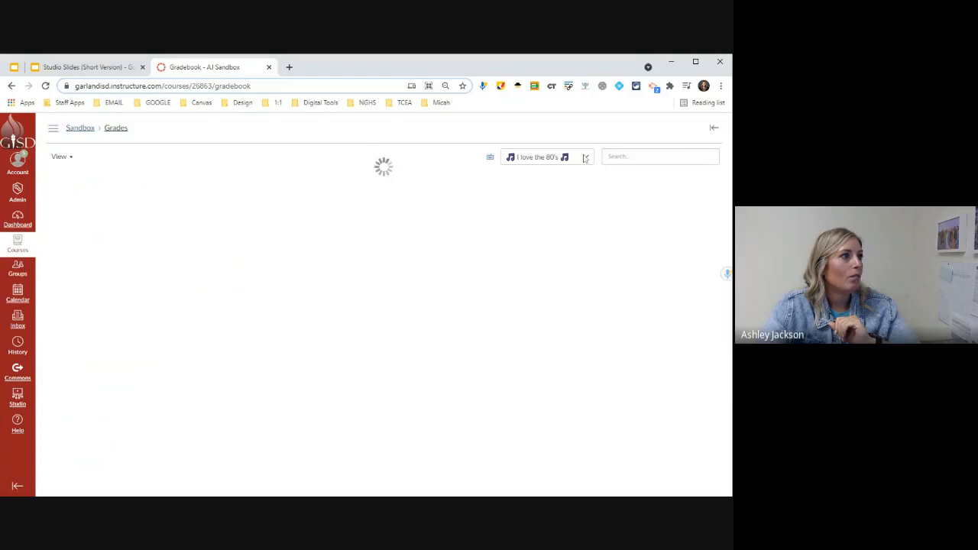
left_click(569, 156)
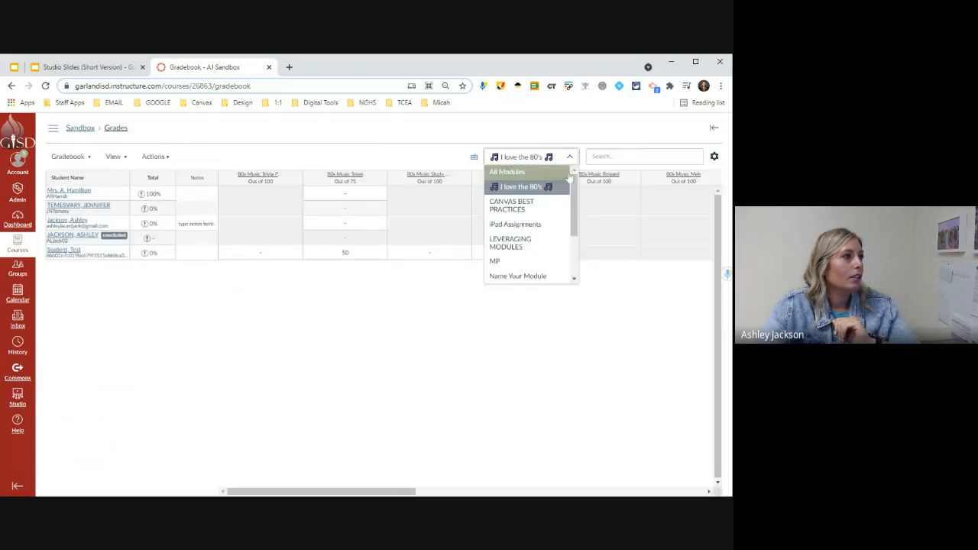
left_click(507, 172)
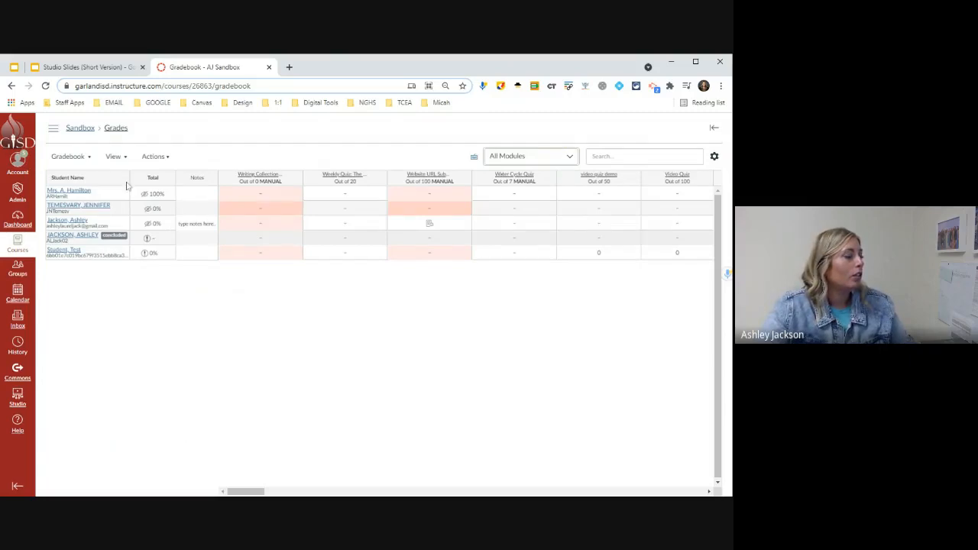
Check the gradebook's column arrangement options and inspect the test student's Video Quiz grade without changing it
left_click_drag(246, 491, 438, 491)
left_click(123, 157)
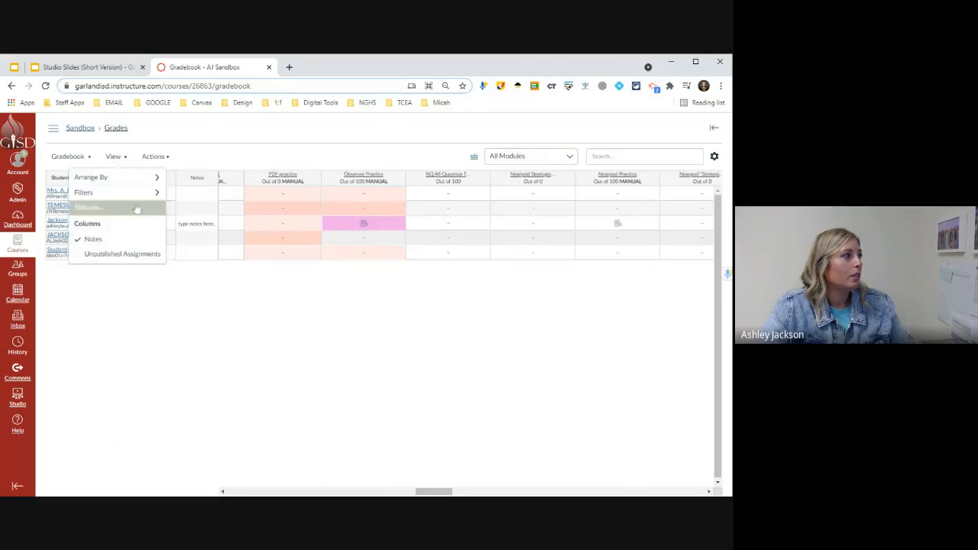
mouse_move(141, 178)
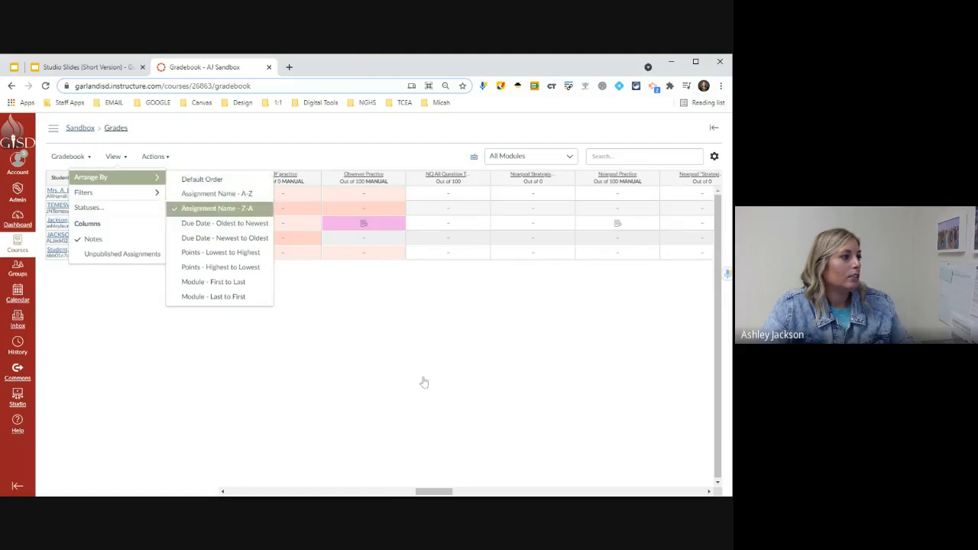
left_click(299, 444)
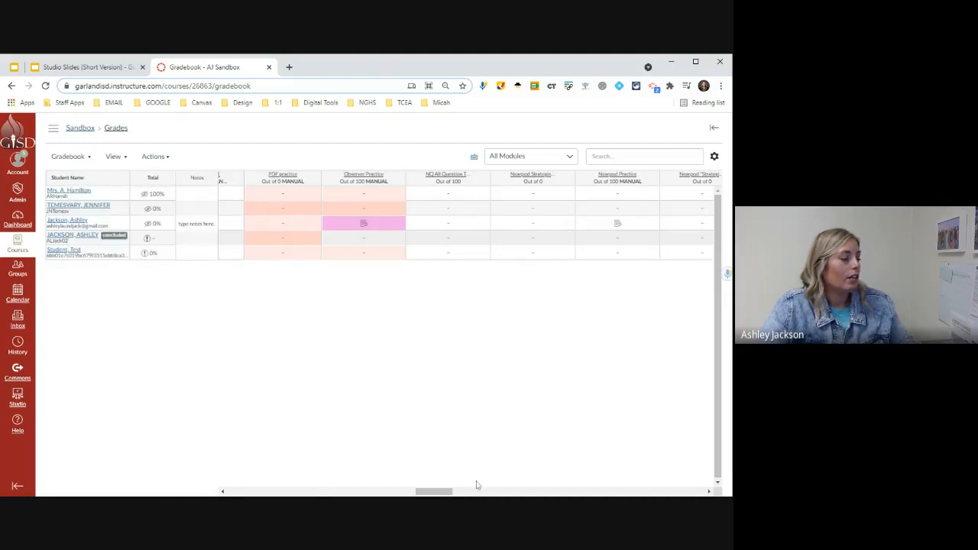
left_click_drag(420, 492, 254, 493)
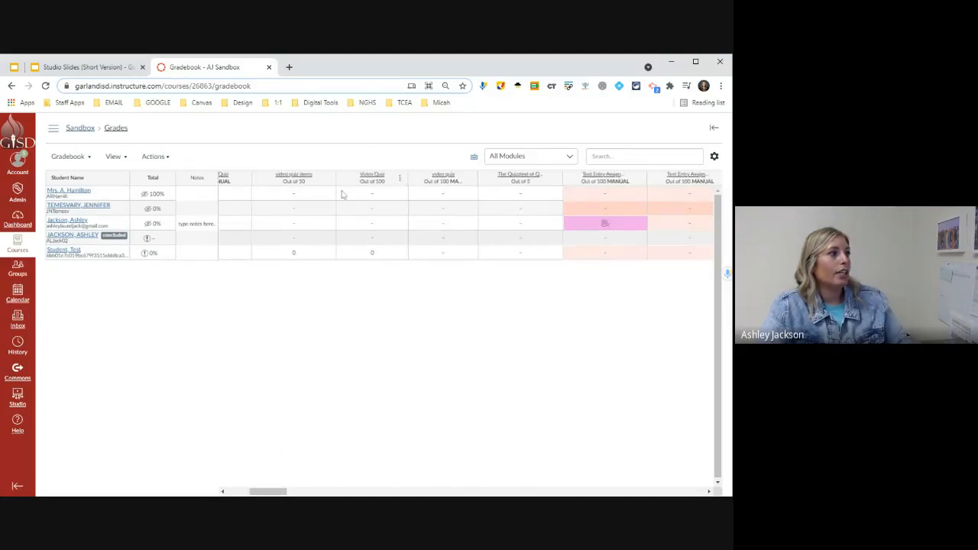
left_click(380, 259)
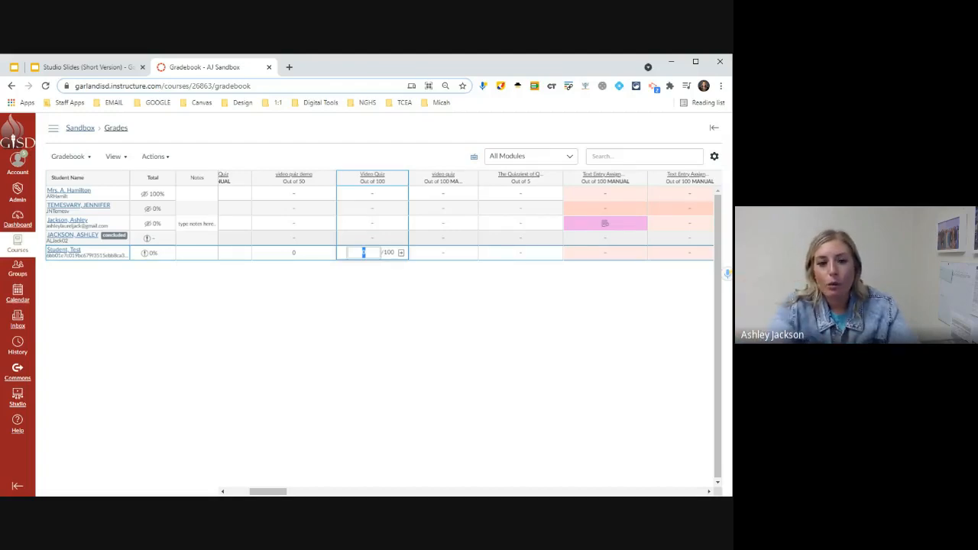
left_click(537, 319)
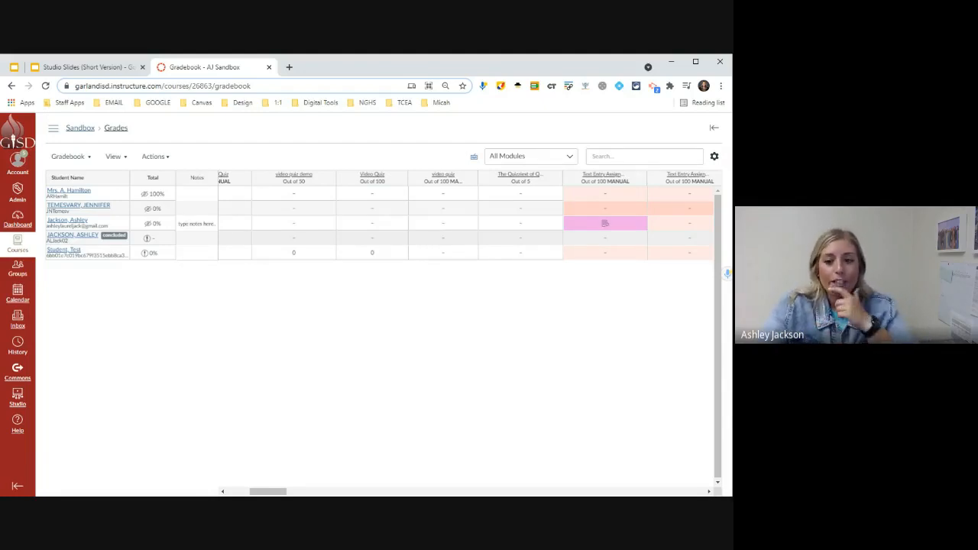
Switch to the Studio Slides presentation and advance to the slide on adding and managing comments and notifications
left_click(131, 69)
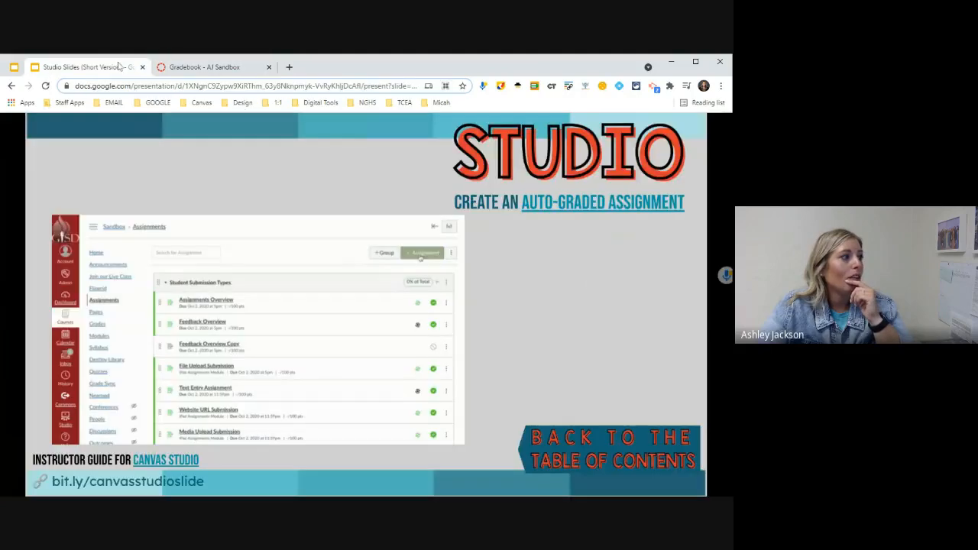
left_click(606, 269)
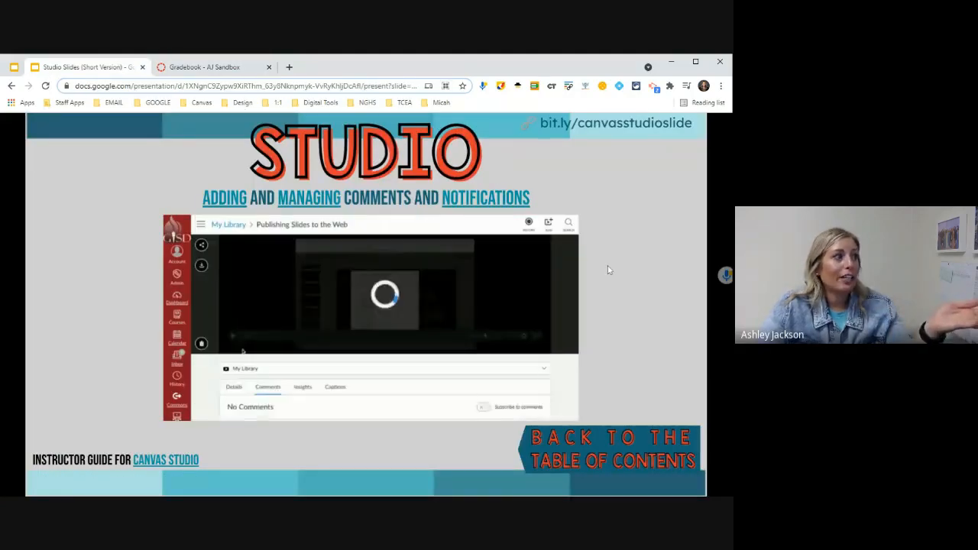